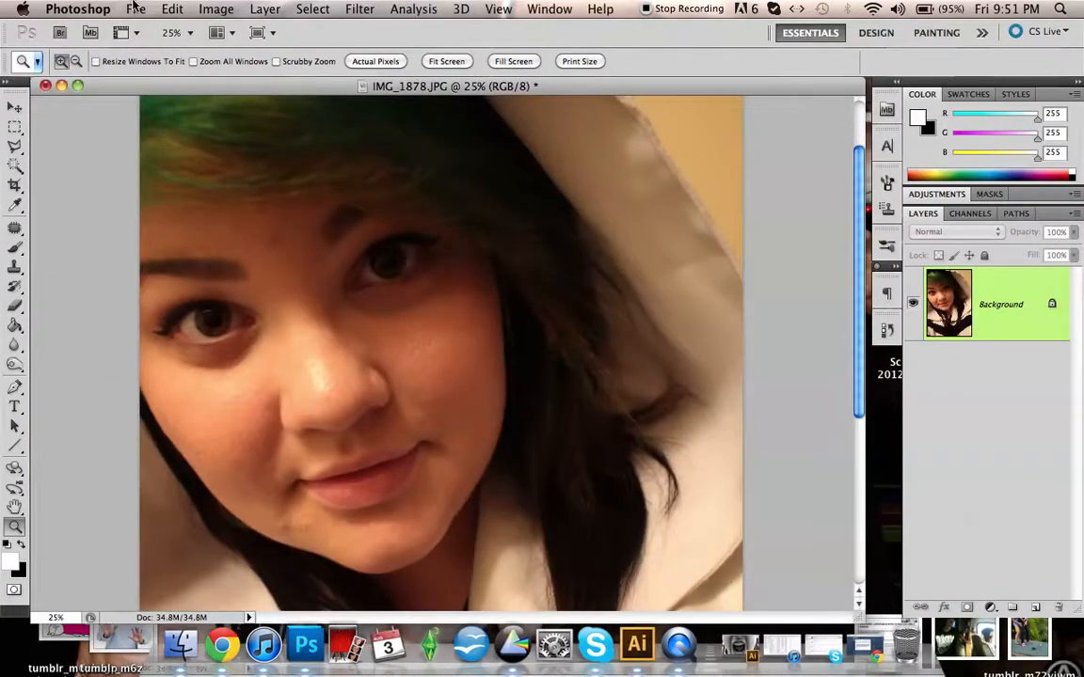
# Open the retouched portrait IMG_1878.png from the derps folder.
pyautogui.click(136, 8)
pyautogui.click(160, 44)
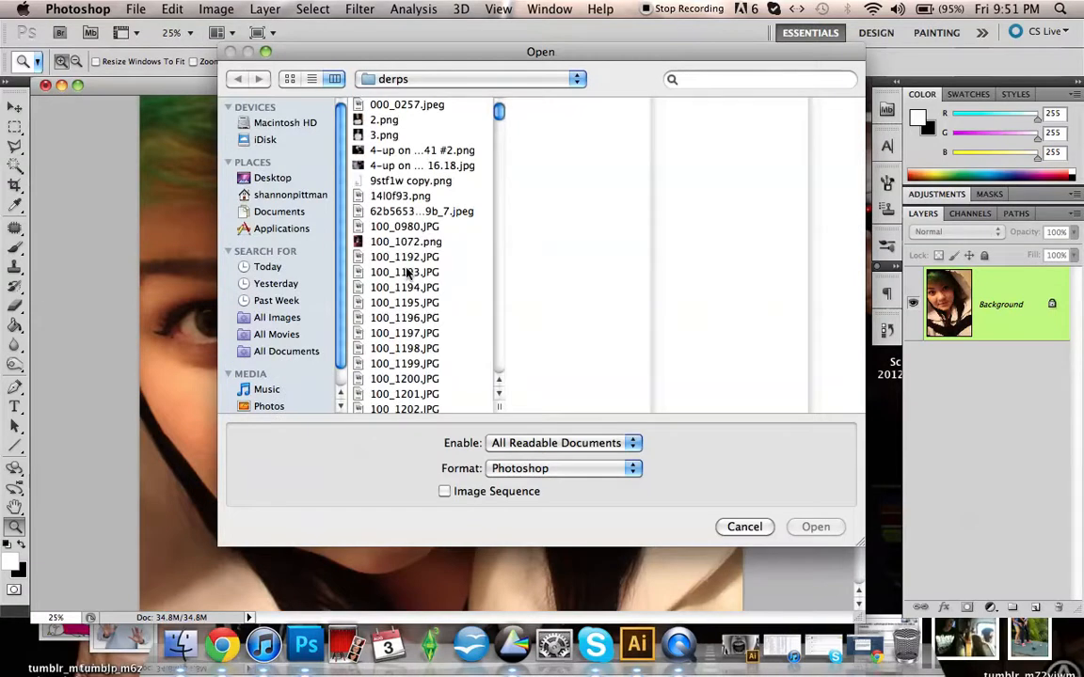
pyautogui.click(395, 243)
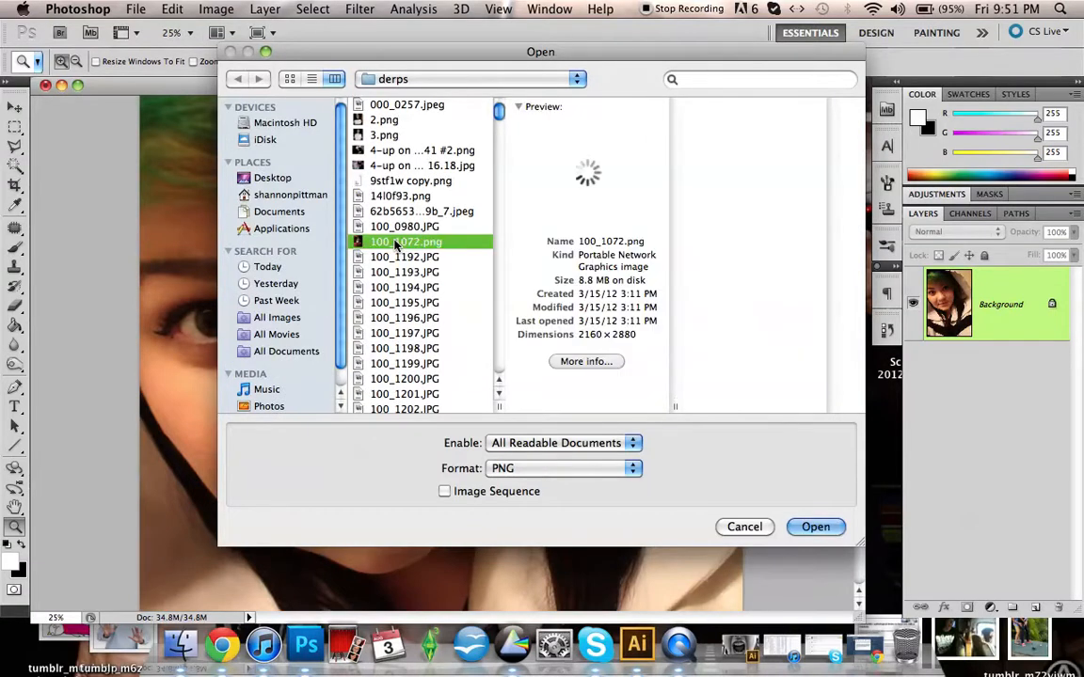
pyautogui.write('img')
pyautogui.scroll(-4, 395, 245)
pyautogui.press('Down')
pyautogui.press('Down')
pyautogui.press('Down')
pyautogui.press('Down')
pyautogui.press('Down')
pyautogui.press('Down')
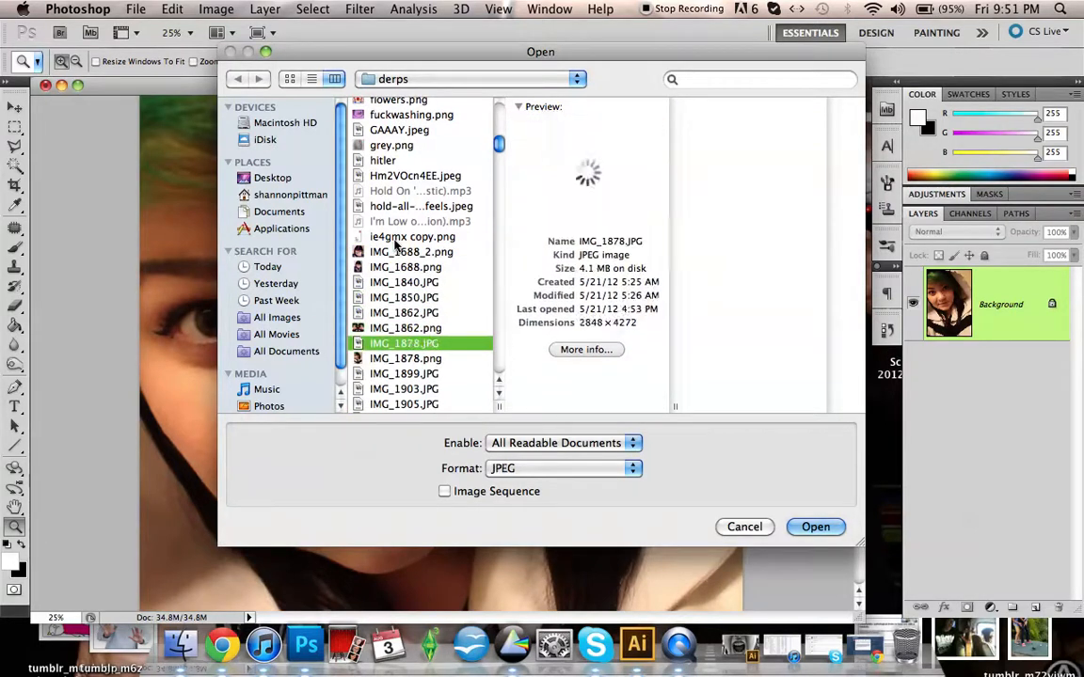
pyautogui.press('Down')
pyautogui.press('Return')
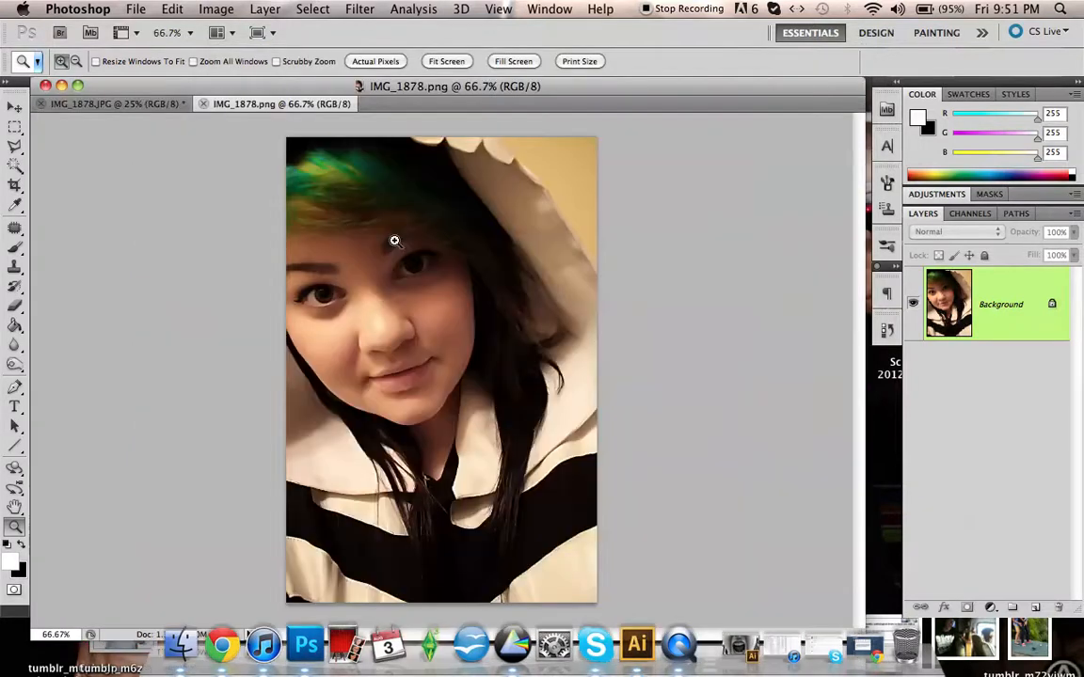
# Examine the skin and eyes of the retouched portrait at up to 200% zoom.
pyautogui.click(394, 241)
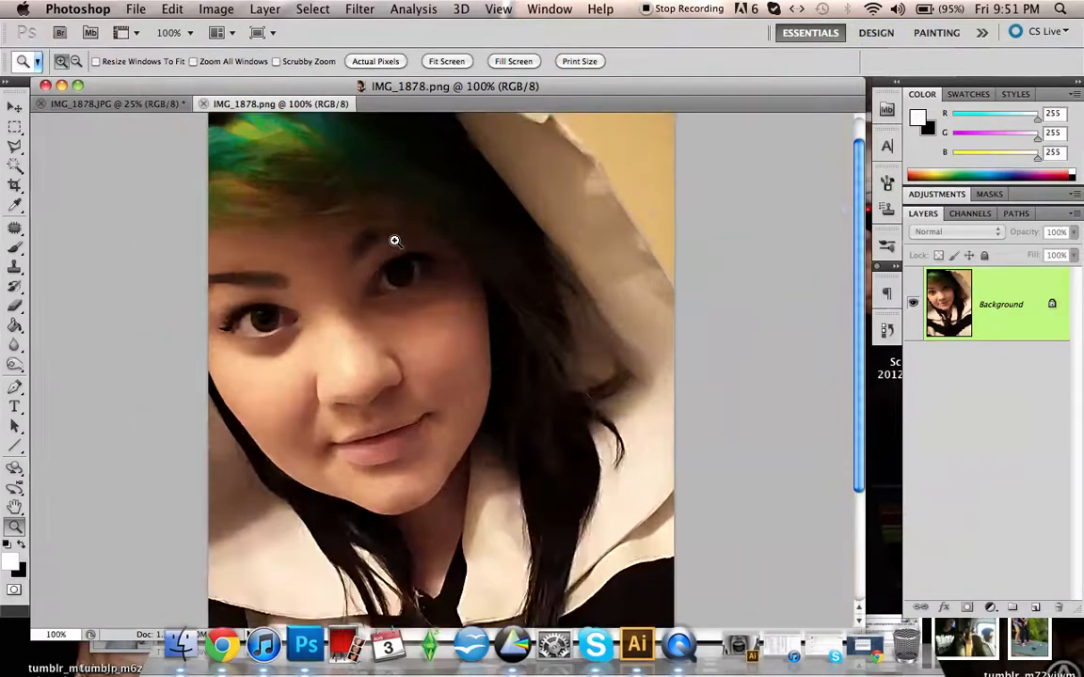
pyautogui.click(394, 240)
pyautogui.scroll(-3, 381, 254)
pyautogui.hscroll(-1, 381, 254)
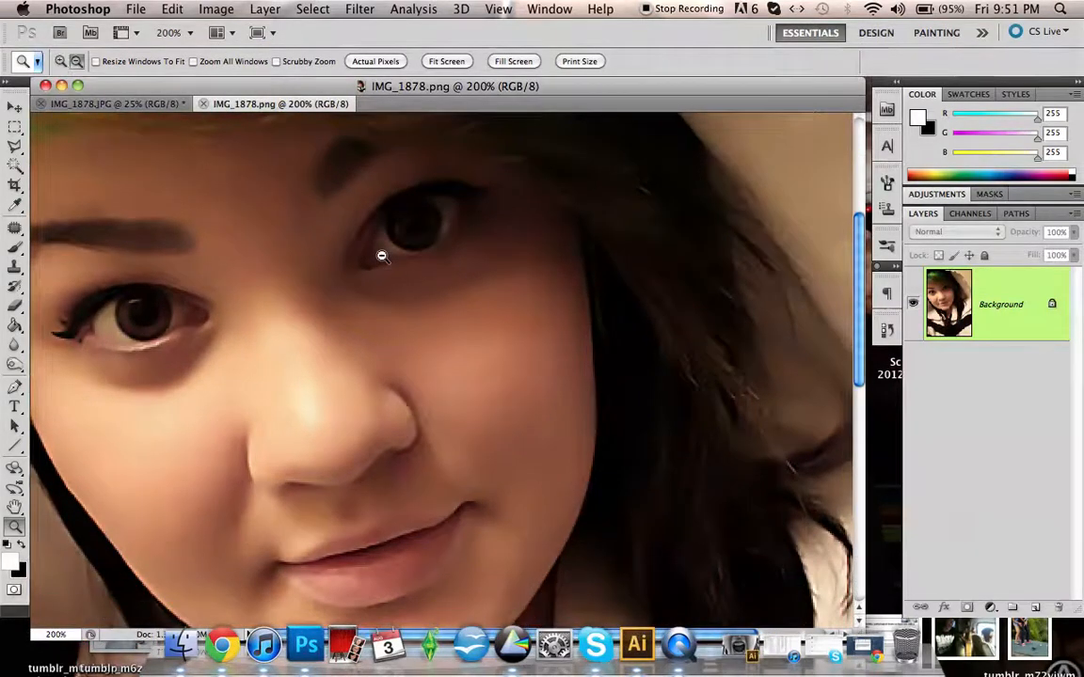
pyautogui.keyDown('alt'); pyautogui.click(381, 253); pyautogui.keyUp('alt')
pyautogui.scroll(2, 329, 203)
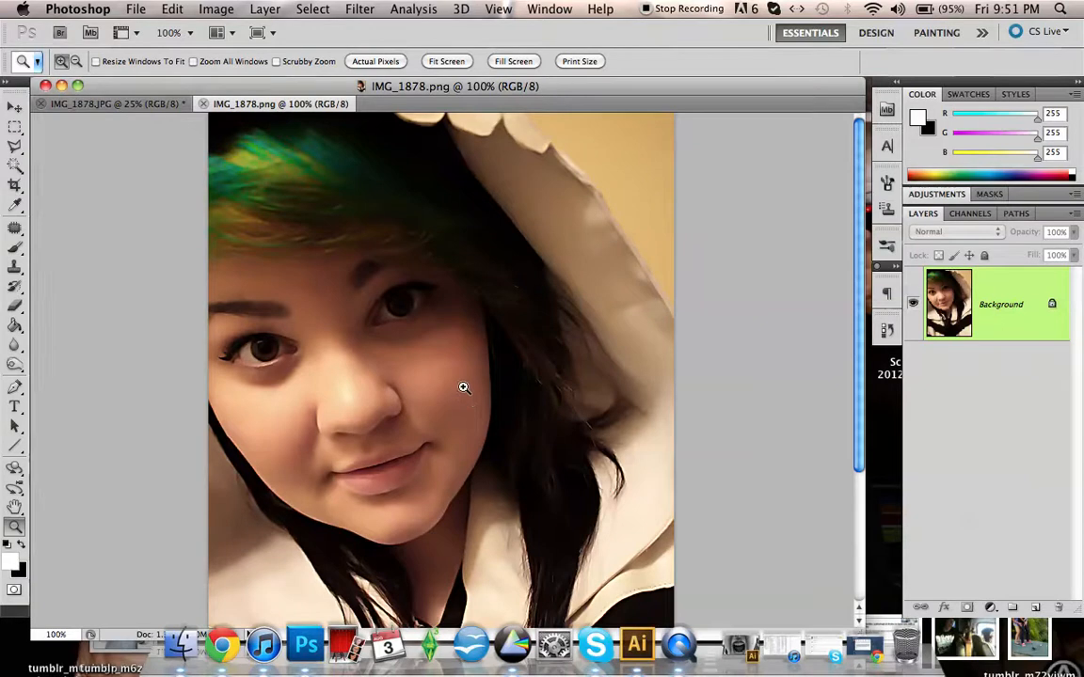
# Compare the original IMG_1878.JPG with the retouched version, and close IMG_1878.png.
pyautogui.click(150, 100)
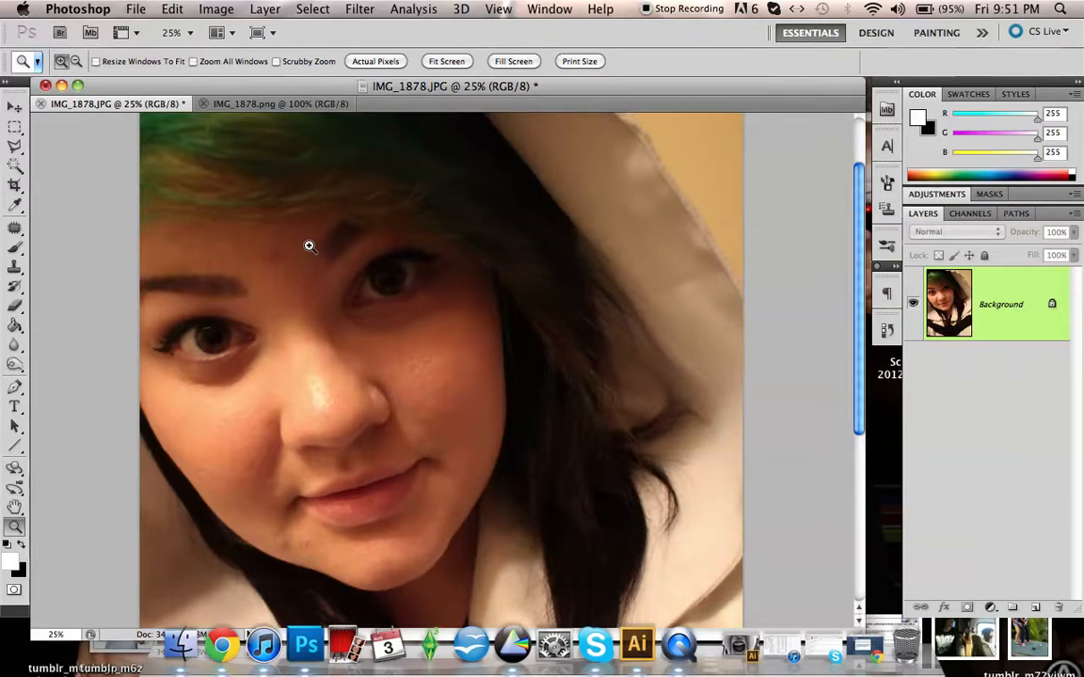
pyautogui.click(255, 105)
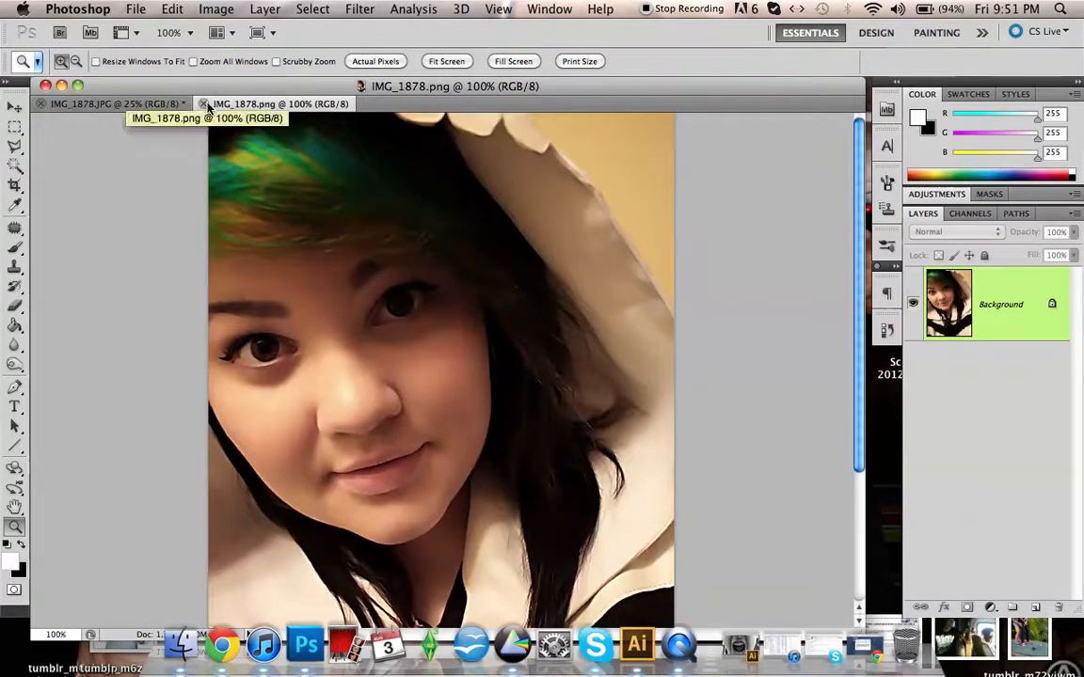
pyautogui.click(205, 105)
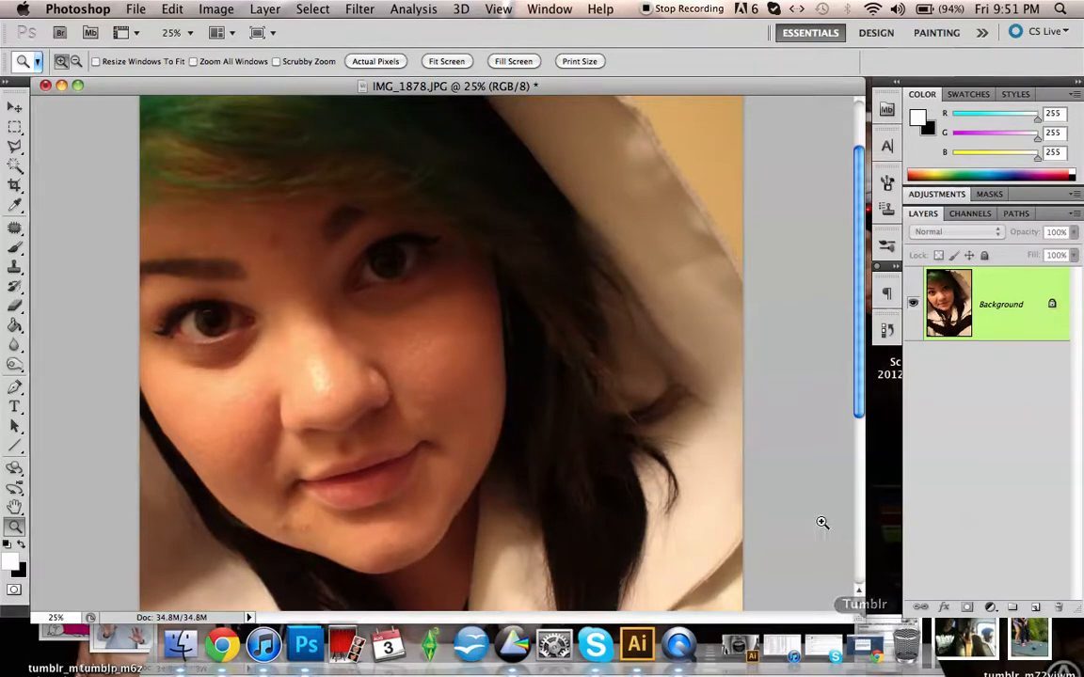
# Widen the document window and examine the original photo's skin at actual pixels.
pyautogui.moveTo(855, 614); pyautogui.dragTo(895, 612)
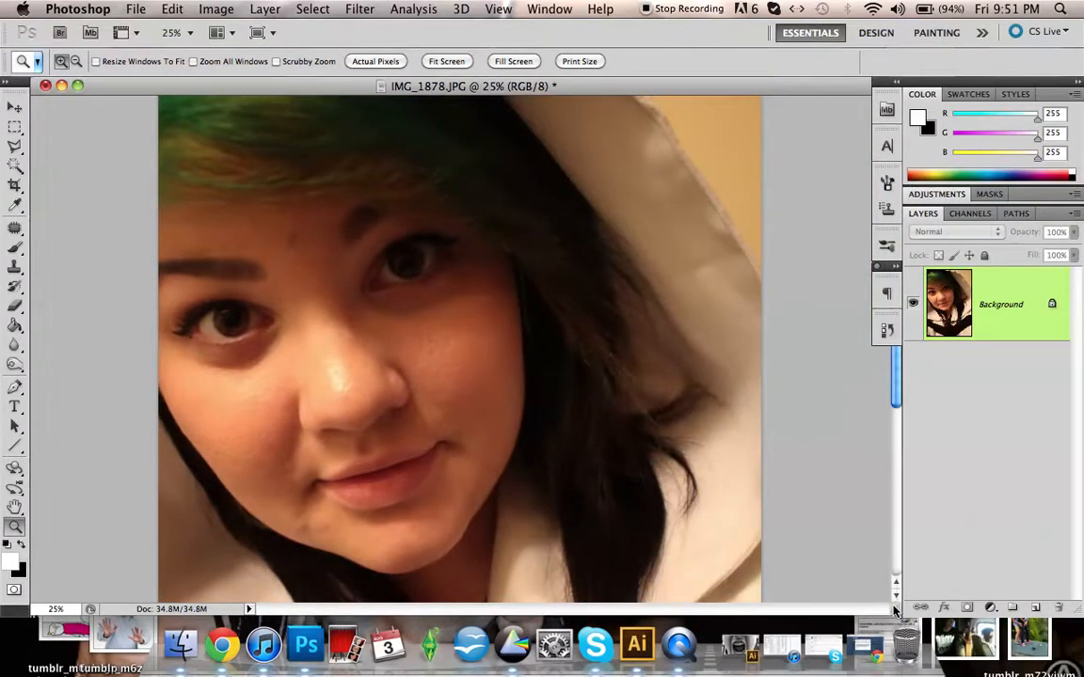
pyautogui.click(362, 62)
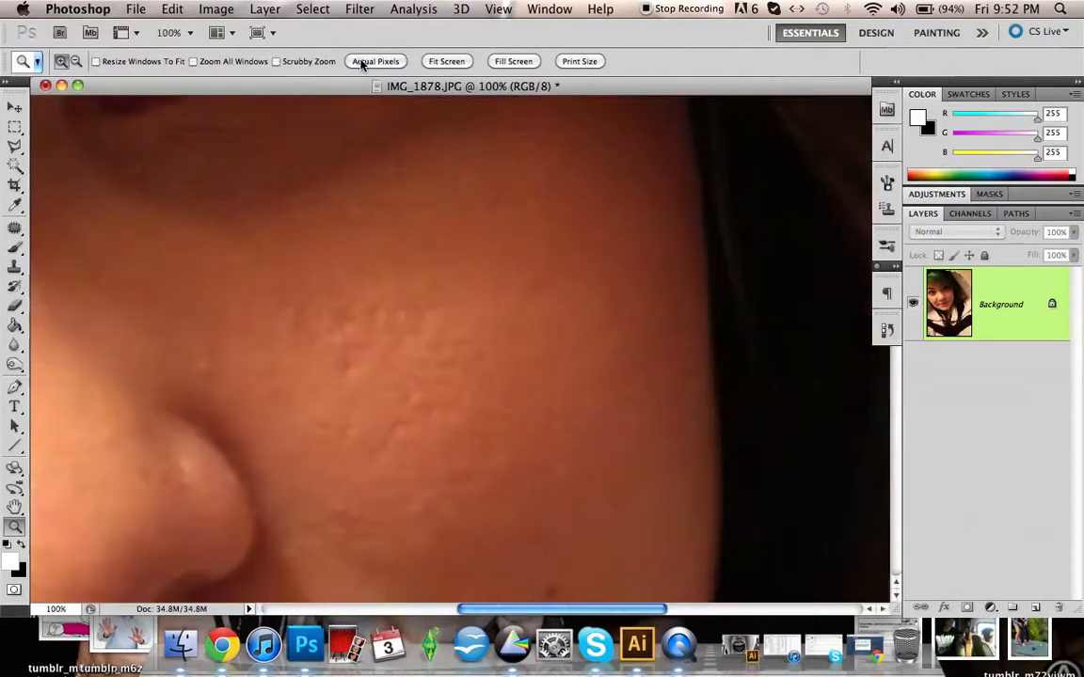
pyautogui.scroll(-10, 403, 393)
pyautogui.hscroll(-10, 403, 392)
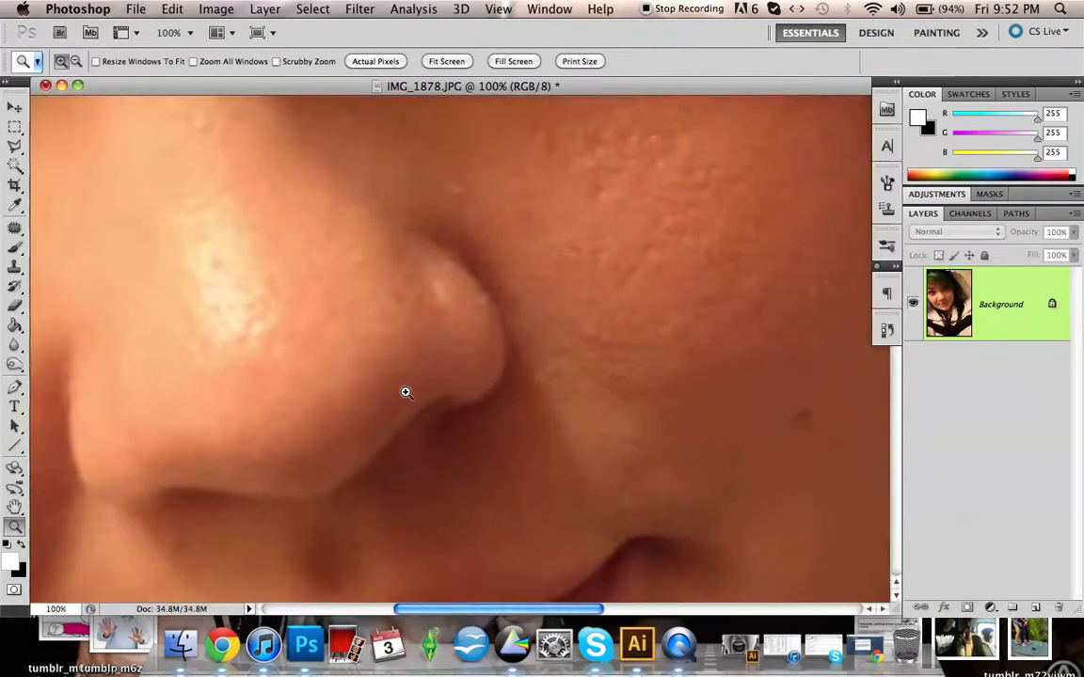
# Scale the image down proportionally to about 11.9M by reducing its pixel height.
pyautogui.click(216, 8)
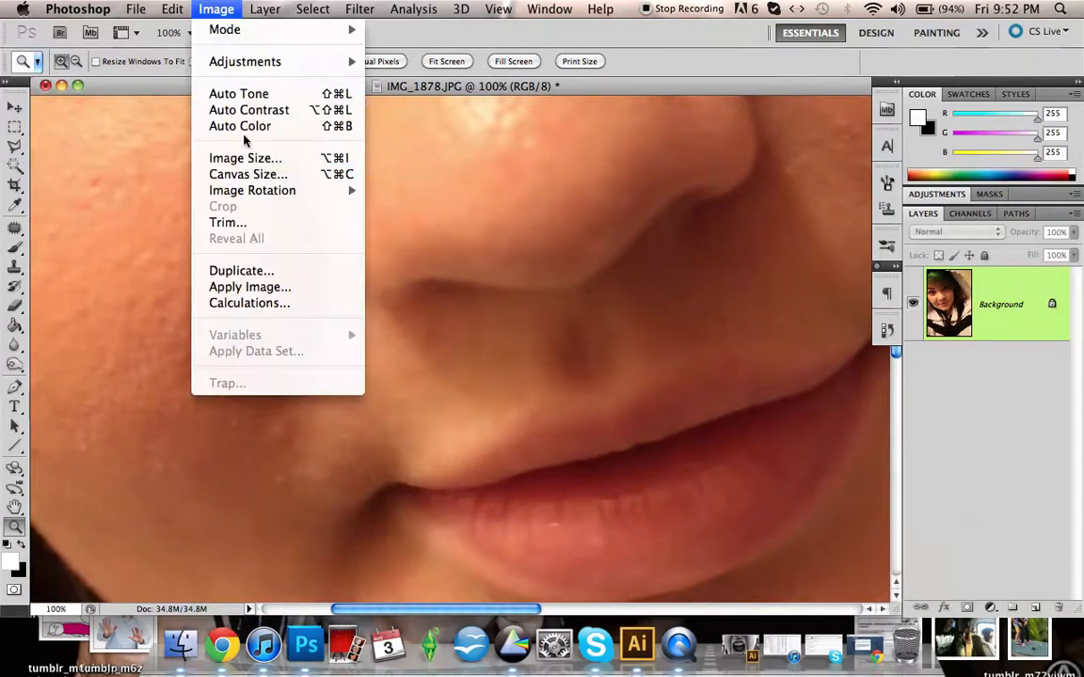
pyautogui.click(246, 158)
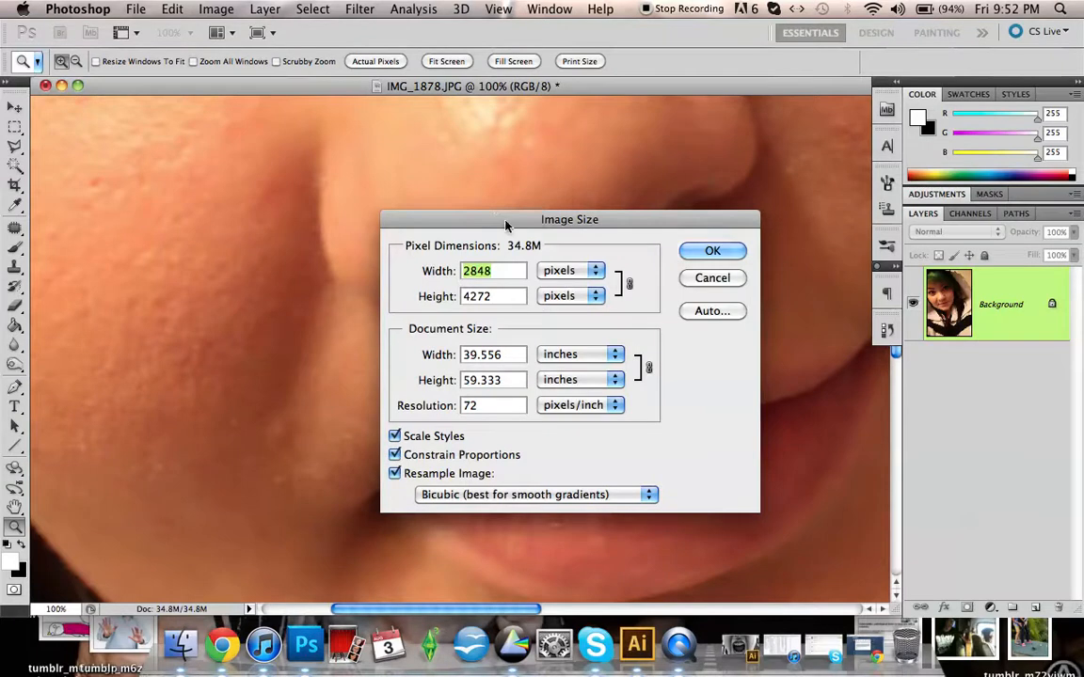
pyautogui.click(489, 294)
pyautogui.doubleClick(490, 295)
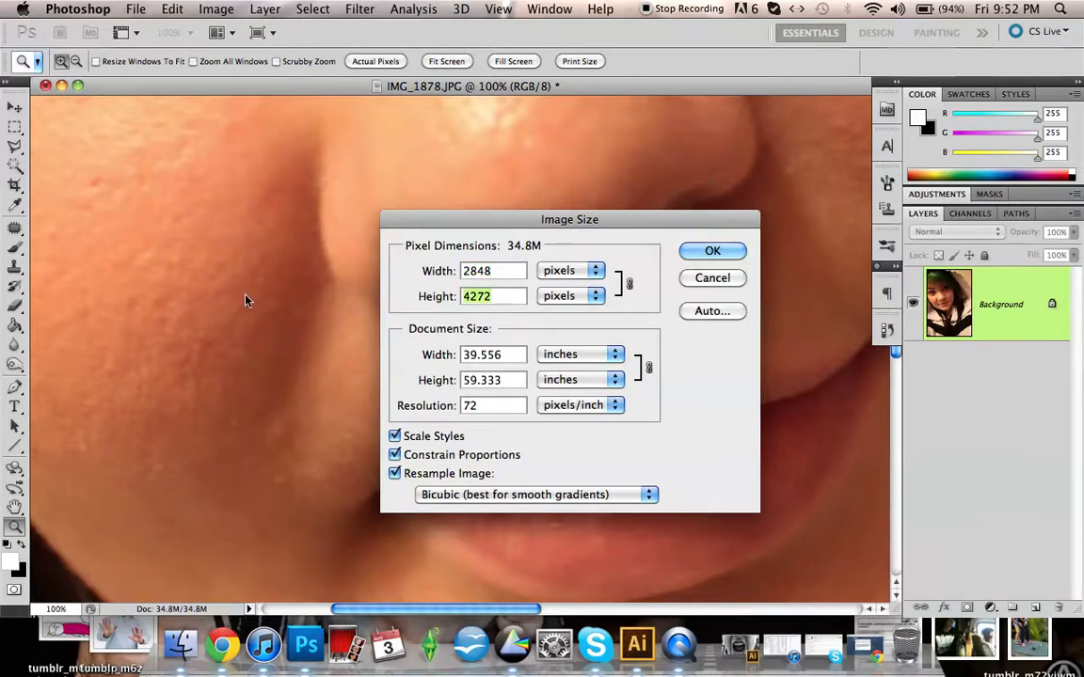
pyautogui.write('2000')
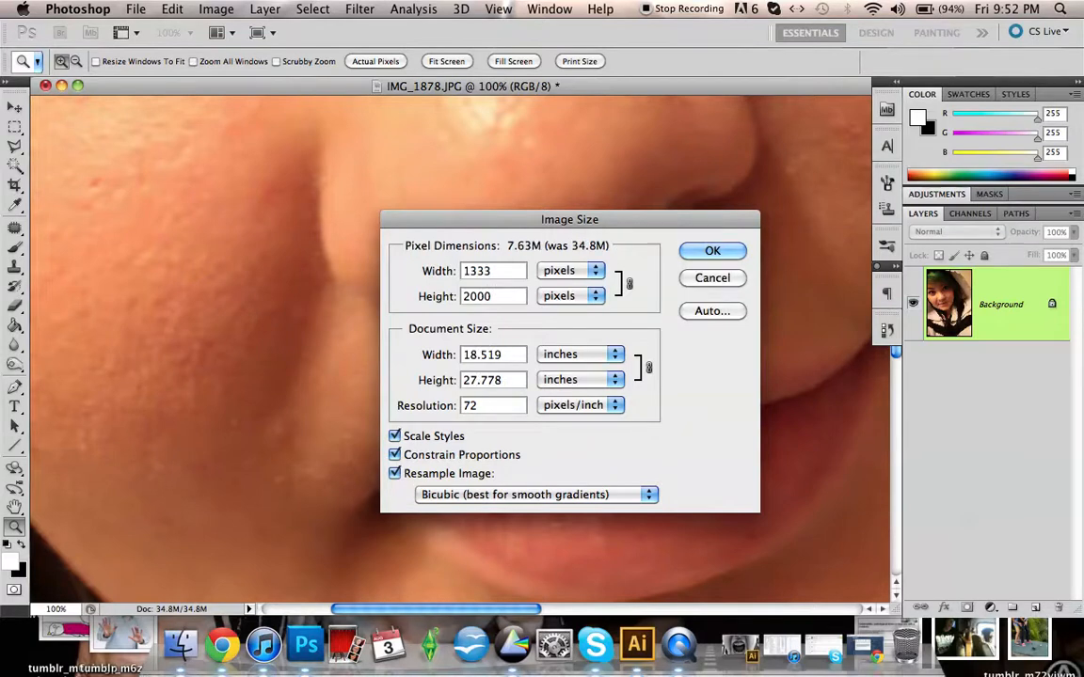
pyautogui.press('BackSpace')
pyautogui.press('Return')
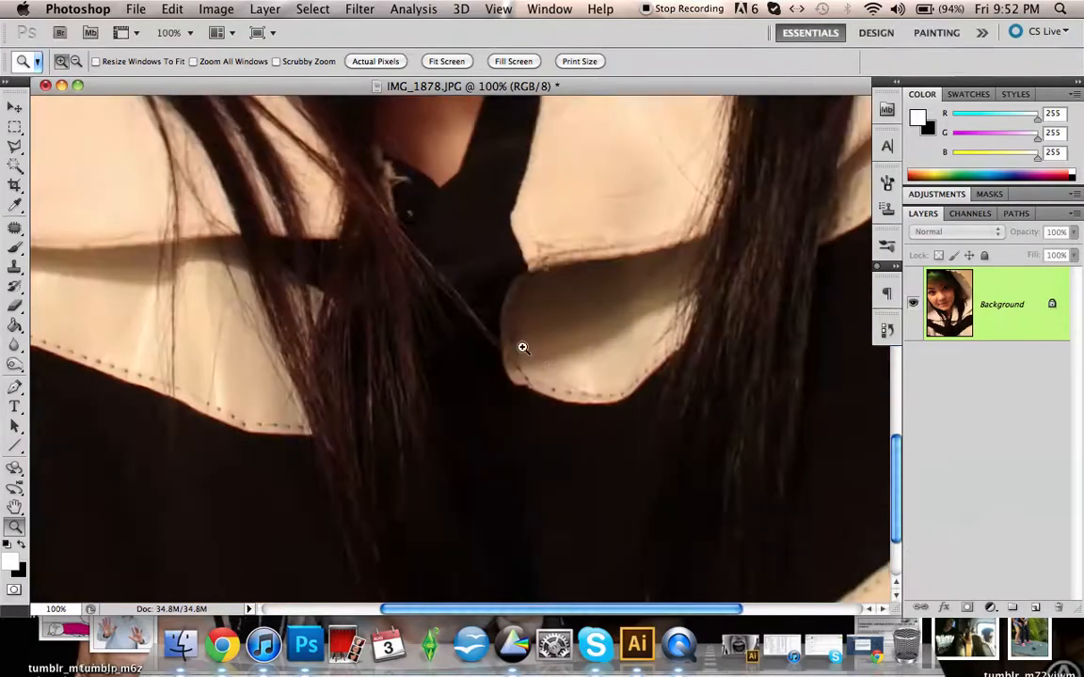
# Remove the large blemish between the eyebrows with the Patch tool, using nearby clear skin, and clear the selection.
pyautogui.scroll(15, 502, 297)
pyautogui.hscroll(-4, 502, 297)
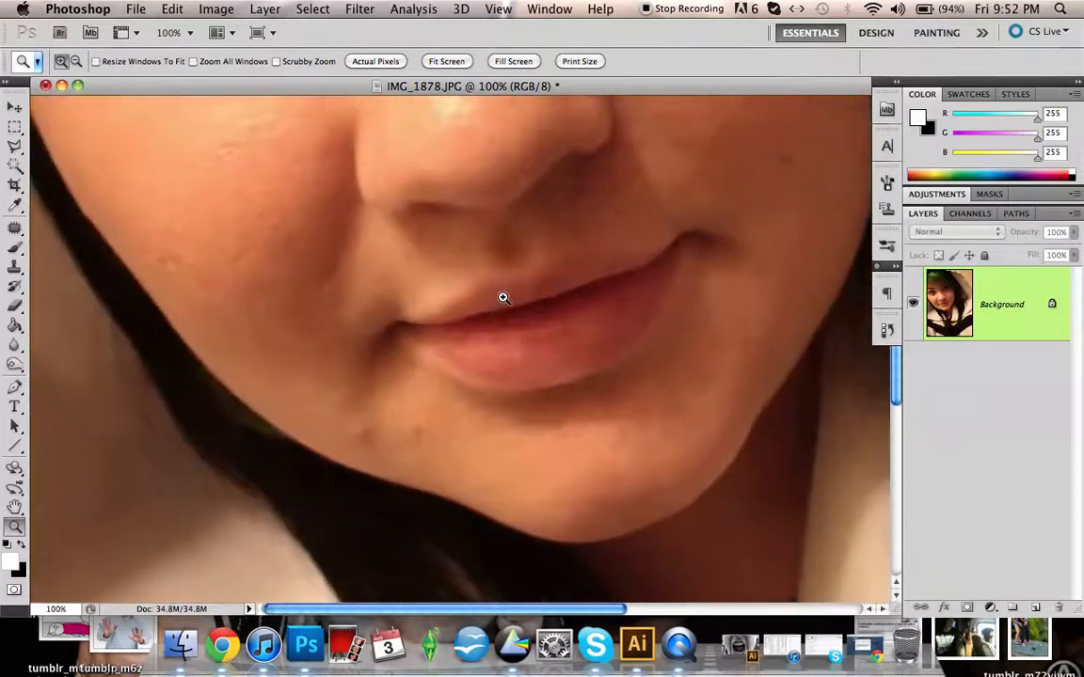
pyautogui.scroll(8, 503, 298)
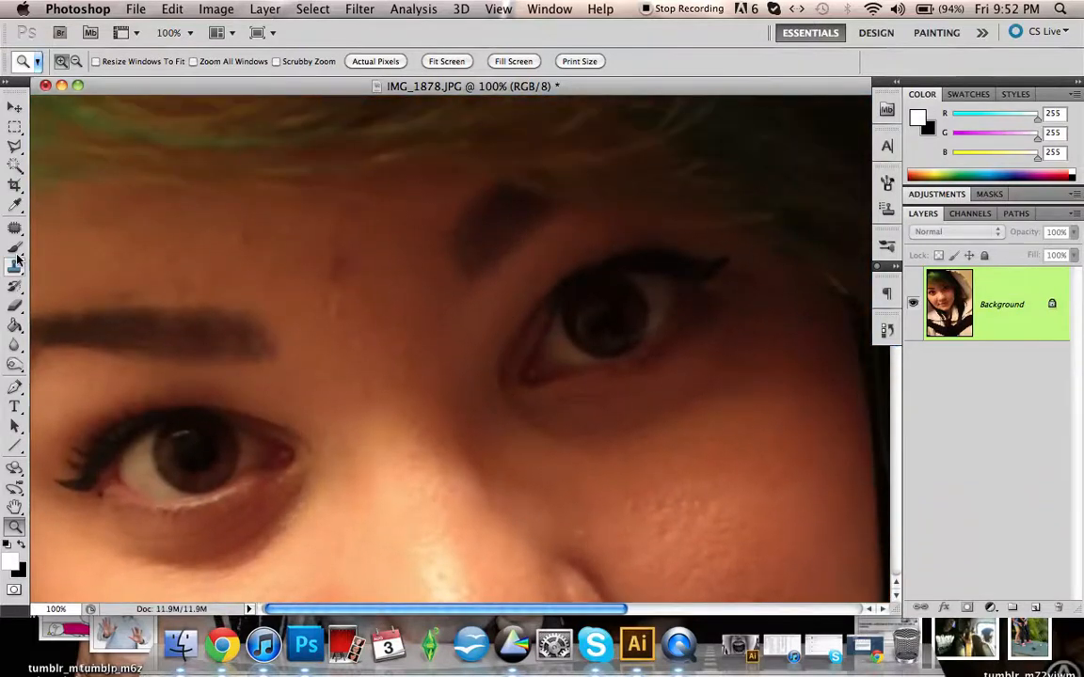
pyautogui.click(15, 228)
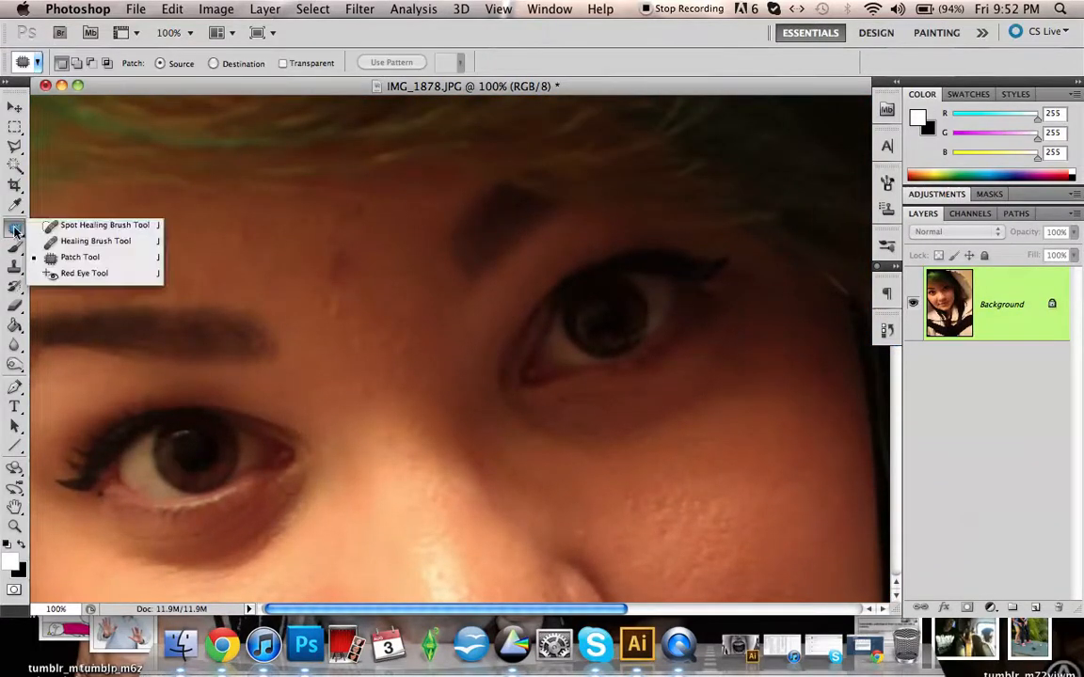
pyautogui.click(70, 257)
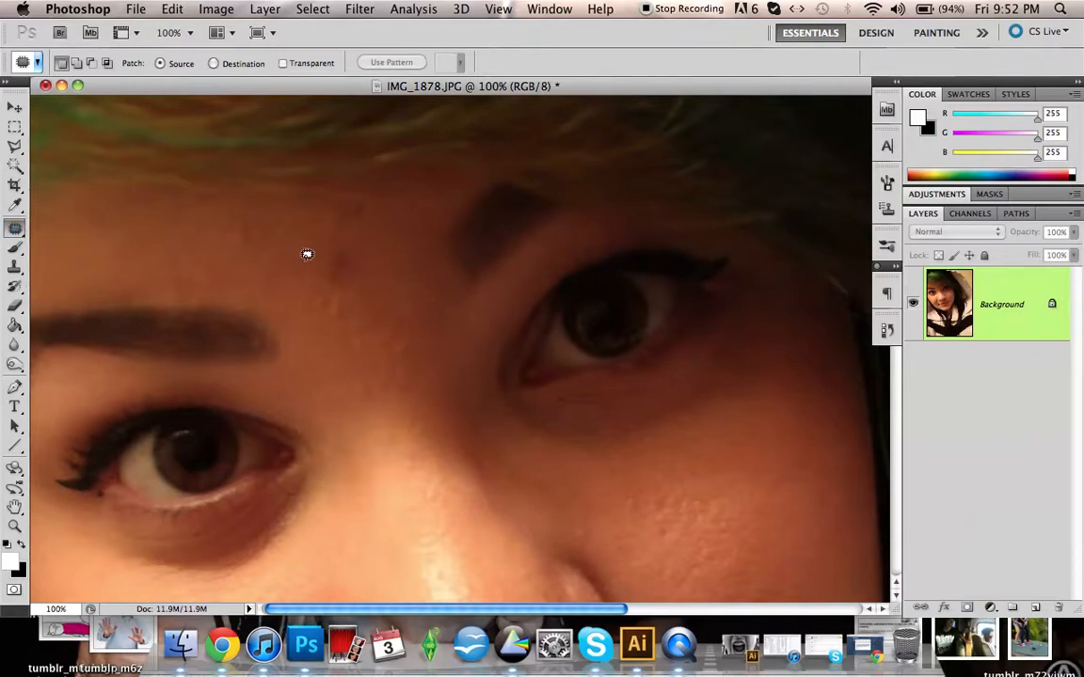
pyautogui.scroll(-10, 307, 254)
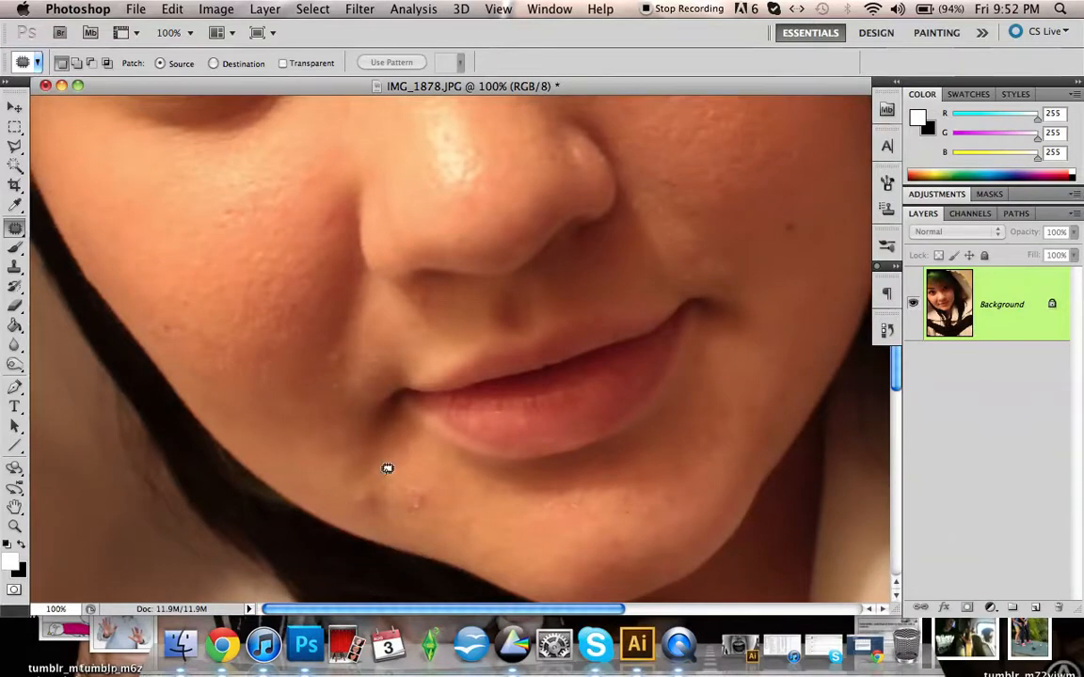
pyautogui.scroll(8, 505, 317)
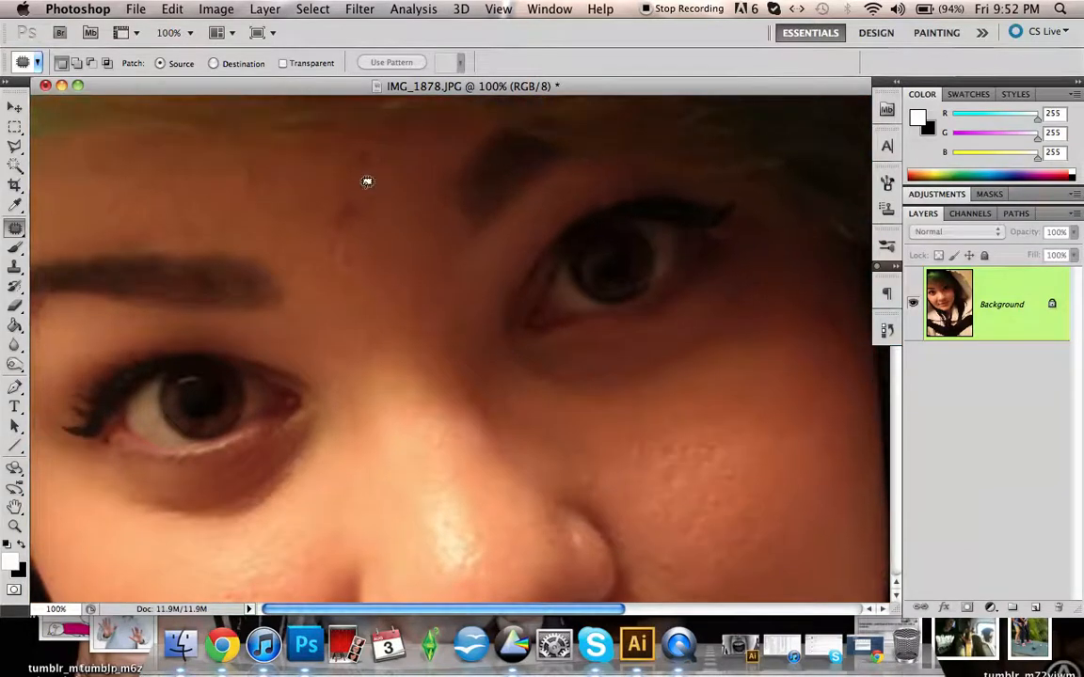
pyautogui.moveTo(359, 178)
pyautogui.mouseDown()
pyautogui.moveTo(324, 185)
pyautogui.moveTo(320, 223)
pyautogui.mouseUp()
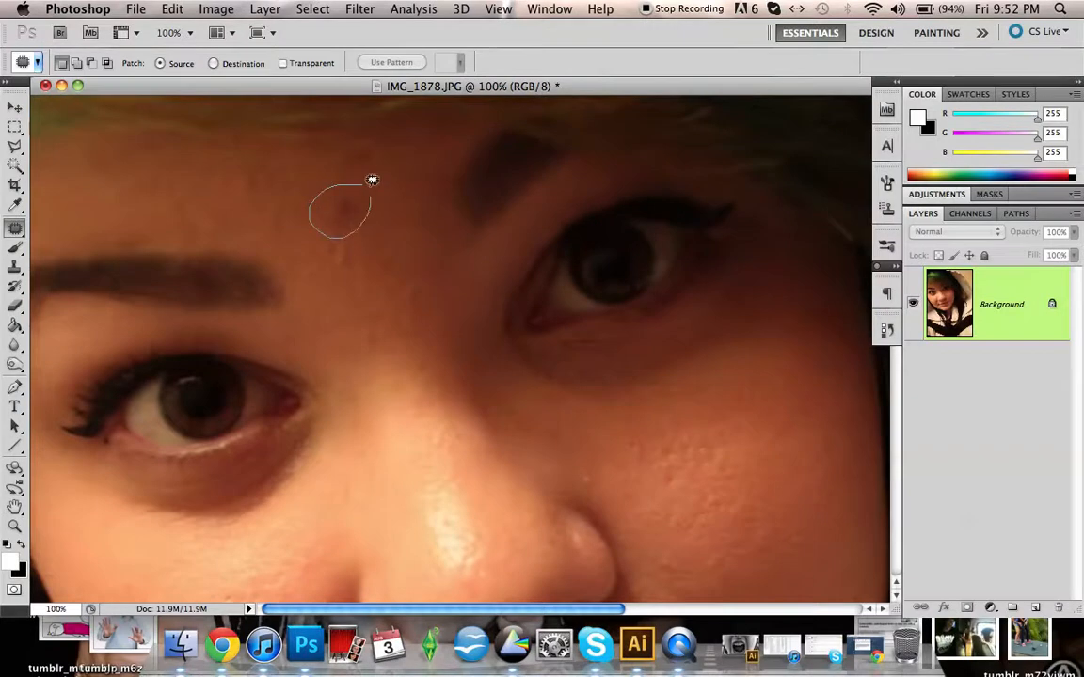
pyautogui.moveTo(365, 178)
pyautogui.mouseDown()
pyautogui.moveTo(340, 214)
pyautogui.moveTo(374, 253)
pyautogui.mouseUp()
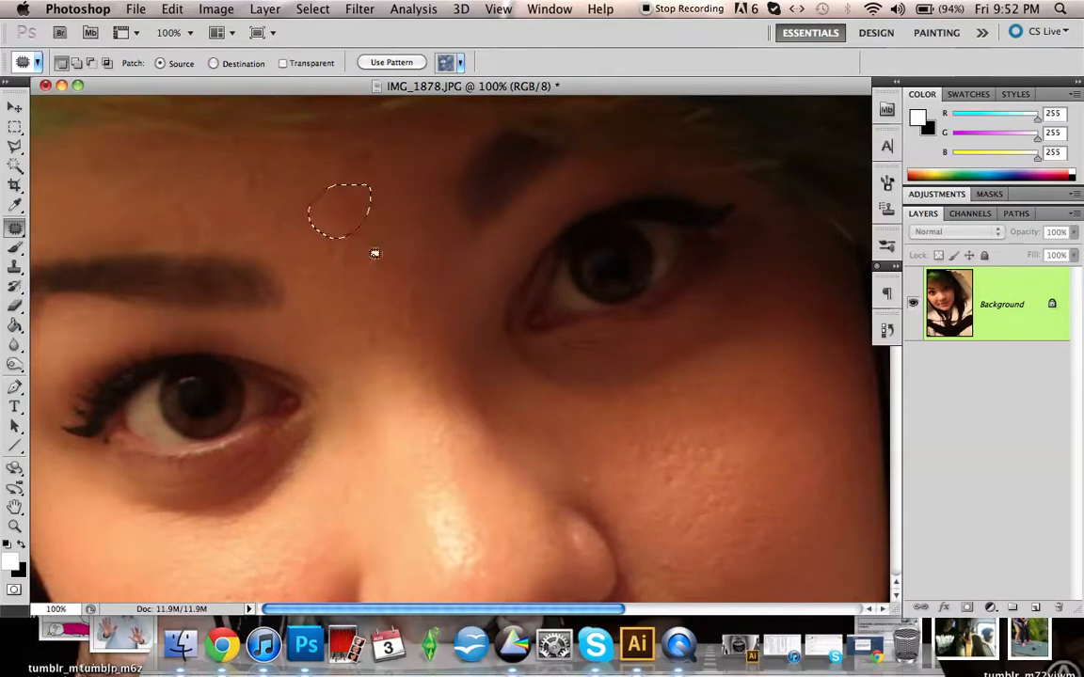
pyautogui.click(377, 252)
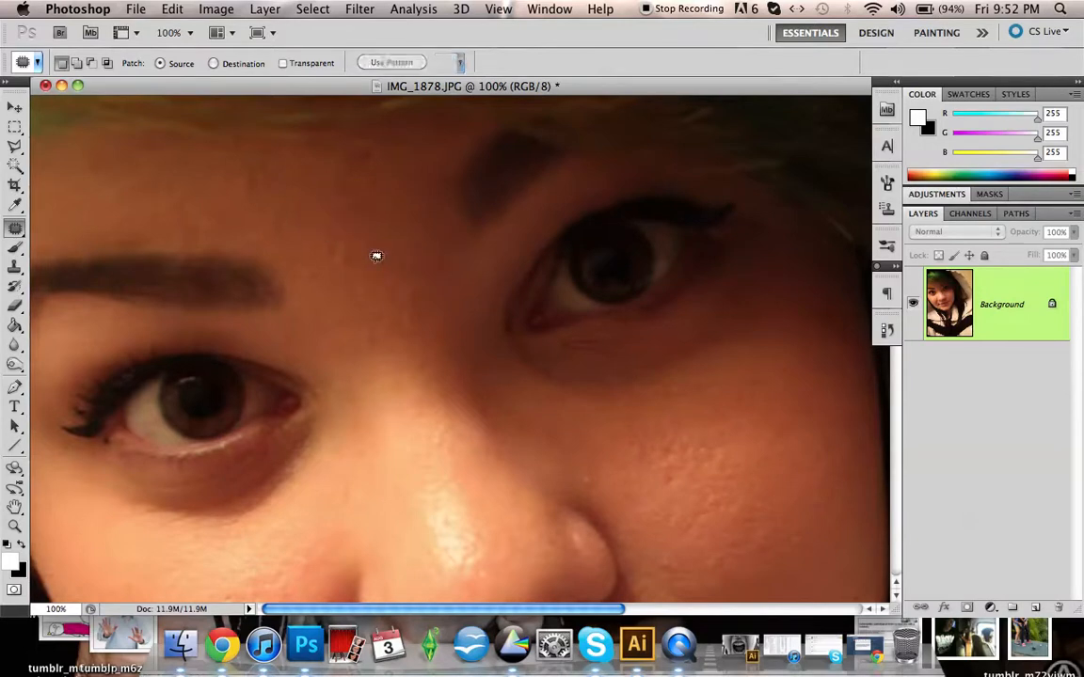
# Patch the small spots on the forehead just above the repaired area between the eyebrows, deselecting after each.
pyautogui.click(18, 229)
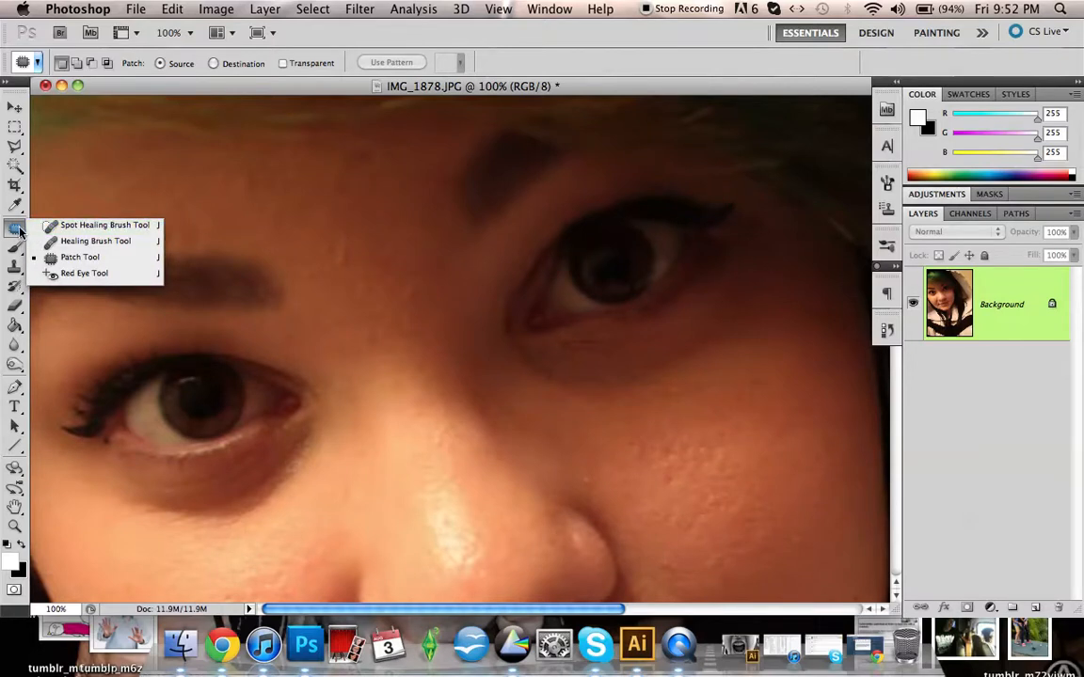
pyautogui.click(365, 137)
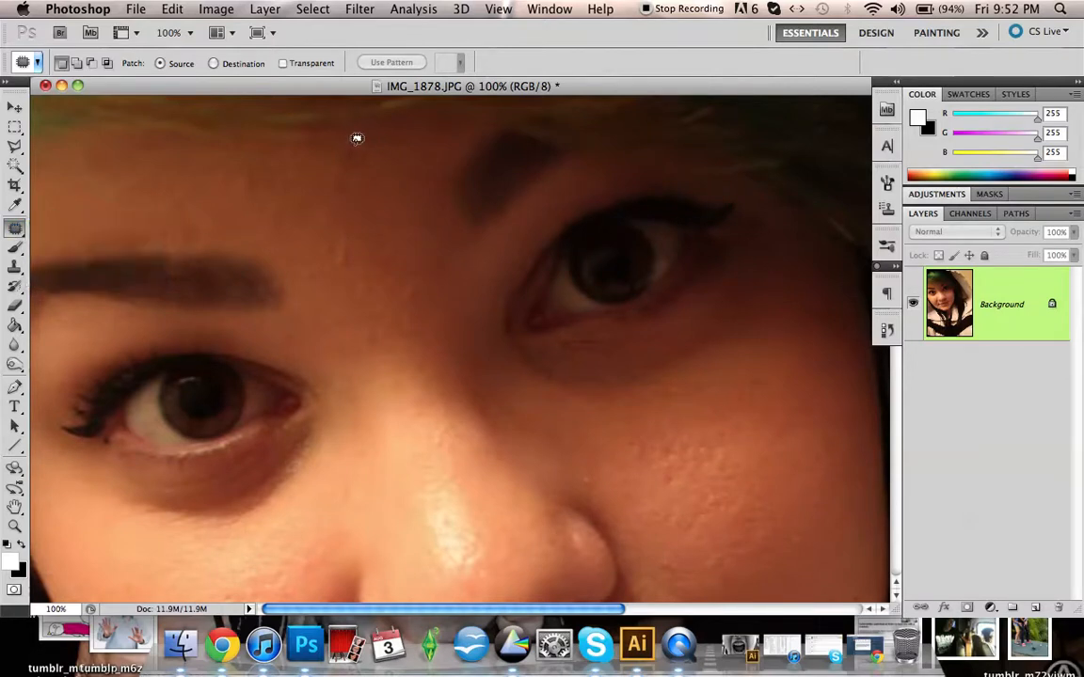
pyautogui.moveTo(367, 157)
pyautogui.mouseDown()
pyautogui.moveTo(379, 152)
pyautogui.moveTo(365, 136)
pyautogui.mouseUp()
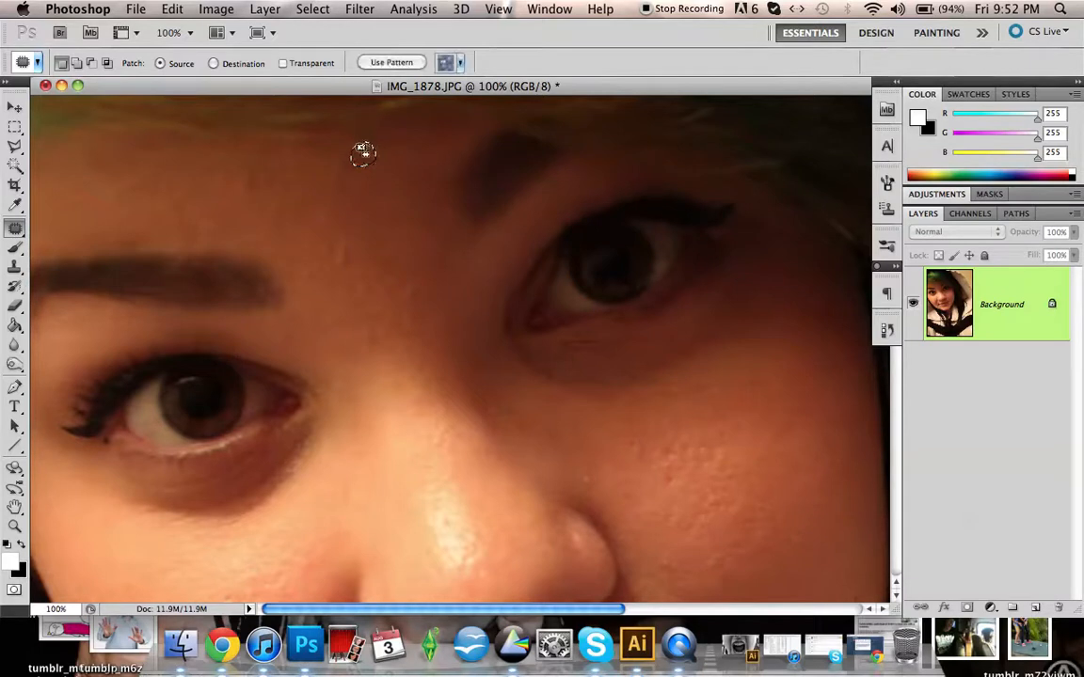
pyautogui.click(388, 179)
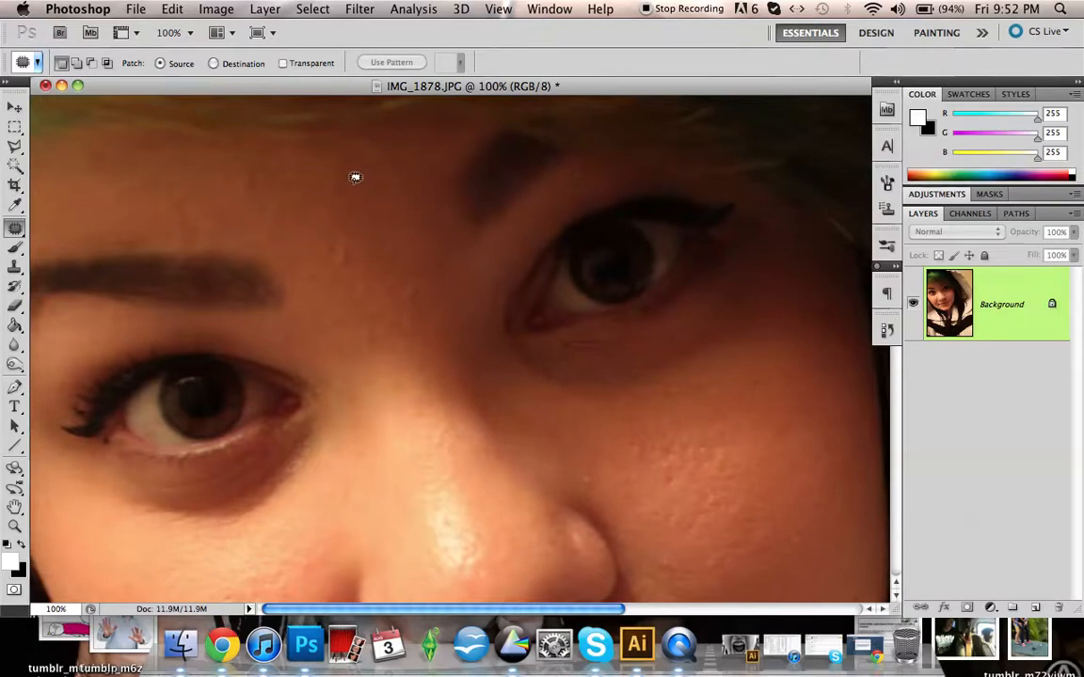
pyautogui.moveTo(340, 175)
pyautogui.mouseDown()
pyautogui.moveTo(347, 188)
pyautogui.moveTo(355, 174)
pyautogui.moveTo(343, 183)
pyautogui.moveTo(367, 207)
pyautogui.moveTo(363, 195)
pyautogui.mouseUp()
pyautogui.click(368, 211)
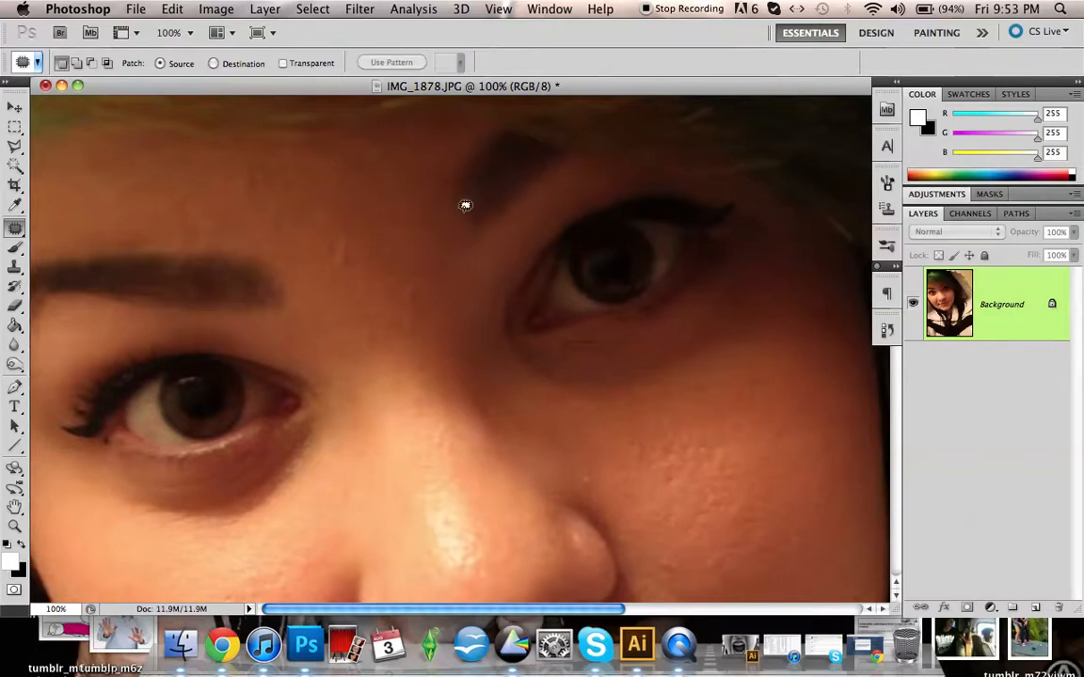
# Patch the small skin flaws on the left cheek, under the nose and near the left mouth corner, deselecting after each.
pyautogui.scroll(-3, 465, 205)
pyautogui.scroll(-10, 465, 205)
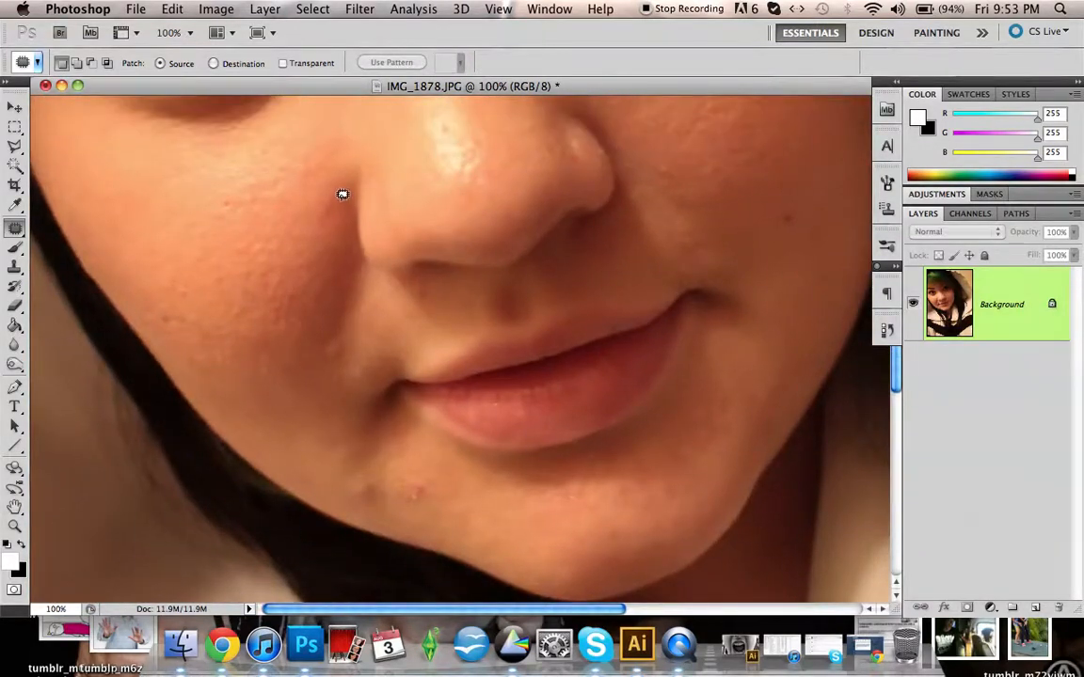
pyautogui.moveTo(318, 201)
pyautogui.mouseDown()
pyautogui.moveTo(345, 216)
pyautogui.moveTo(341, 195)
pyautogui.moveTo(302, 242)
pyautogui.mouseUp()
pyautogui.hotkey('ctrl', 'd')
pyautogui.moveTo(429, 281)
pyautogui.mouseDown()
pyautogui.moveTo(454, 313)
pyautogui.moveTo(454, 303)
pyautogui.mouseUp()
pyautogui.hotkey('ctrl', 'd')
pyautogui.moveTo(338, 353); pyautogui.dragTo(335, 346)
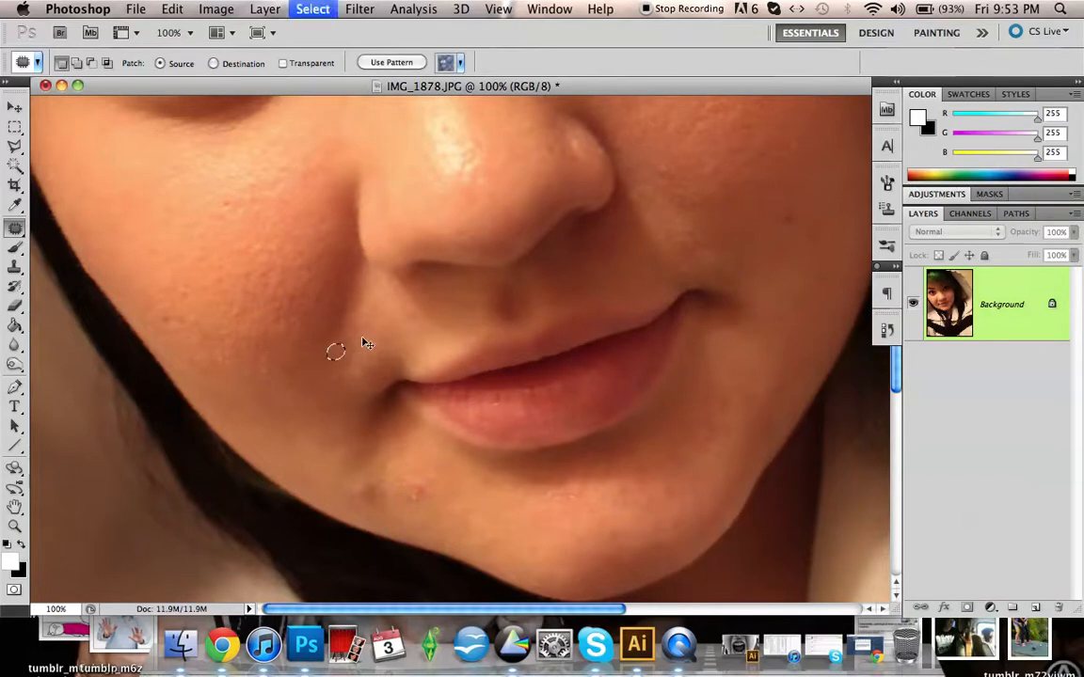
pyautogui.hotkey('ctrl', 'd')
pyautogui.scroll(5, 452, 367)
pyautogui.scroll(-3, 457, 373)
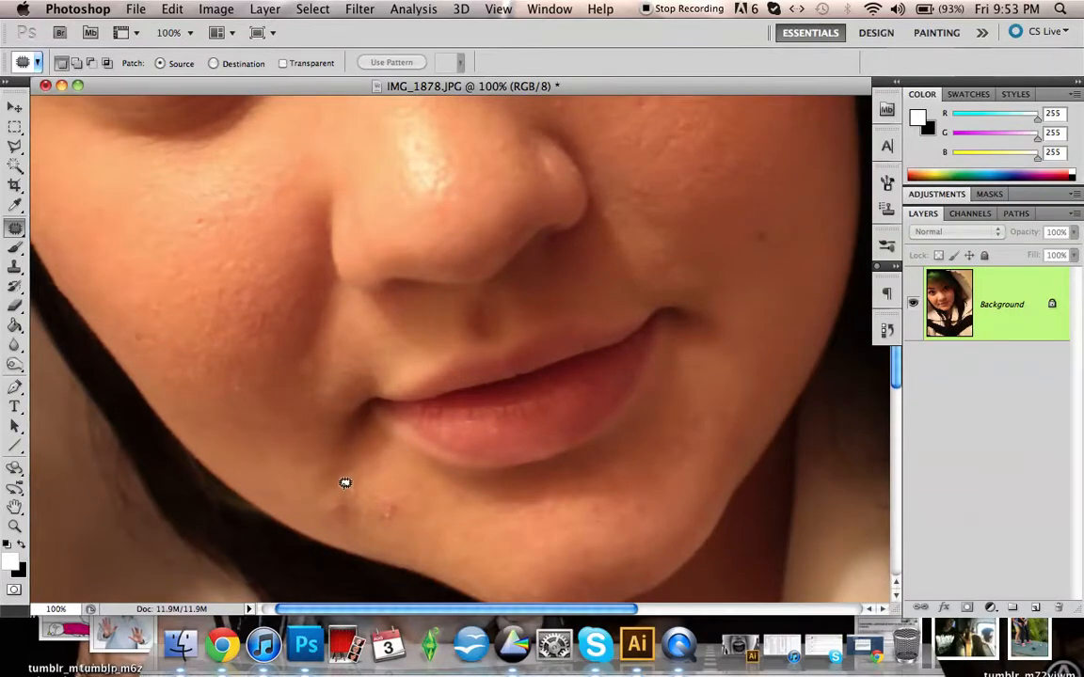
# Patch the two spots below the left mouth corner and the one beside the lower lip's right end, deselecting after each.
pyautogui.moveTo(346, 480)
pyautogui.mouseDown()
pyautogui.moveTo(340, 497)
pyautogui.moveTo(273, 447)
pyautogui.moveTo(292, 459)
pyautogui.mouseUp()
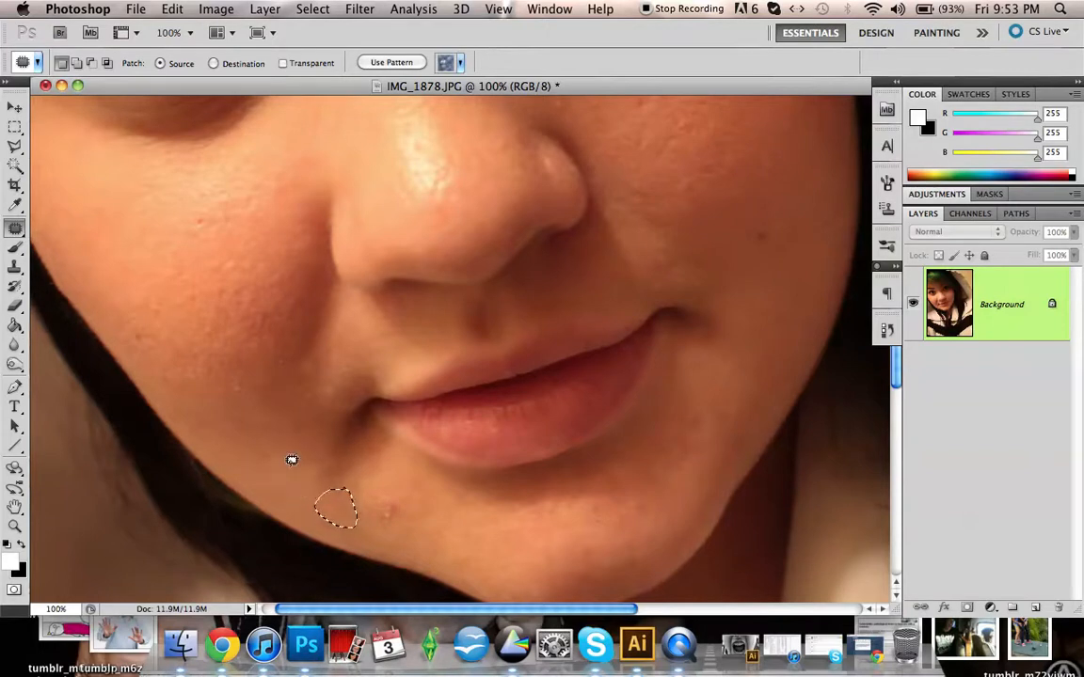
pyautogui.hotkey('ctrl', 'd')
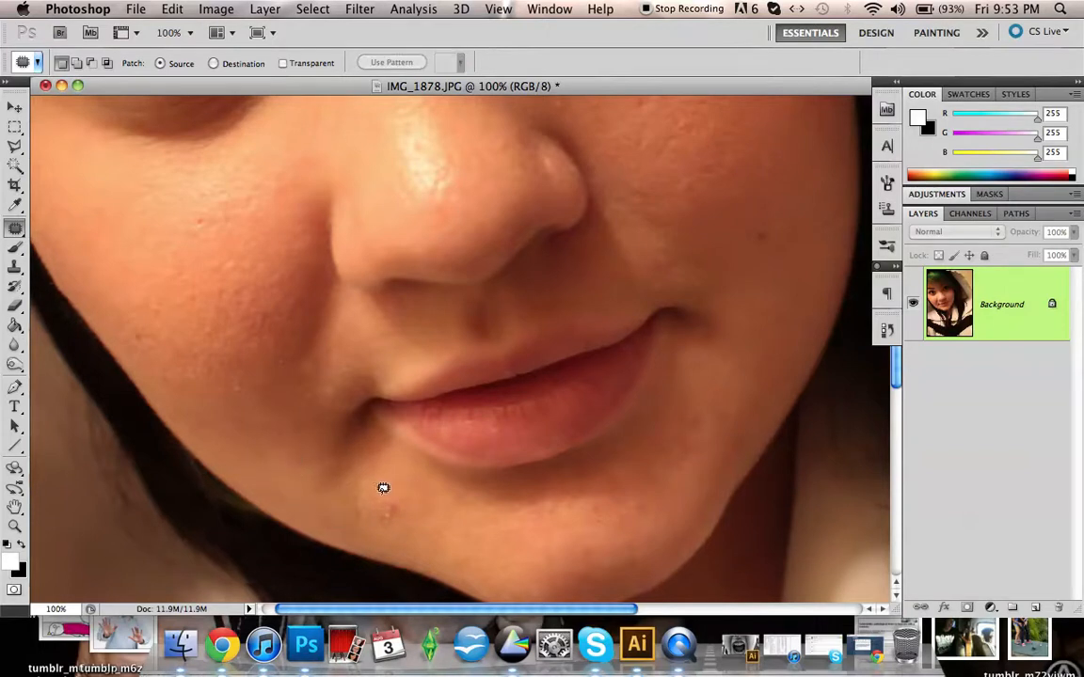
pyautogui.moveTo(378, 498)
pyautogui.mouseDown()
pyautogui.moveTo(408, 499)
pyautogui.moveTo(384, 485)
pyautogui.moveTo(444, 526)
pyautogui.mouseUp()
pyautogui.hotkey('ctrl', 'd')
pyautogui.moveTo(664, 447)
pyautogui.mouseDown()
pyautogui.moveTo(697, 458)
pyautogui.moveTo(698, 439)
pyautogui.moveTo(666, 437)
pyautogui.moveTo(661, 475)
pyautogui.mouseUp()
pyautogui.hotkey('ctrl', 'd')
# Zoom out to examine the patched skin across the whole portrait at 25%, and return to the face at 50%.
pyautogui.scroll(-2, 664, 480)
pyautogui.press('z')
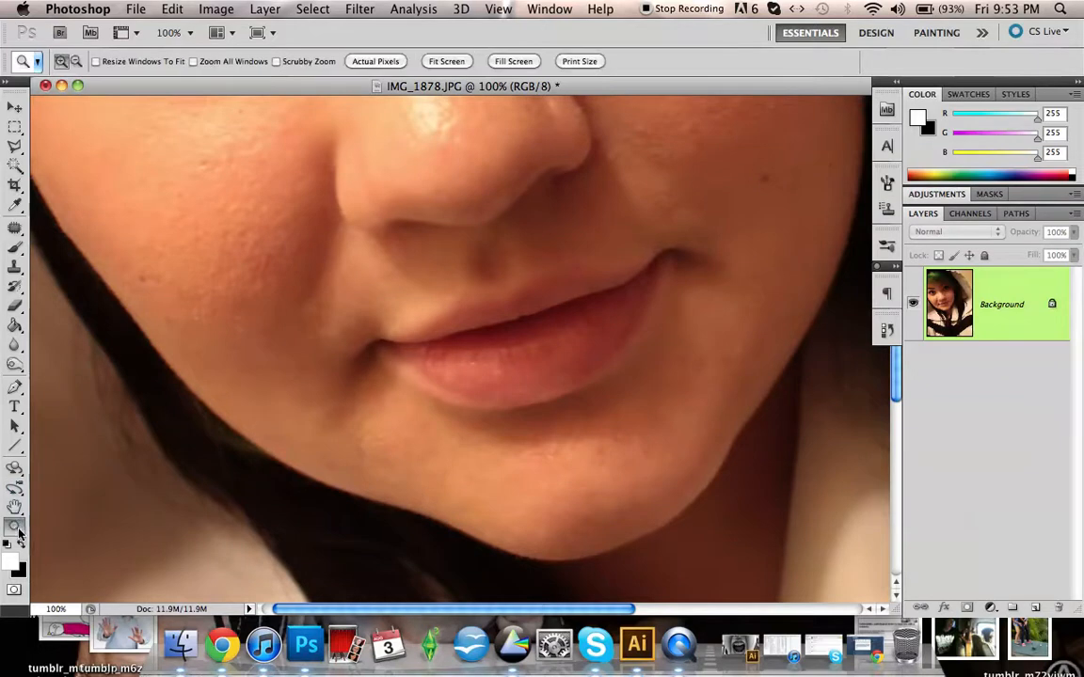
pyautogui.keyDown('alt'); pyautogui.click(476, 298); pyautogui.keyUp('alt')
pyautogui.keyDown('alt'); pyautogui.click(473, 180); pyautogui.keyUp('alt')
pyautogui.keyDown('alt'); pyautogui.click(300, 179); pyautogui.keyUp('alt')
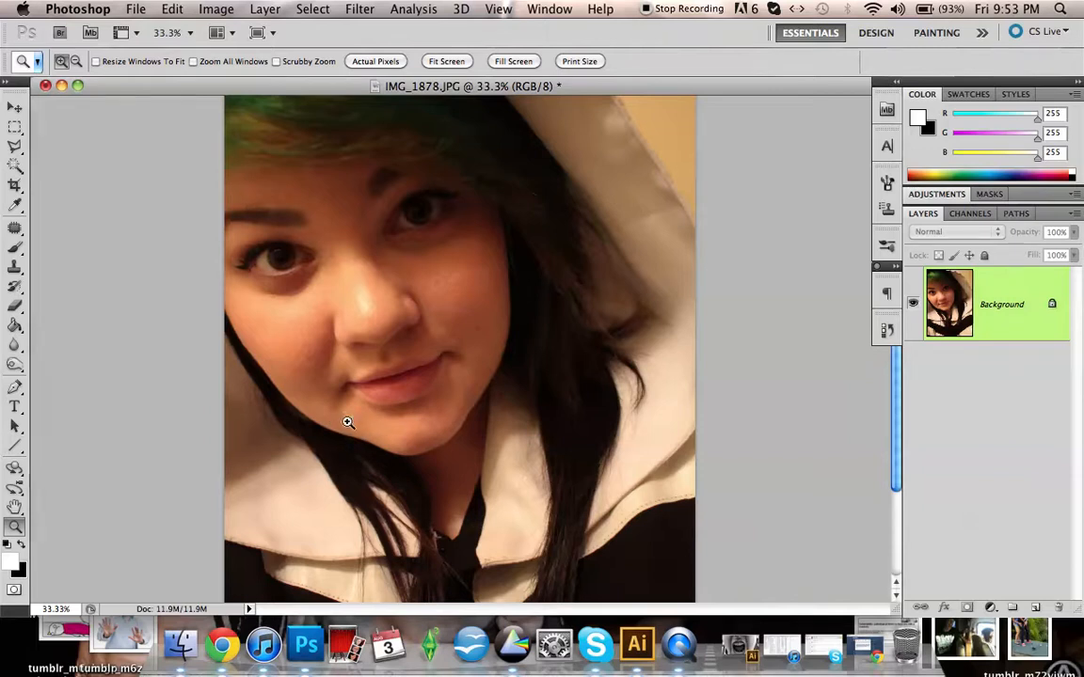
pyautogui.keyDown('alt'); pyautogui.click(373, 366); pyautogui.keyUp('alt')
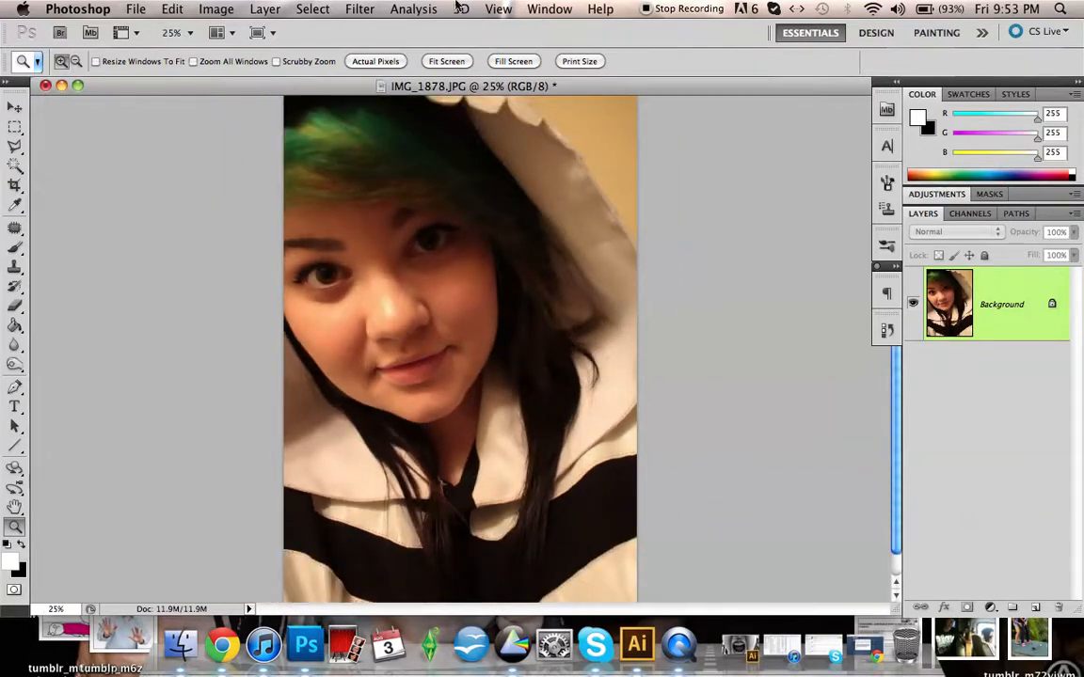
pyautogui.click(406, 247)
pyautogui.click(374, 364)
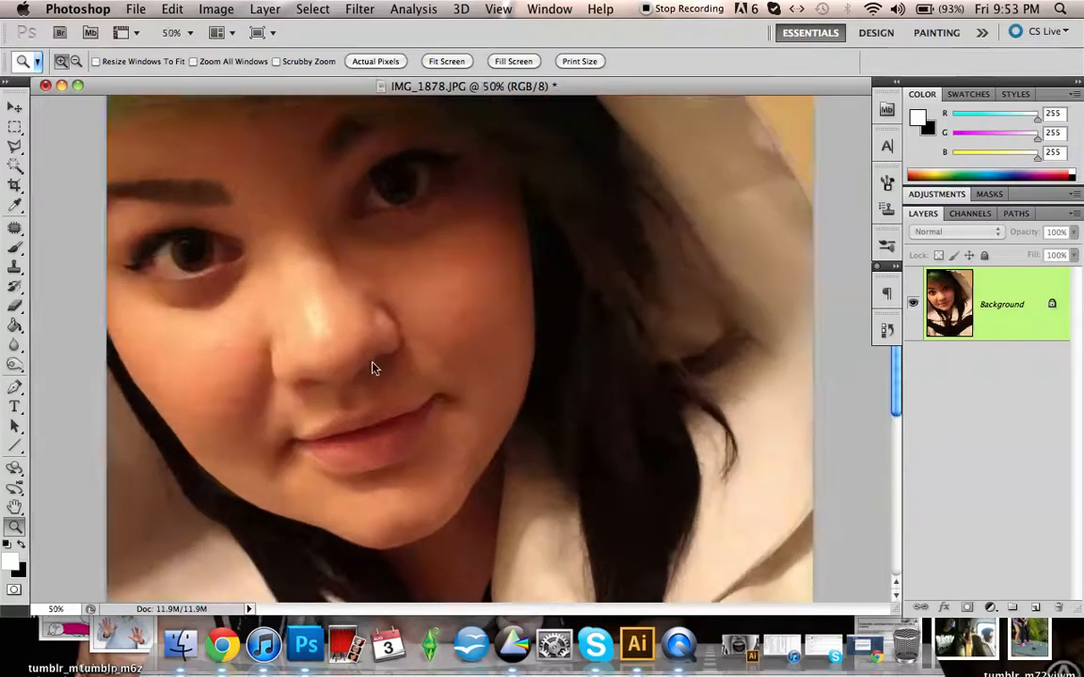
# Open the Reduce Noise filter and frame the face in its preview at 50%.
pyautogui.click(357, 10)
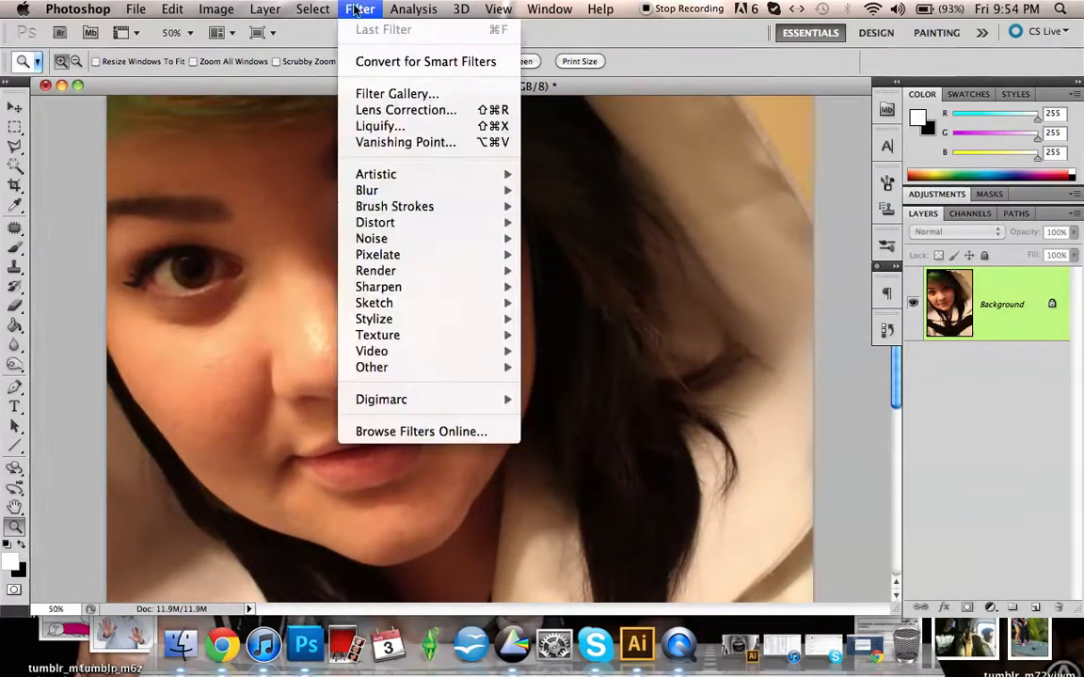
pyautogui.moveTo(403, 242)
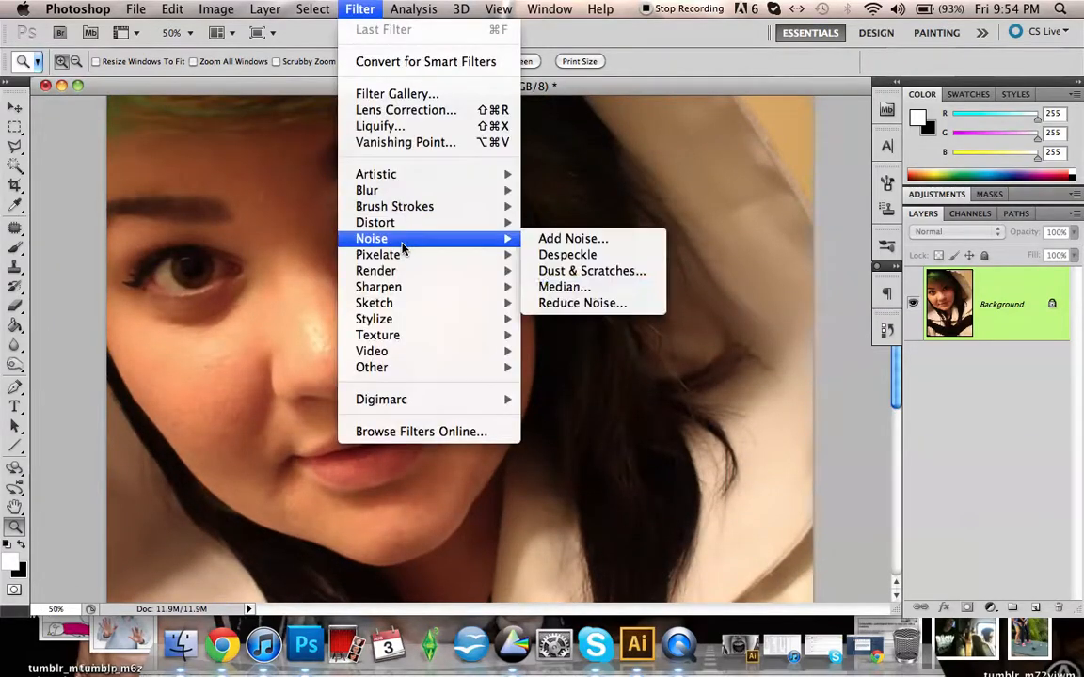
pyautogui.click(589, 302)
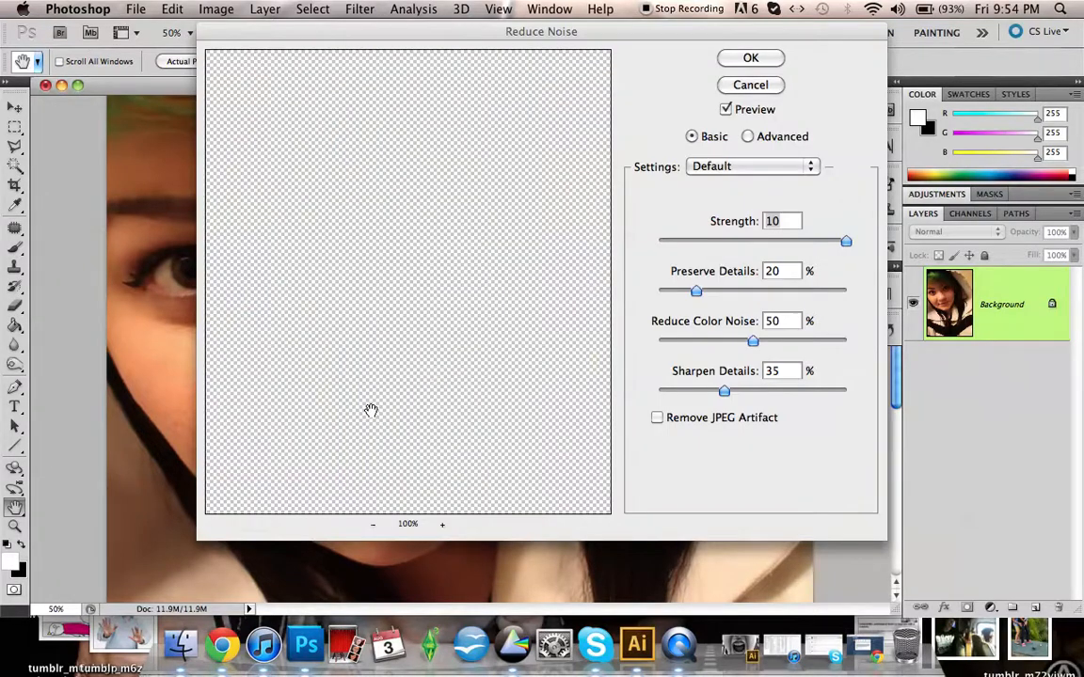
pyautogui.click(373, 526)
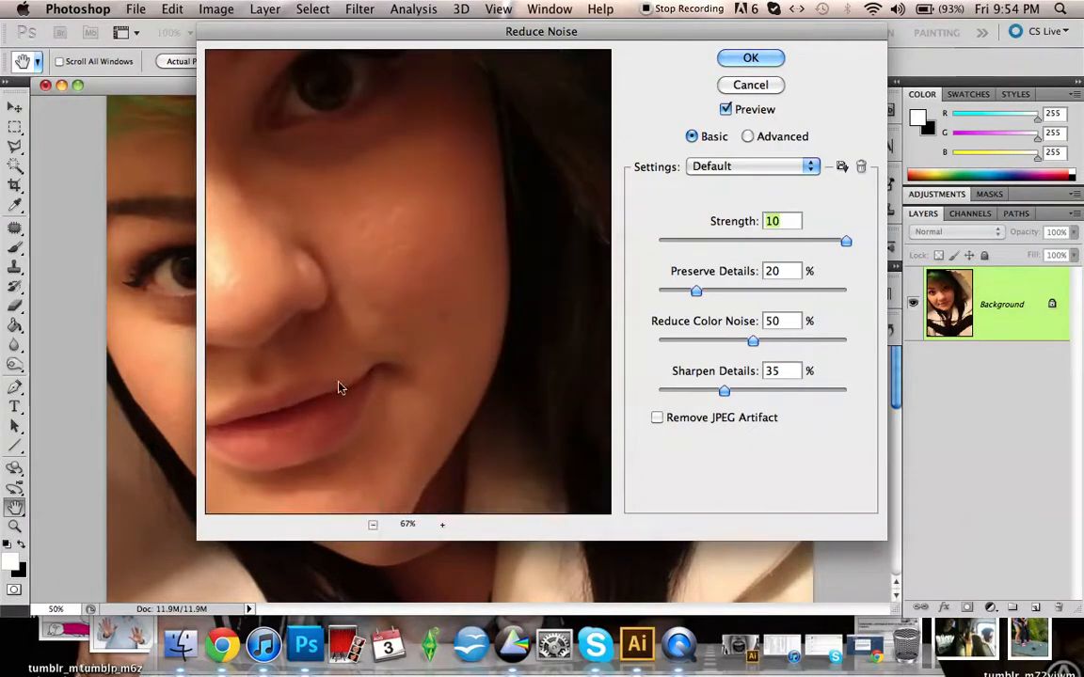
pyautogui.keyDown('alt'); pyautogui.click(314, 322); pyautogui.keyUp('alt')
pyautogui.moveTo(291, 302); pyautogui.dragTo(408, 312)
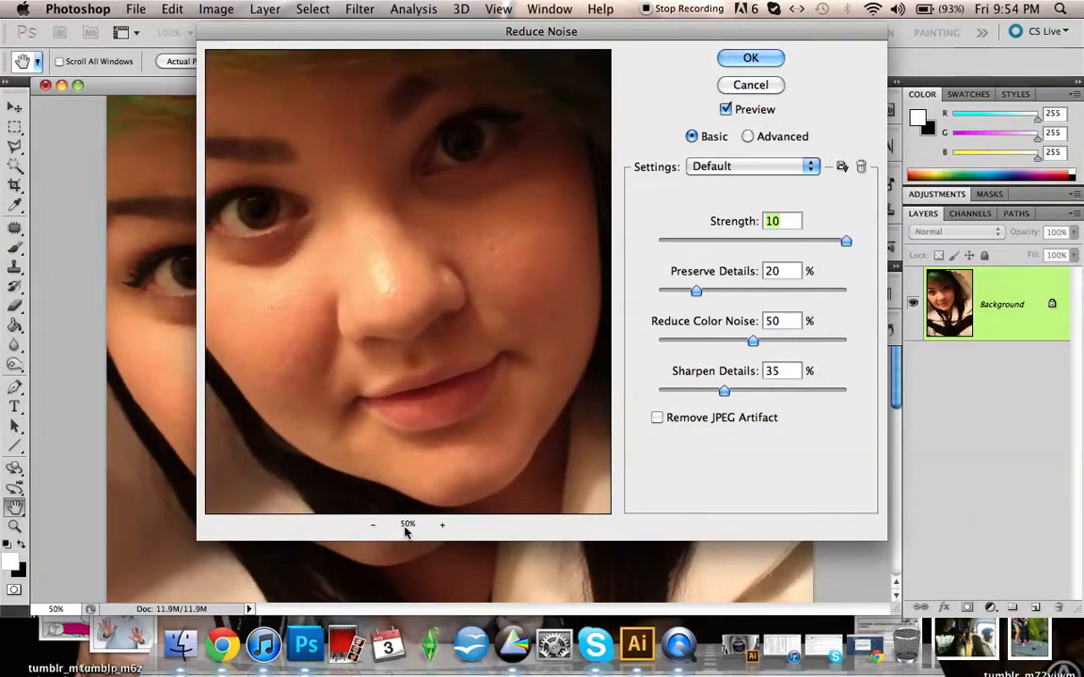
pyautogui.moveTo(380, 337); pyautogui.dragTo(396, 319)
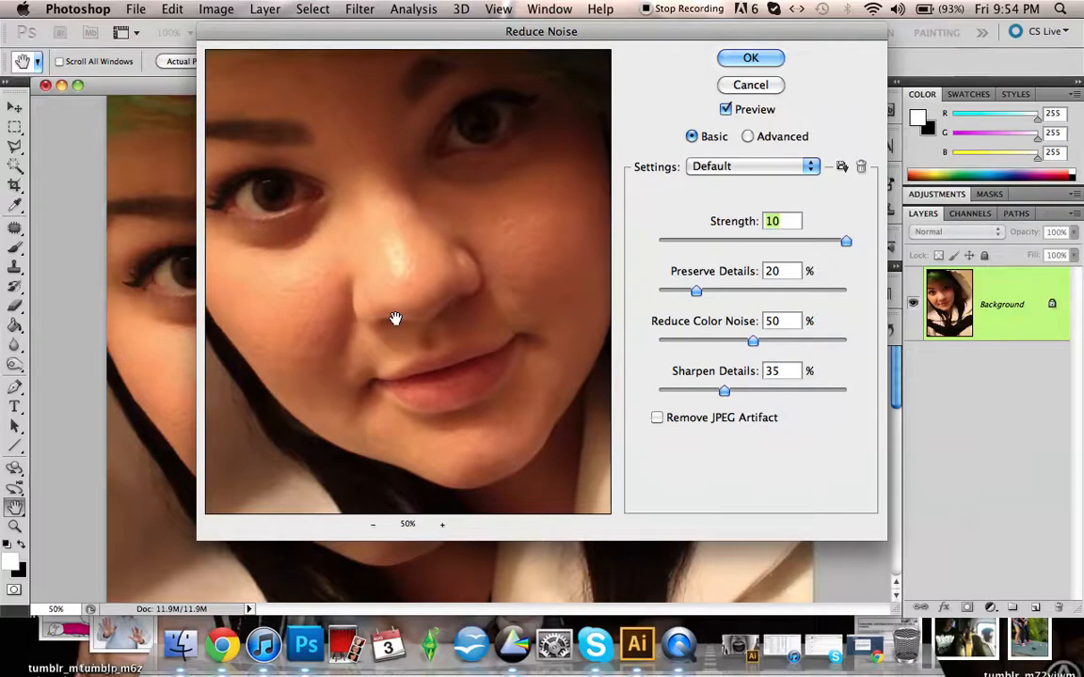
# Set Reduce Color Noise, Preserve Details, Sharpen Details and Strength all to 0 and inspect the face in the preview.
pyautogui.moveTo(753, 341); pyautogui.dragTo(658, 341)
pyautogui.moveTo(696, 293); pyautogui.dragTo(634, 297)
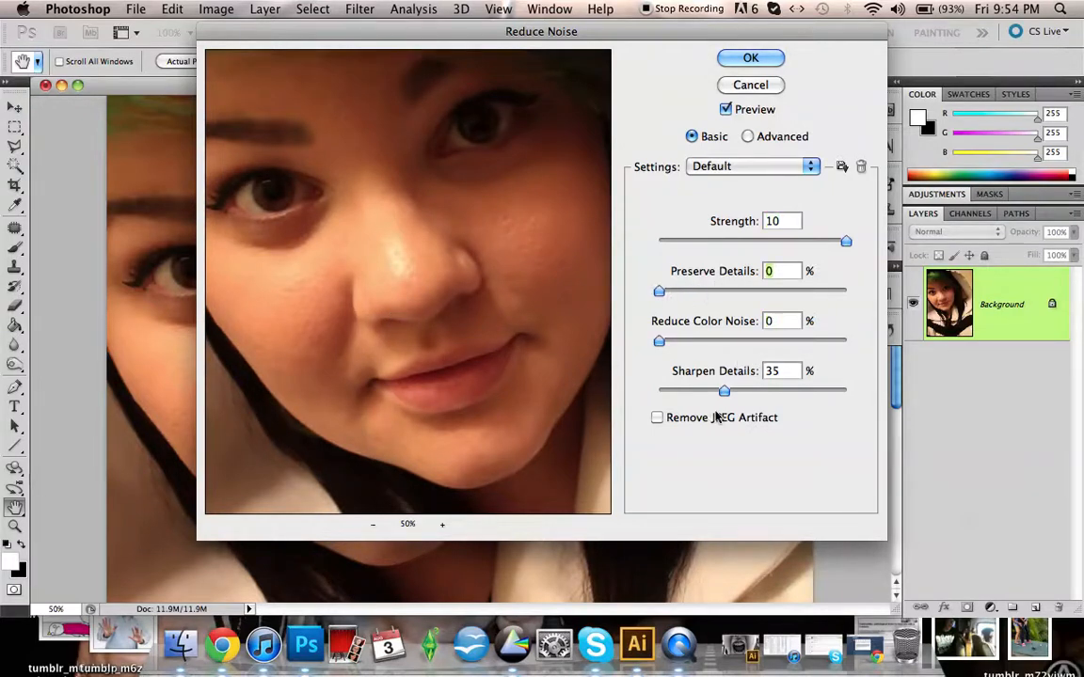
pyautogui.moveTo(724, 396); pyautogui.dragTo(648, 395)
pyautogui.moveTo(844, 245); pyautogui.dragTo(639, 243)
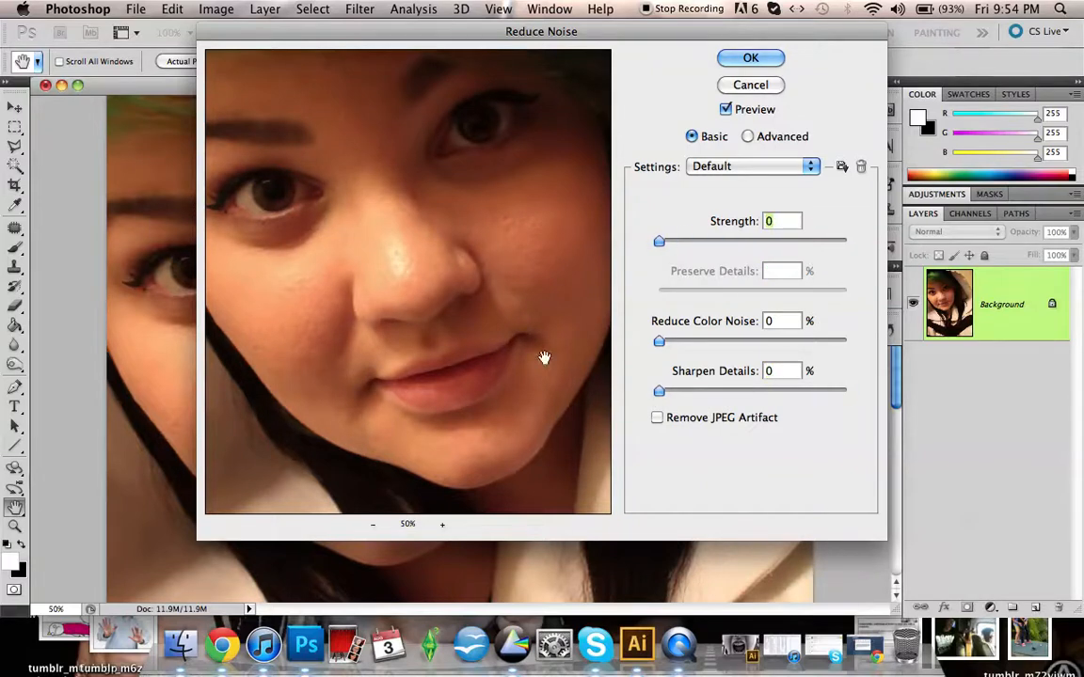
pyautogui.moveTo(488, 320); pyautogui.dragTo(474, 295)
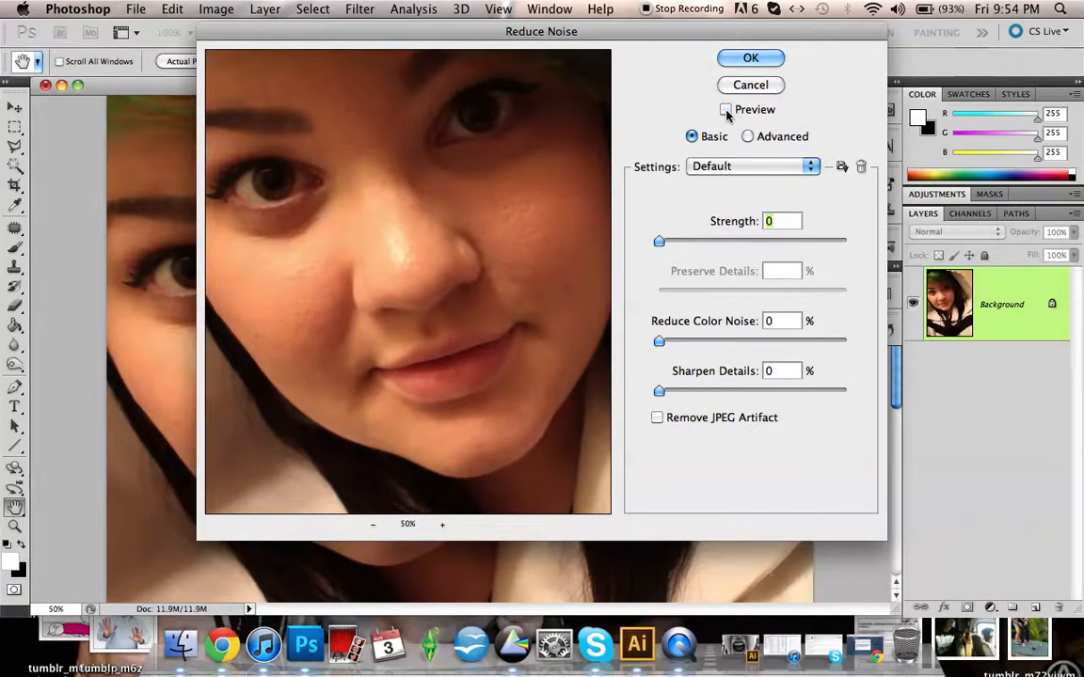
pyautogui.moveTo(500, 129); pyautogui.dragTo(483, 179)
pyautogui.moveTo(411, 311); pyautogui.dragTo(409, 262)
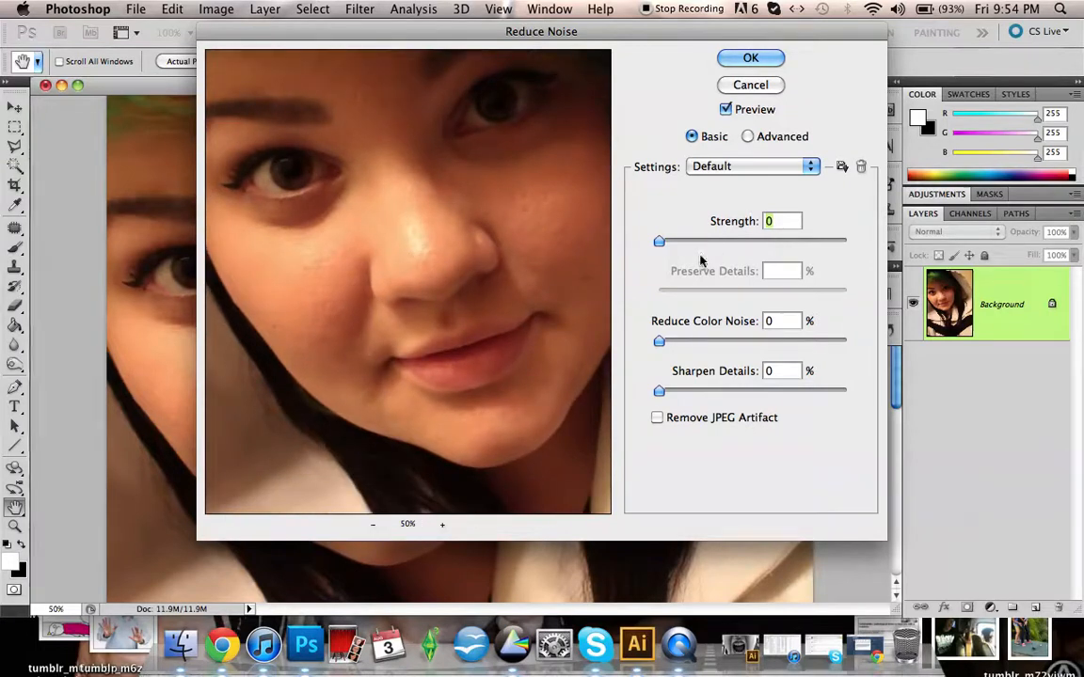
# Raise the noise reduction Strength to 10, checking the skin in the preview.
pyautogui.press('Up')
pyautogui.press('Up')
pyautogui.press('Up')
pyautogui.press('Up')
pyautogui.press('Up')
pyautogui.press('Up')
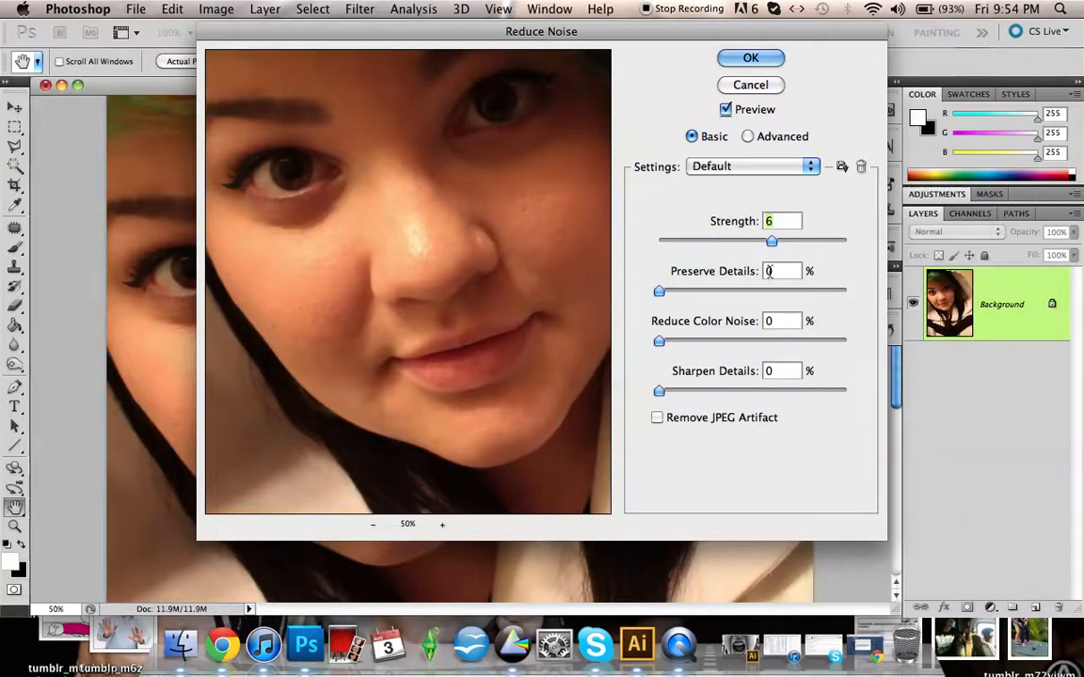
pyautogui.moveTo(525, 302); pyautogui.dragTo(517, 320)
pyautogui.press('Up')
pyautogui.press('Up')
pyautogui.press('Up')
pyautogui.press('Up')
pyautogui.moveTo(566, 341); pyautogui.dragTo(543, 317)
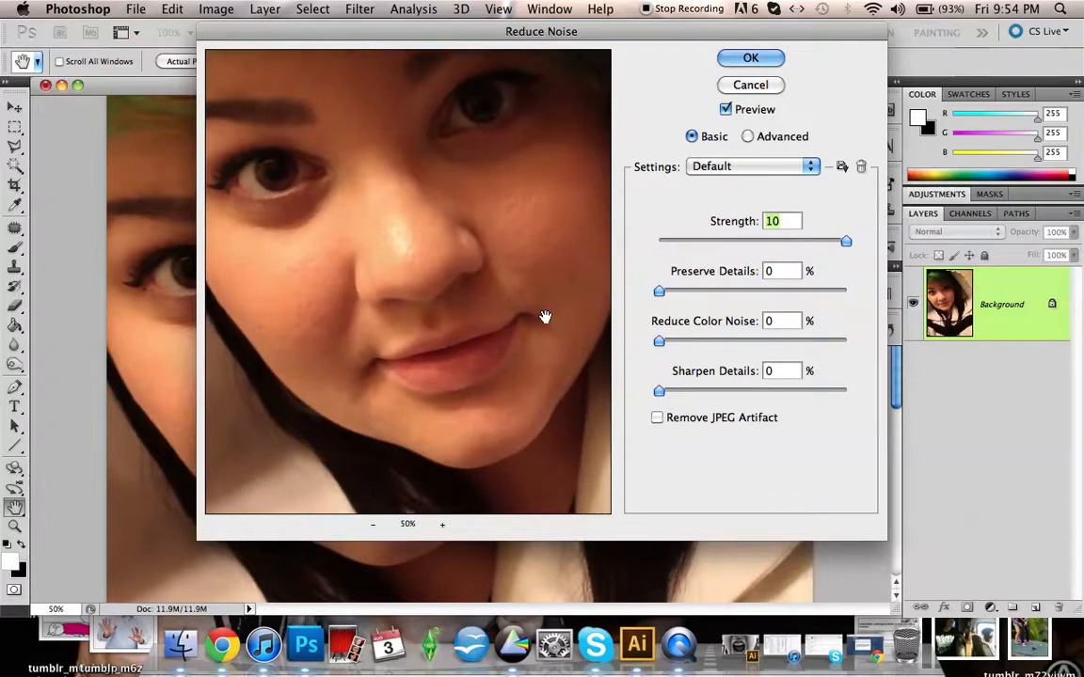
# Inspect the smoothed face in the preview and apply the Reduce Noise filter.
pyautogui.moveTo(465, 279); pyautogui.dragTo(470, 302)
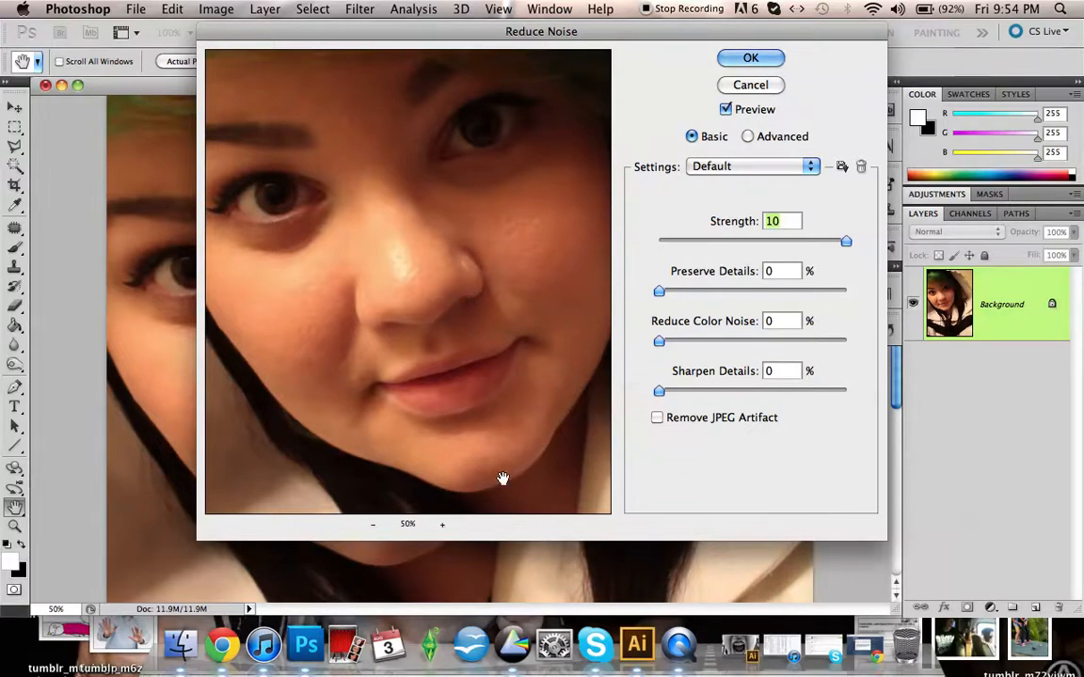
pyautogui.moveTo(552, 472); pyautogui.dragTo(553, 458)
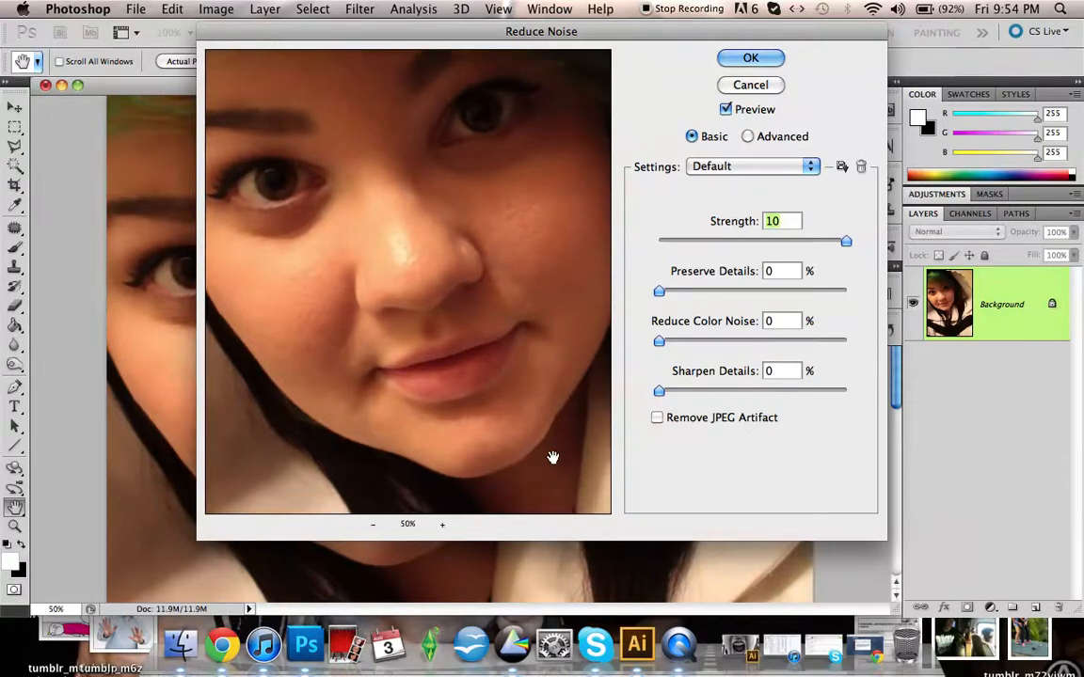
pyautogui.moveTo(562, 314); pyautogui.dragTo(576, 342)
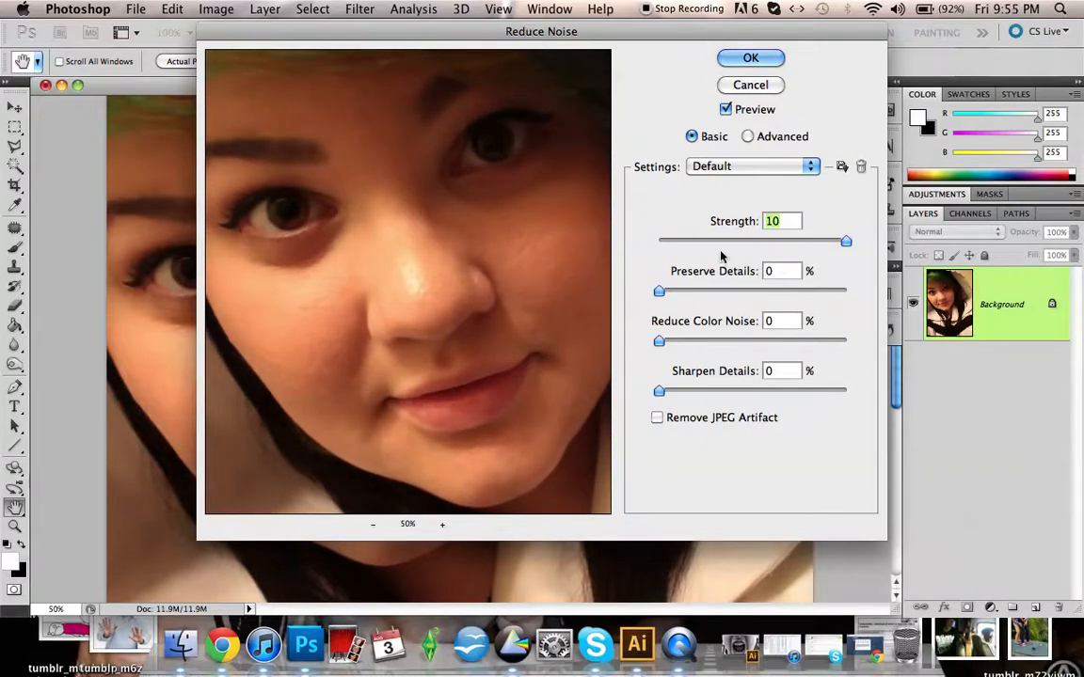
pyautogui.click(739, 59)
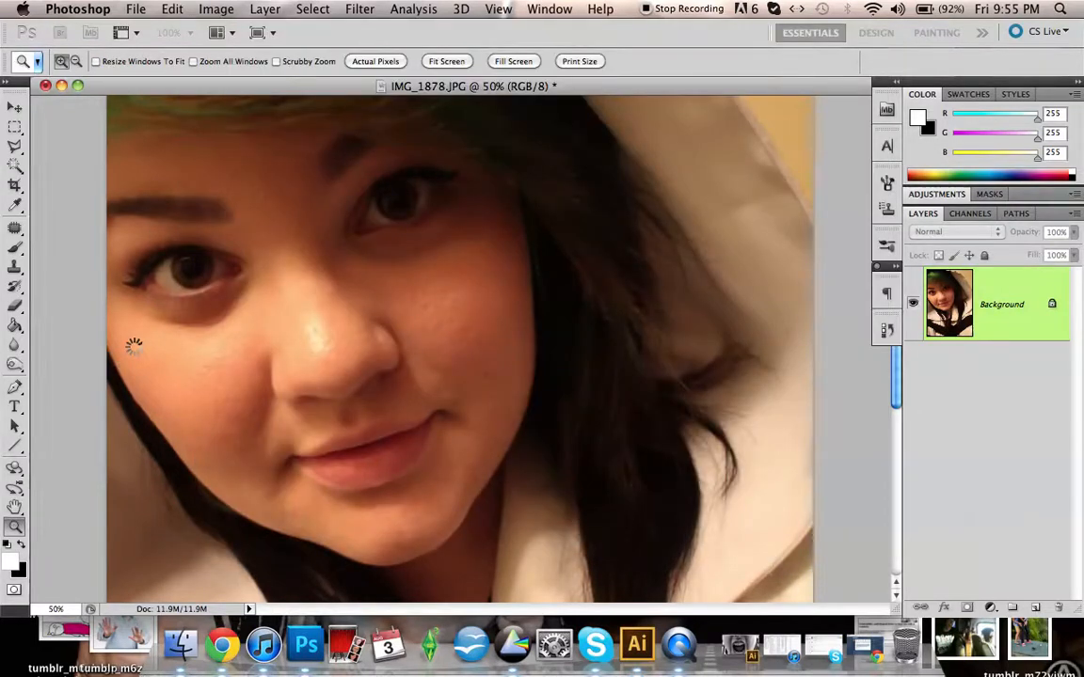
# Outline the left cheek with the Polygonal Lasso, from the inner eye corner under the eye, around the cheek and up beside the nose.
pyautogui.keyDown('alt'); pyautogui.click(447, 266); pyautogui.keyUp('alt')
pyautogui.keyDown('alt'); pyautogui.click(455, 267); pyautogui.keyUp('alt')
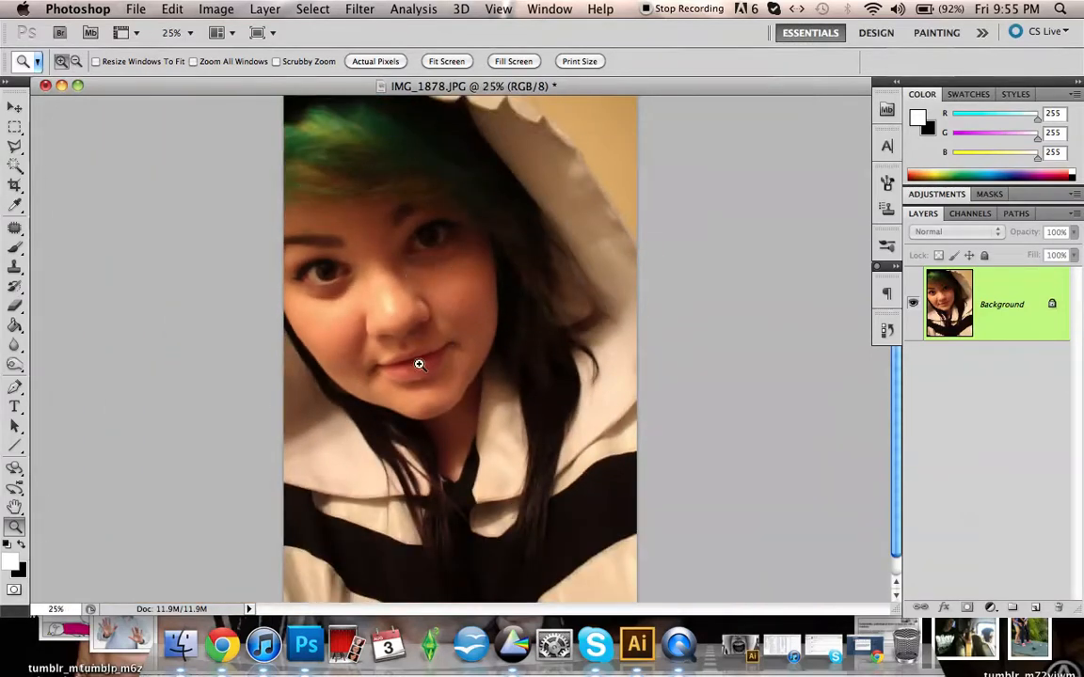
pyautogui.click(382, 321)
pyautogui.click(307, 285)
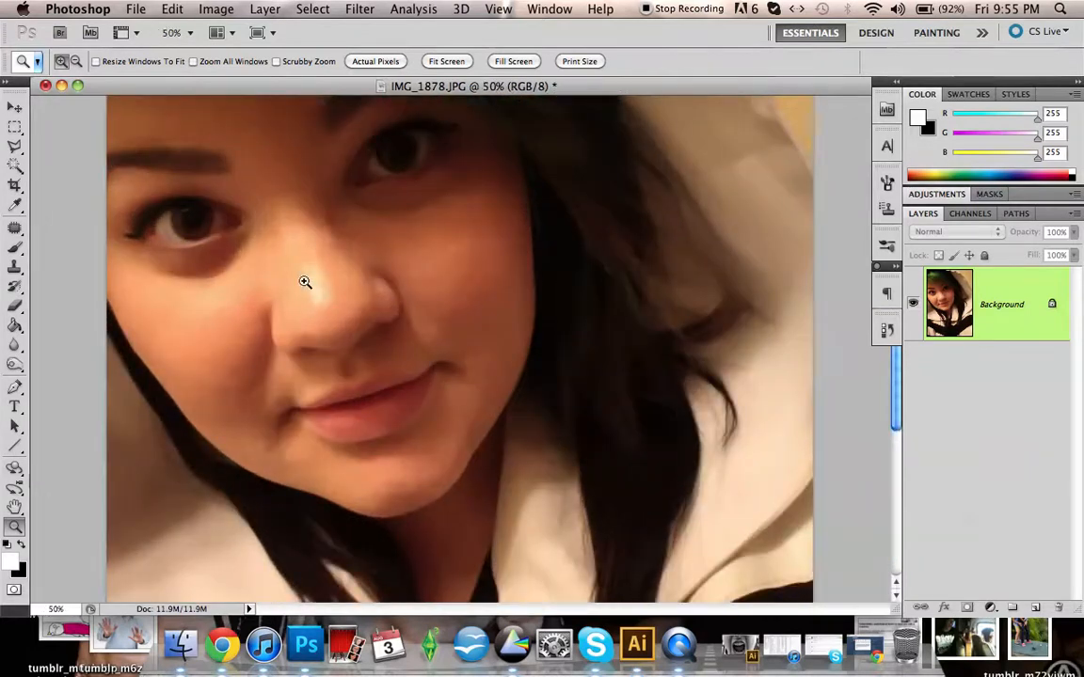
pyautogui.click(14, 230)
pyautogui.click(17, 143)
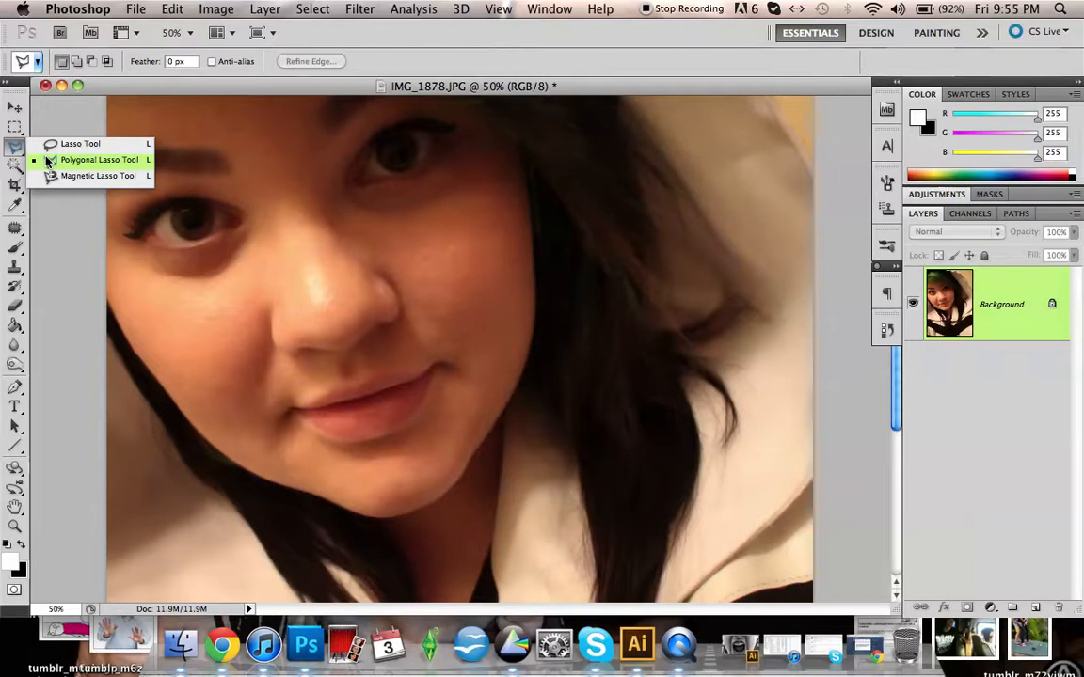
pyautogui.click(47, 162)
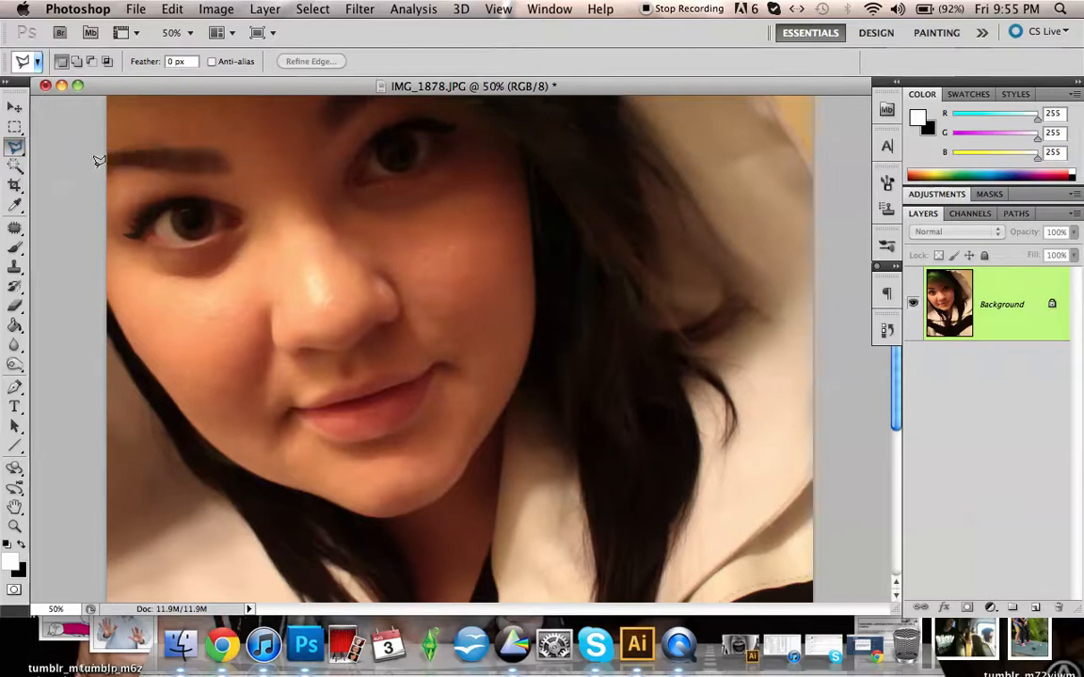
pyautogui.click(250, 242)
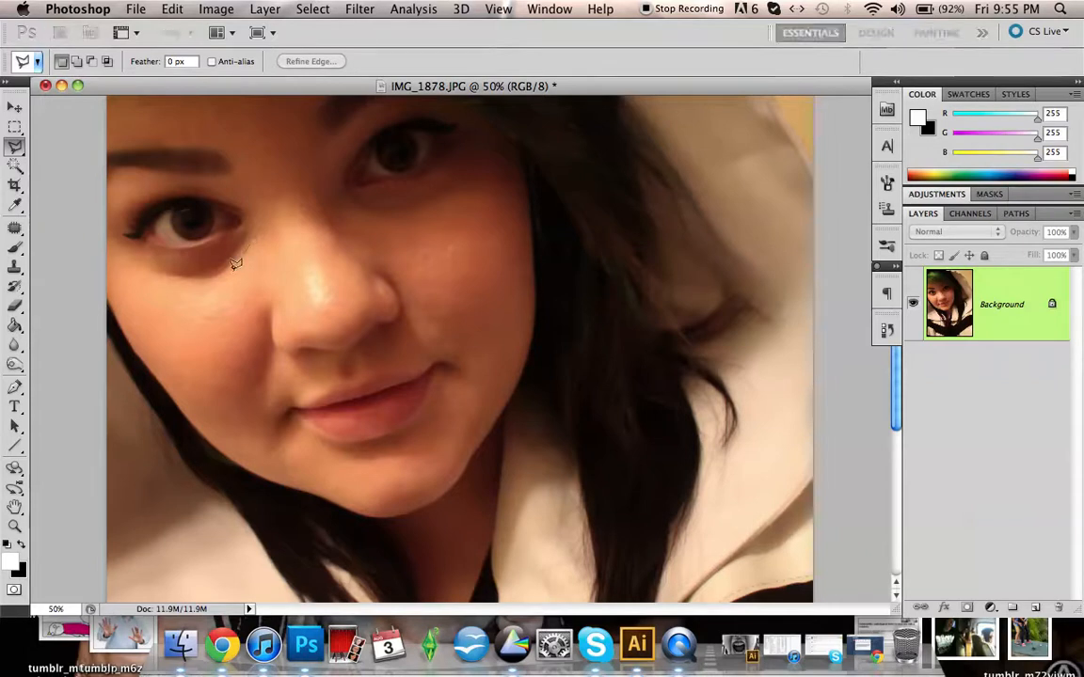
pyautogui.click(229, 276)
pyautogui.click(119, 285)
pyautogui.click(212, 423)
pyautogui.click(275, 289)
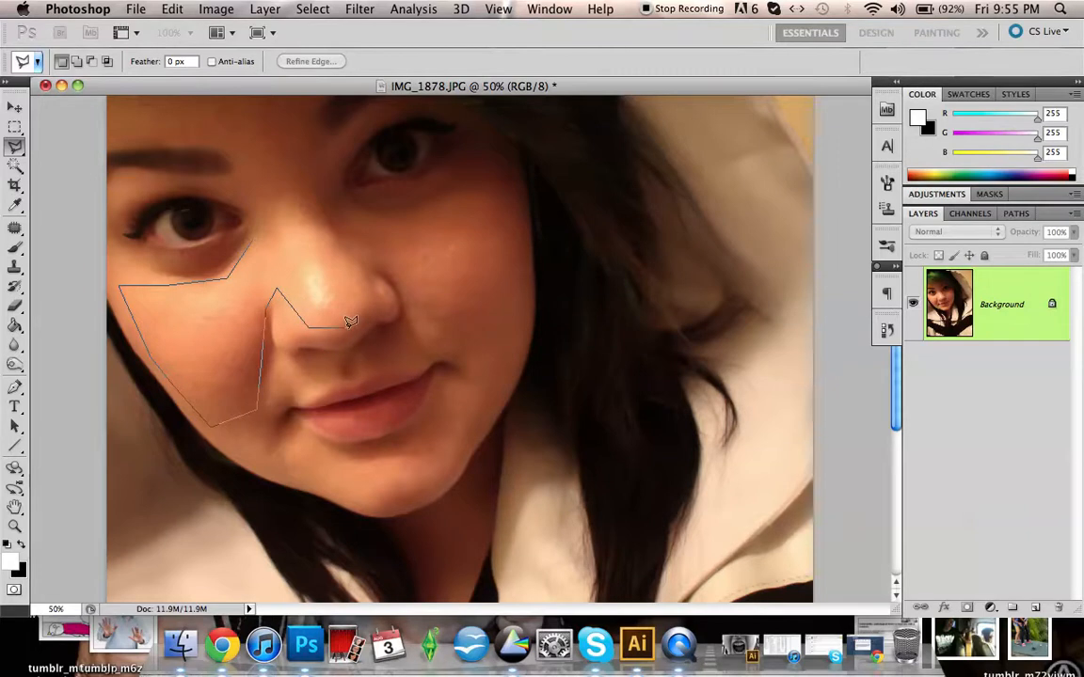
# Extend the lasso outline around the nose, right cheek and forehead, avoiding the eyes and eyebrows, and close it at its starting point.
pyautogui.click(367, 283)
pyautogui.click(343, 214)
pyautogui.click(321, 172)
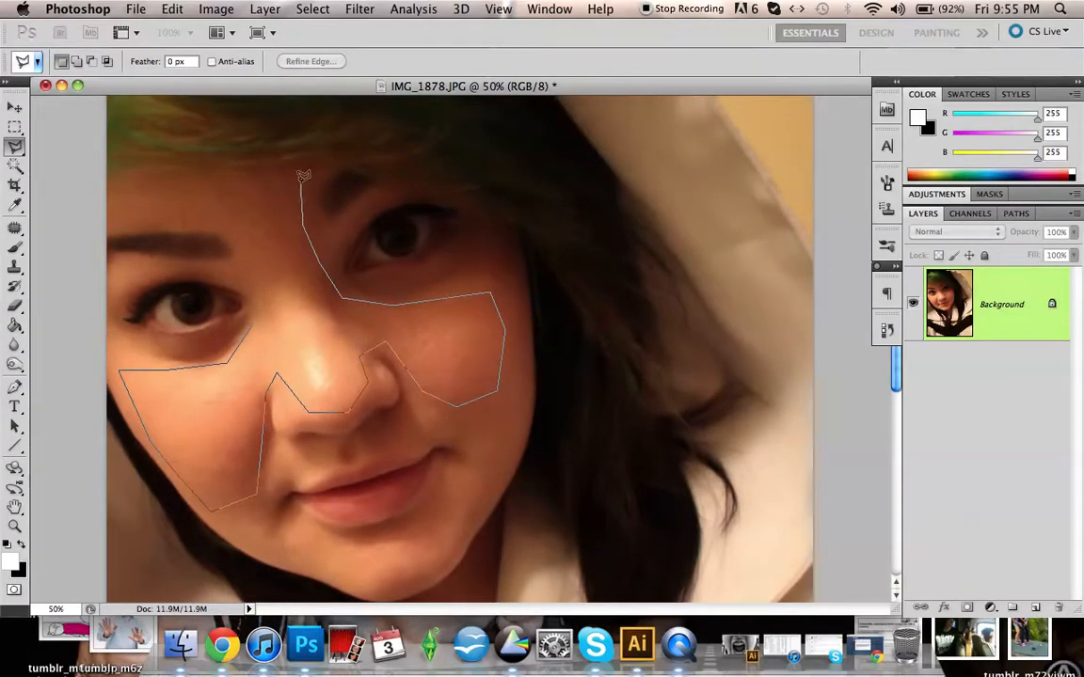
pyautogui.click(308, 175)
pyautogui.click(129, 221)
pyautogui.click(229, 222)
pyautogui.click(251, 243)
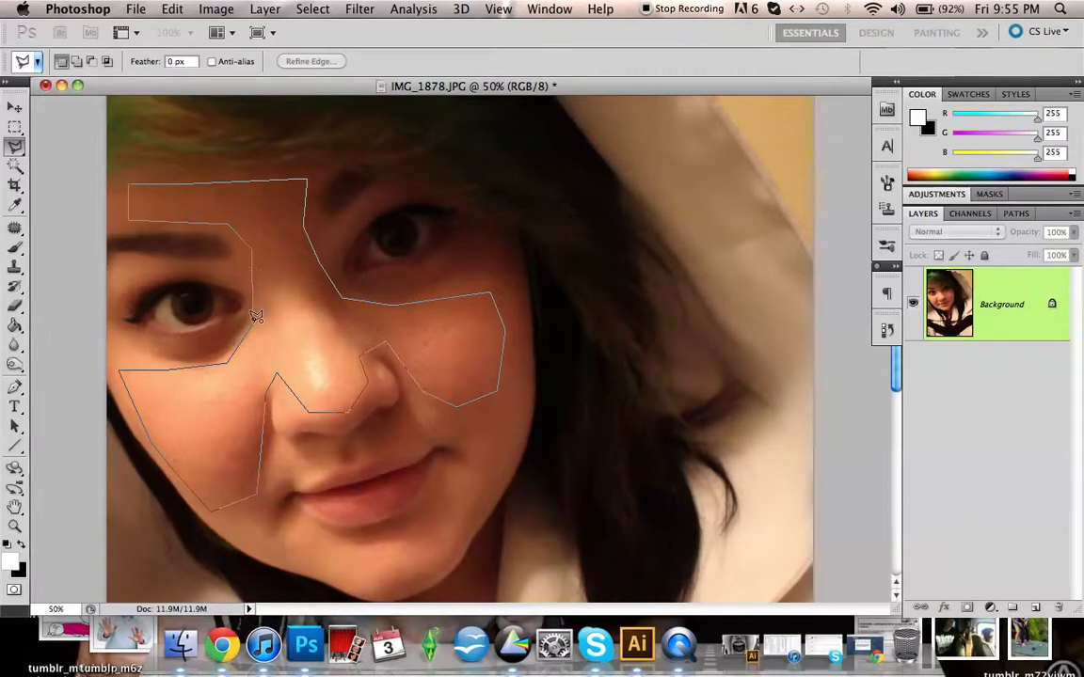
pyautogui.click(252, 324)
# Copy the selected facial skin and paste it onto a new layer, toggling the Background layer's visibility to check it.
pyautogui.press('super+c')
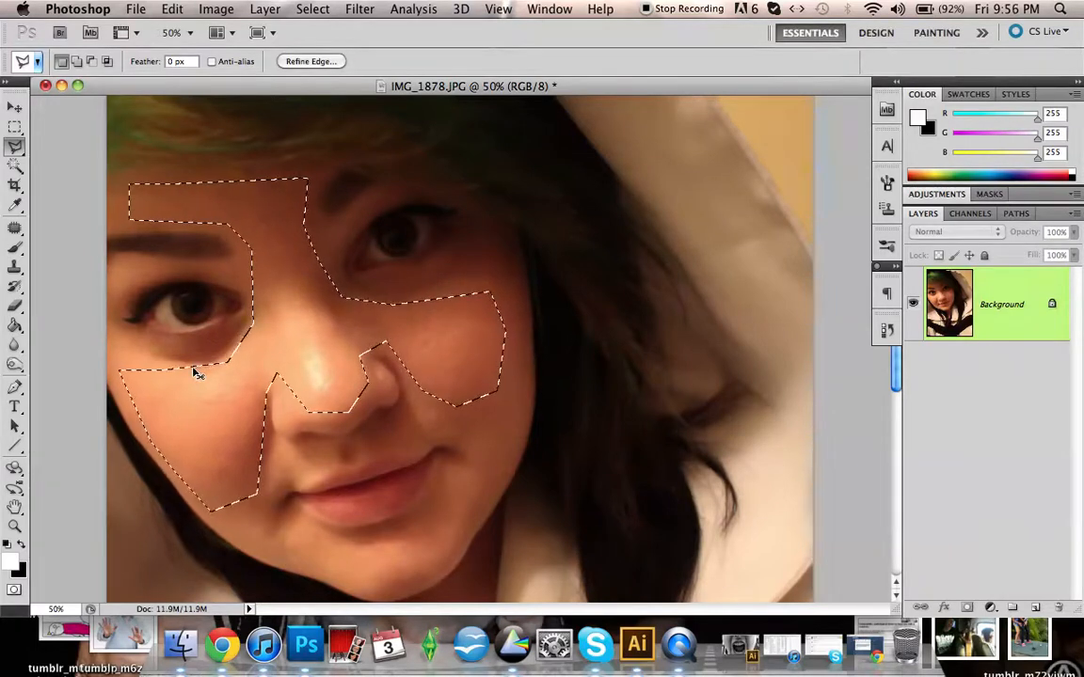
pyautogui.press('super+v')
pyautogui.click(913, 378)
pyautogui.click(912, 377)
# Apply a Gaussian Blur with a radius of 5 pixels to the copied facial skin layer, checking the cheek in the preview.
pyautogui.click(363, 9)
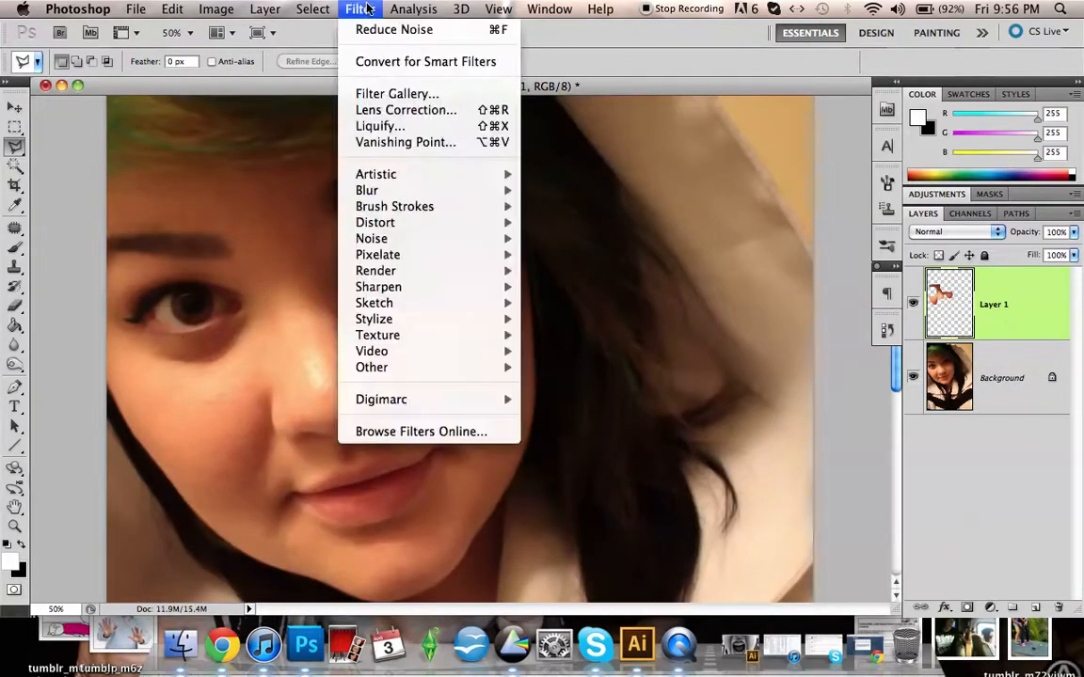
pyautogui.moveTo(367, 191)
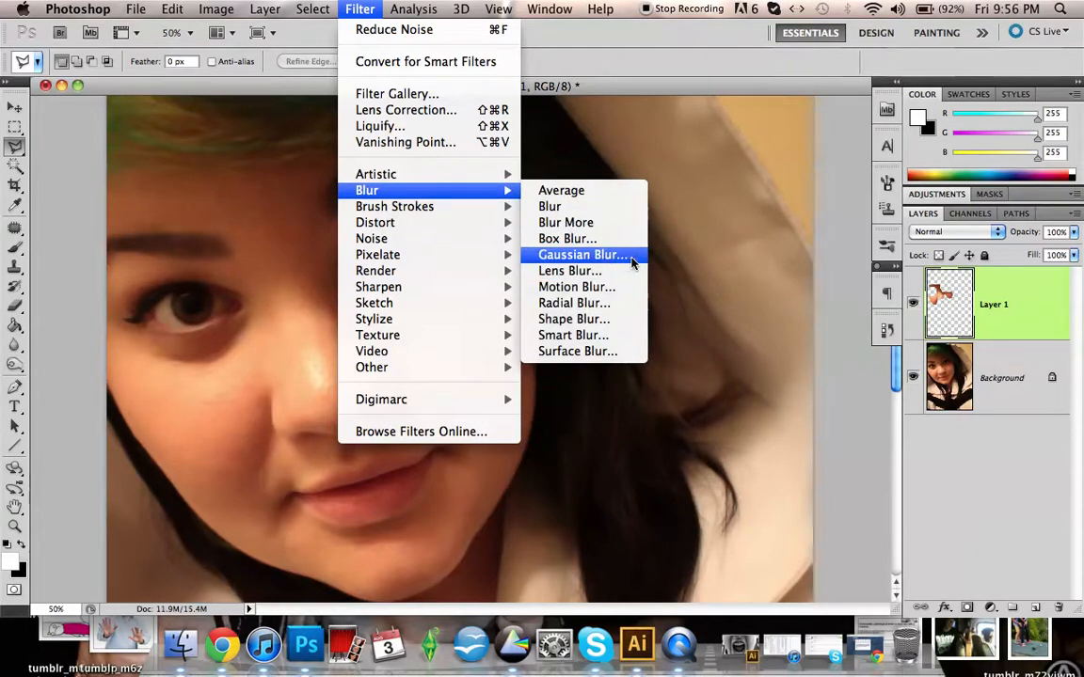
pyautogui.click(631, 263)
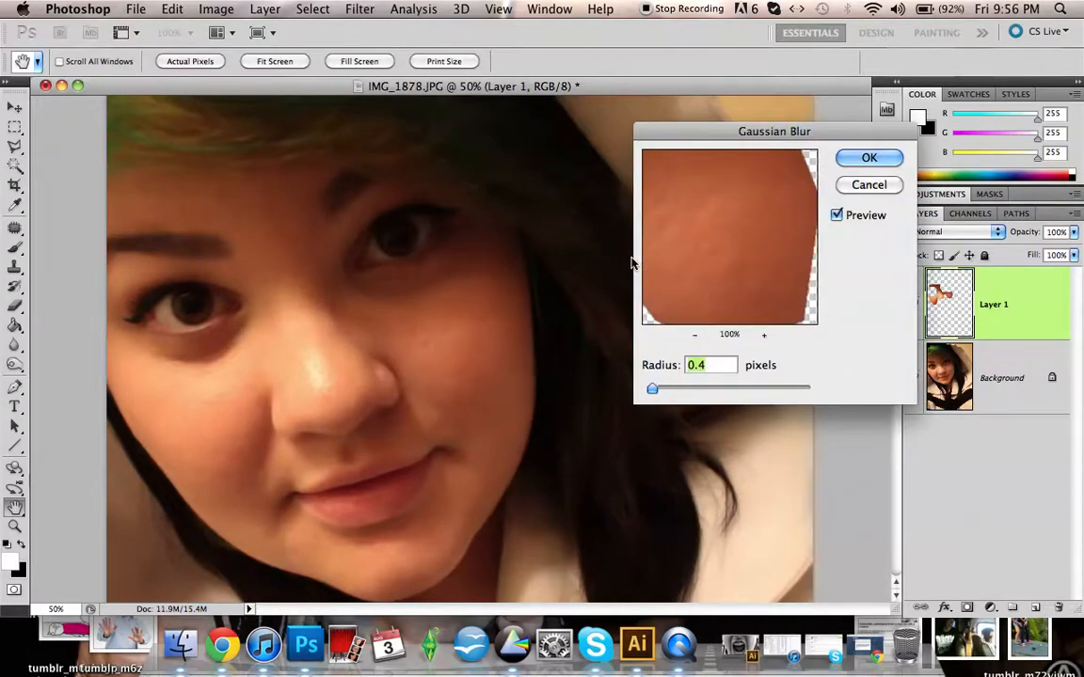
pyautogui.click(695, 335)
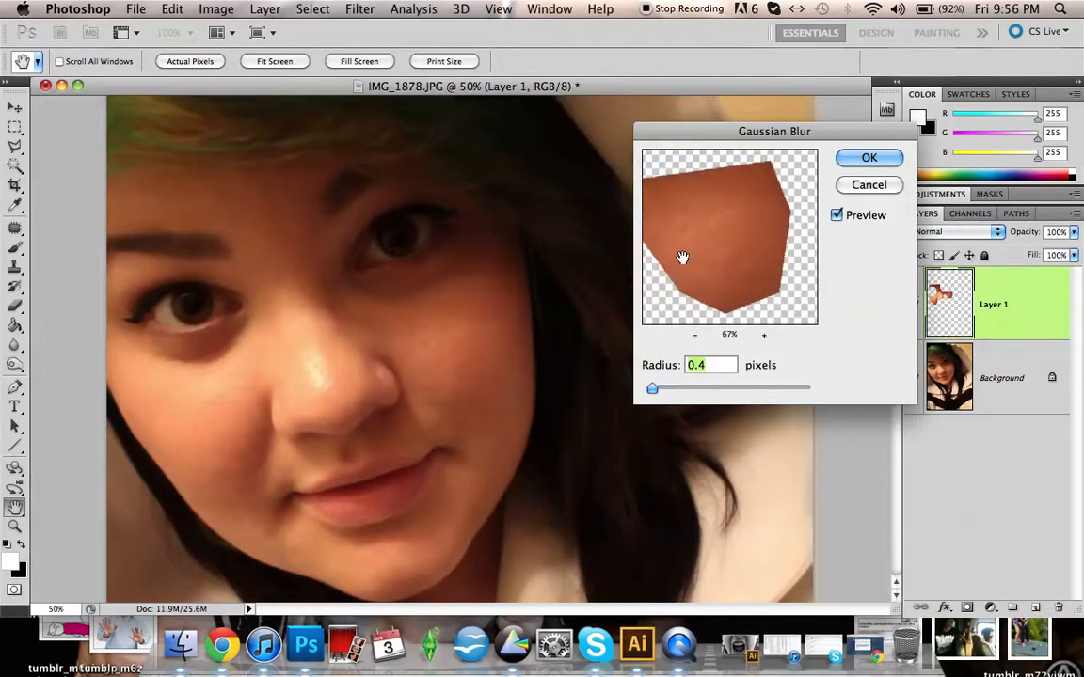
pyautogui.moveTo(683, 257); pyautogui.dragTo(694, 257)
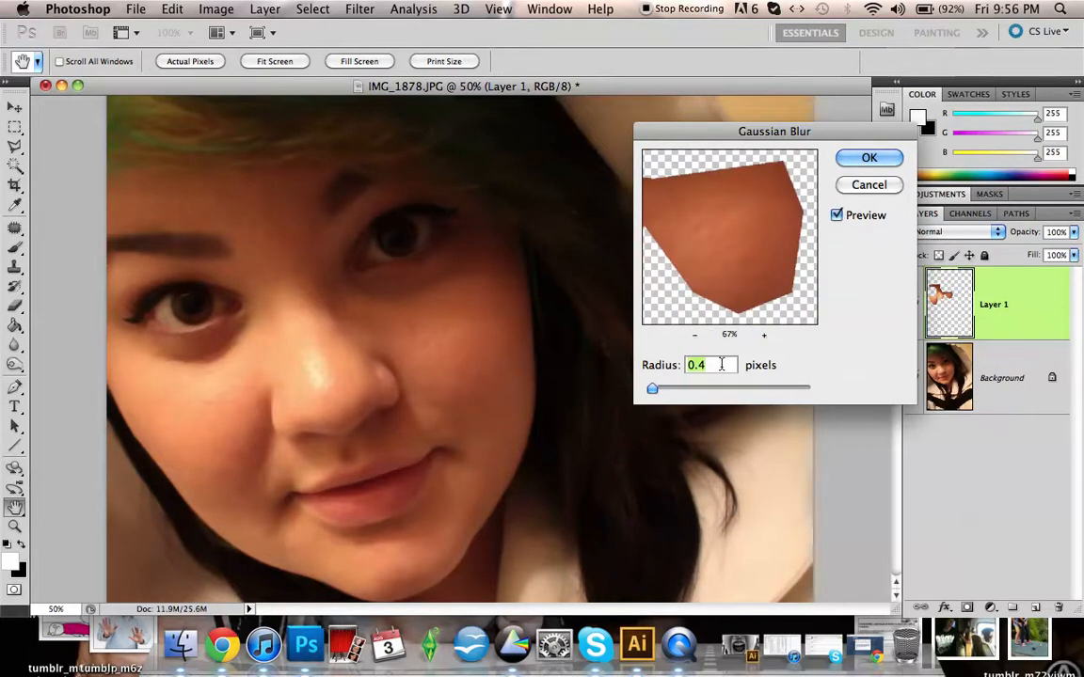
pyautogui.write('3')
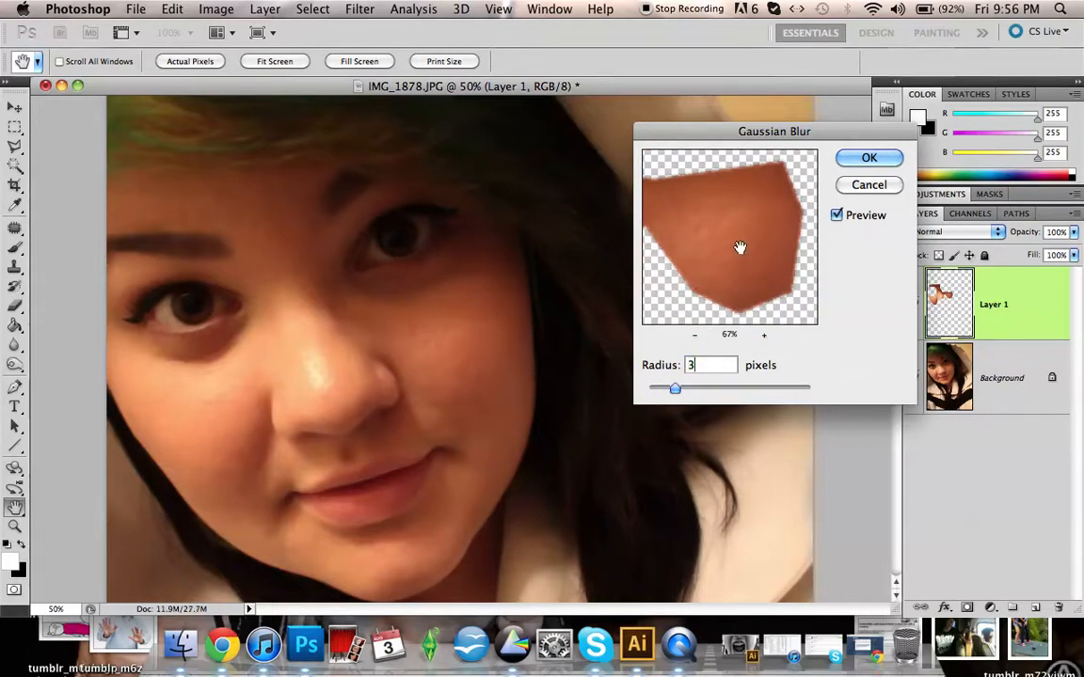
pyautogui.moveTo(738, 245); pyautogui.dragTo(786, 250)
pyautogui.write('4')
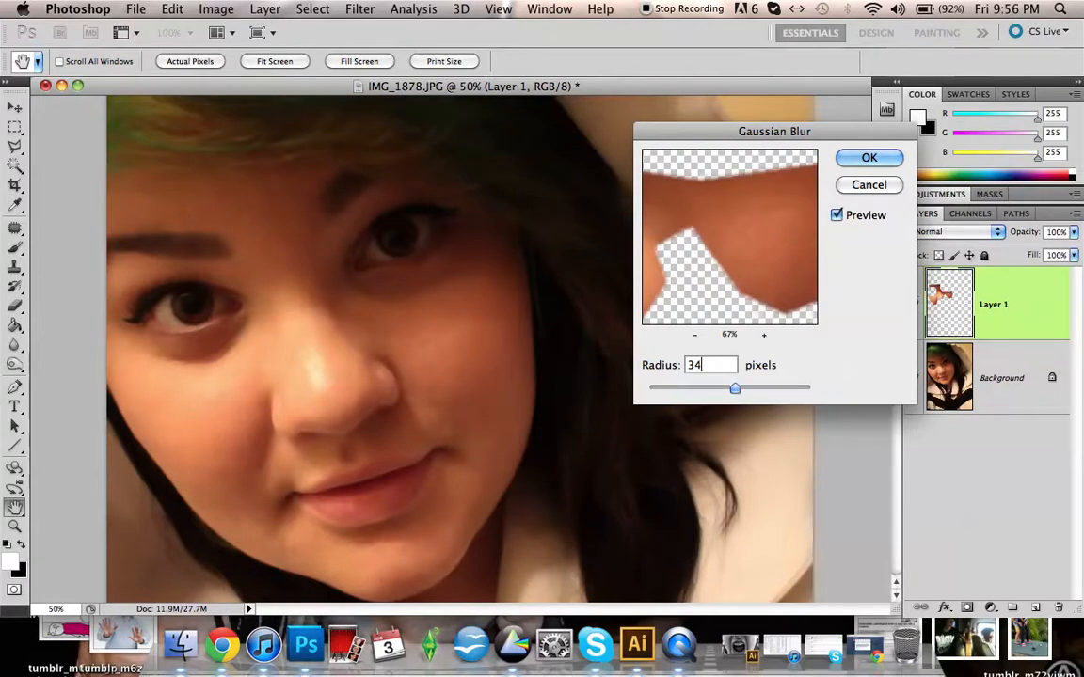
pyautogui.press('BackSpace')
pyautogui.press('BackSpace')
pyautogui.write('5')
pyautogui.moveTo(776, 234); pyautogui.dragTo(791, 254)
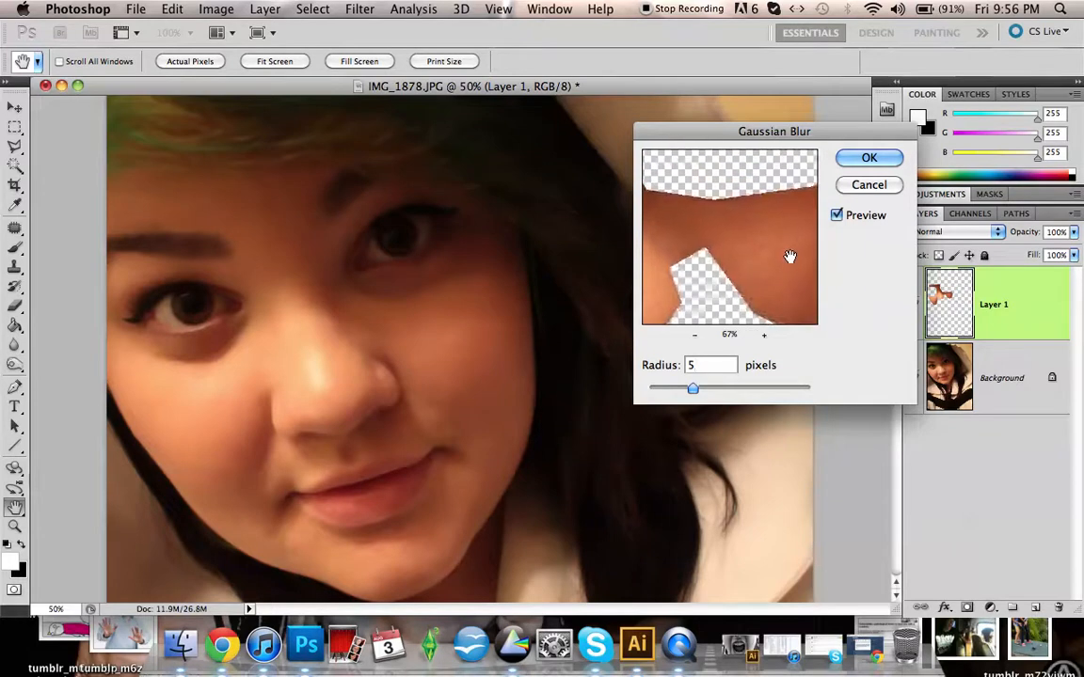
pyautogui.click(869, 158)
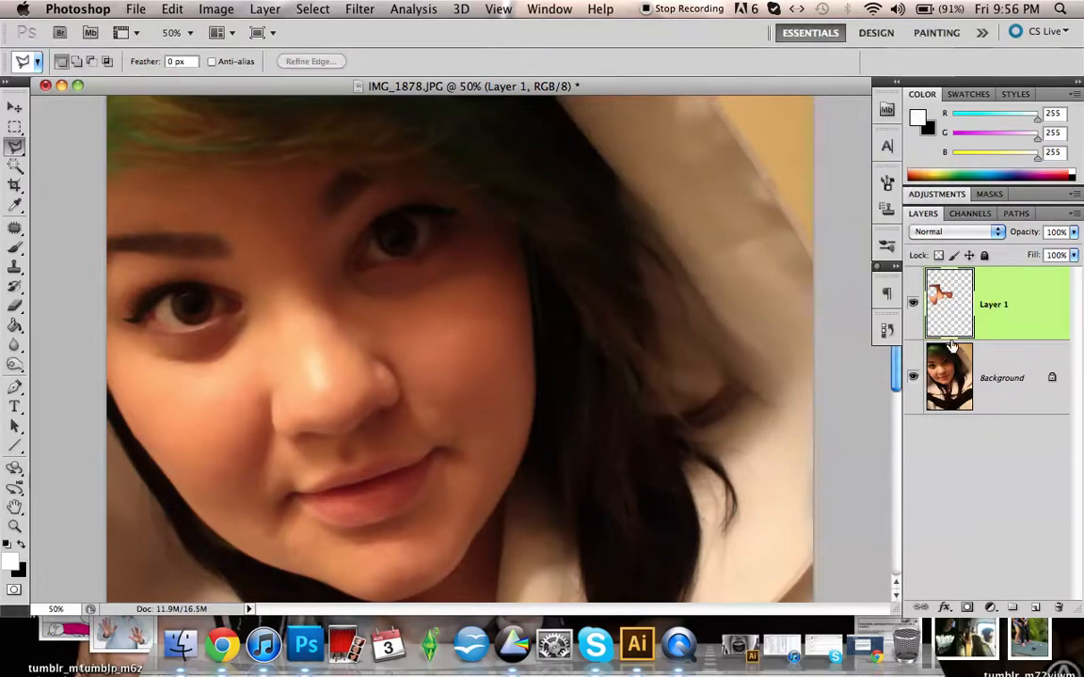
# Toggle the visibility of the Background and the blurred skin layer to compare the softened face with the original.
pyautogui.click(912, 377)
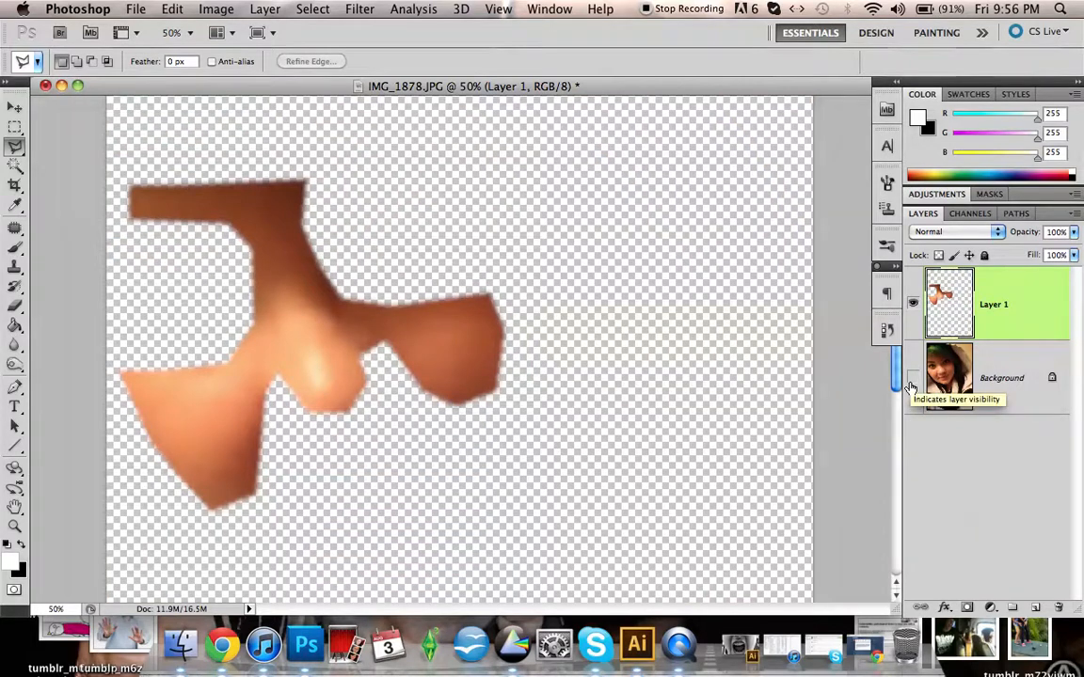
pyautogui.click(912, 378)
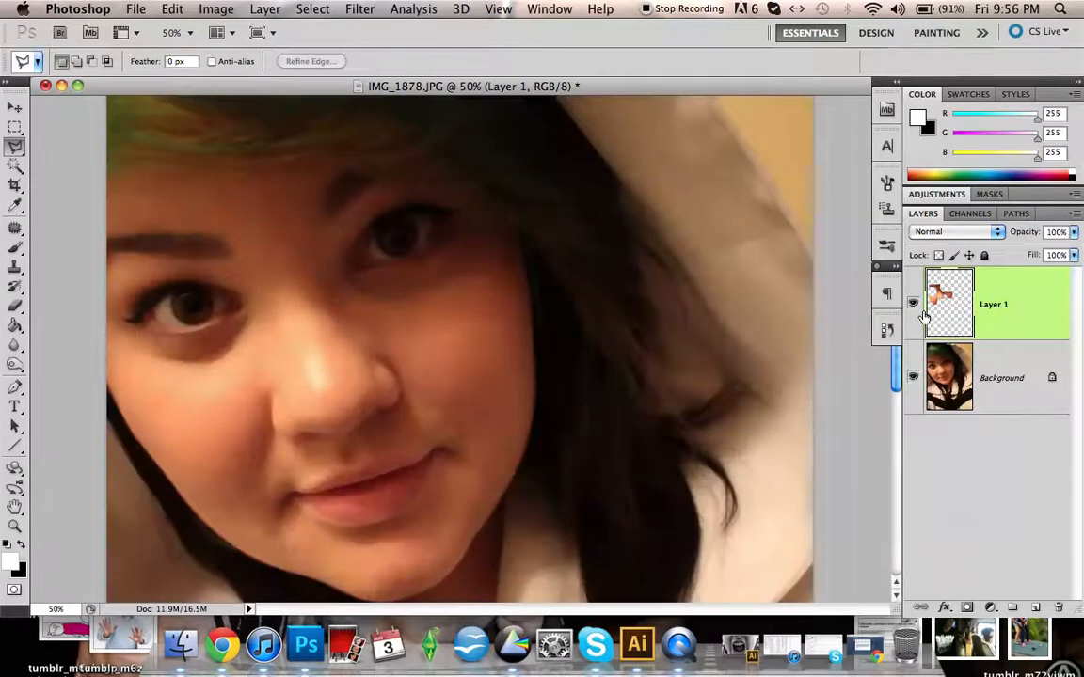
pyautogui.click(912, 305)
pyautogui.click(912, 305)
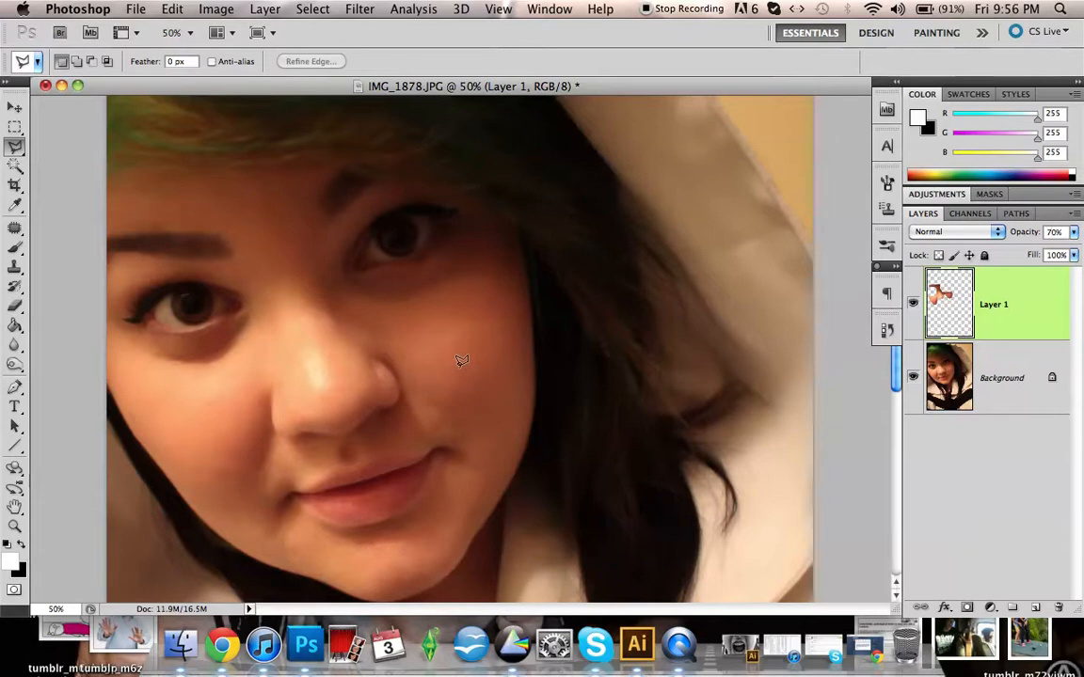
# Set the blurred skin layer's opacity to 70% and merge it into the Background.
pyautogui.press('Return')
pyautogui.rightClick(1001, 326)
pyautogui.click(898, 584)
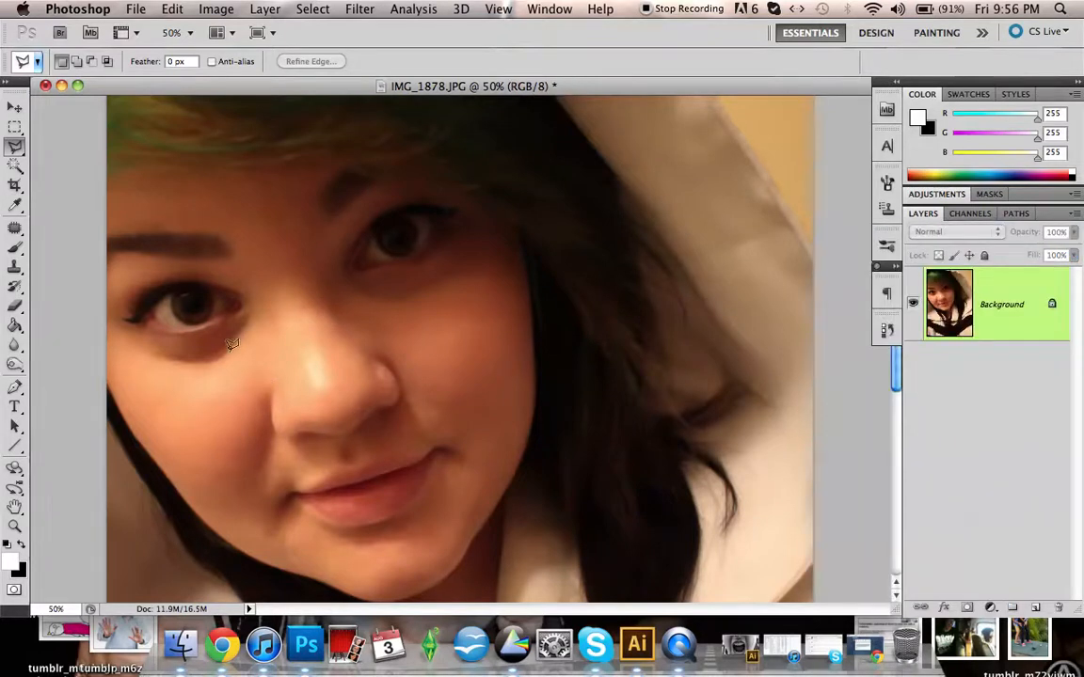
# Set up the Blur Tool with a 93 px brush for softening the facial skin.
pyautogui.click(14, 347)
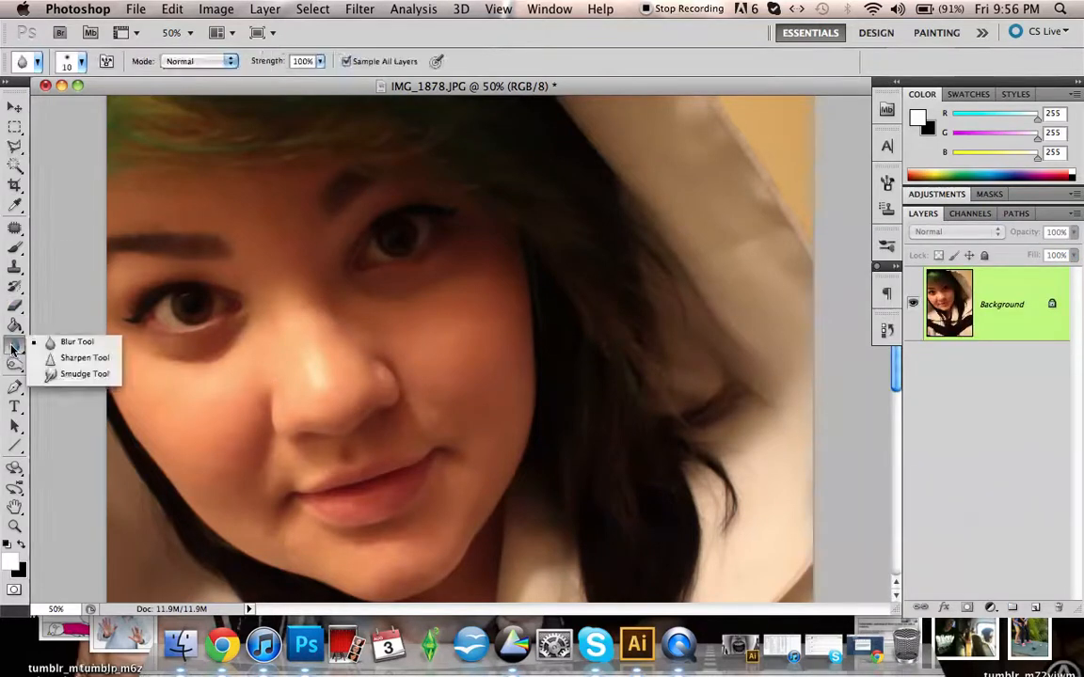
pyautogui.click(46, 344)
pyautogui.click(81, 61)
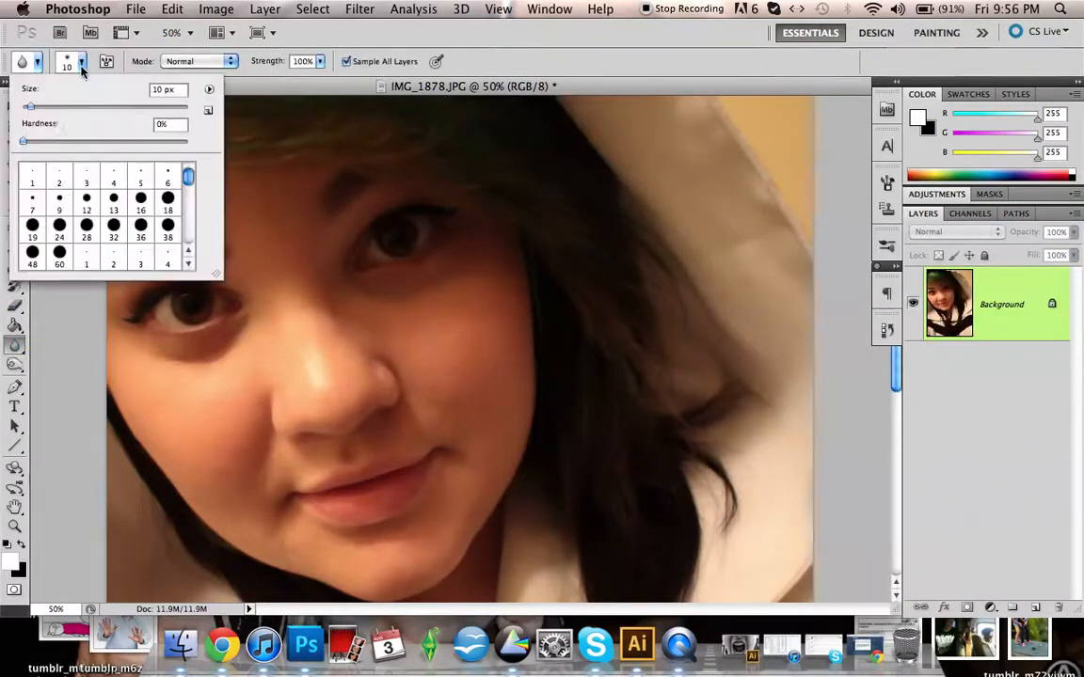
pyautogui.moveTo(55, 112); pyautogui.dragTo(76, 111)
pyautogui.click(107, 105)
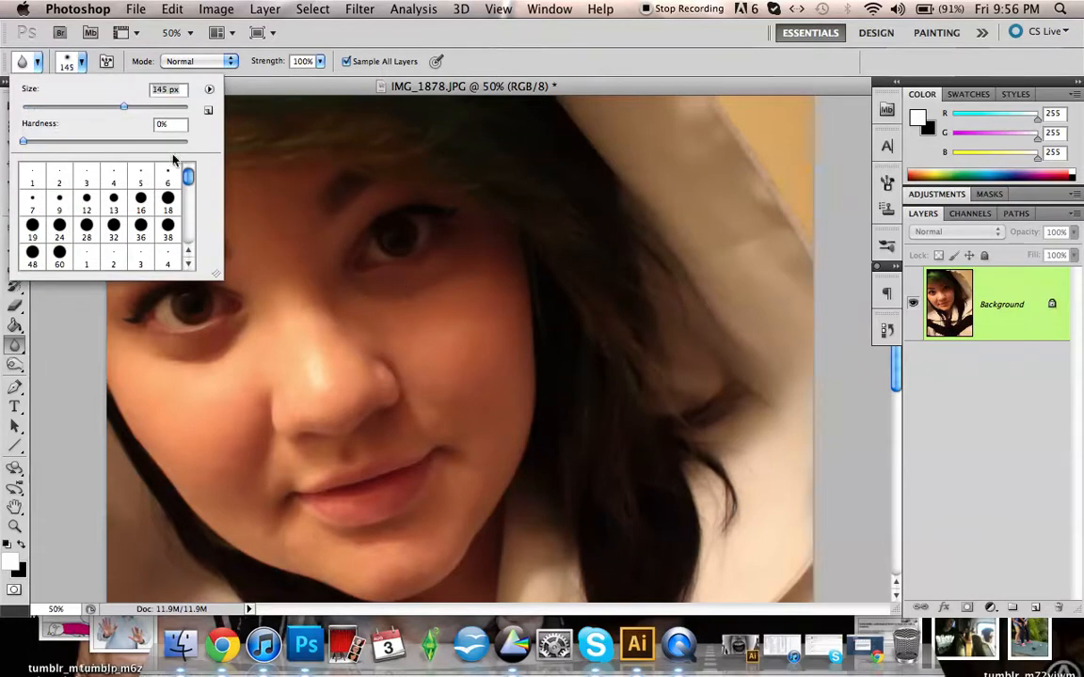
pyautogui.moveTo(102, 109); pyautogui.dragTo(98, 107)
pyautogui.click(311, 249)
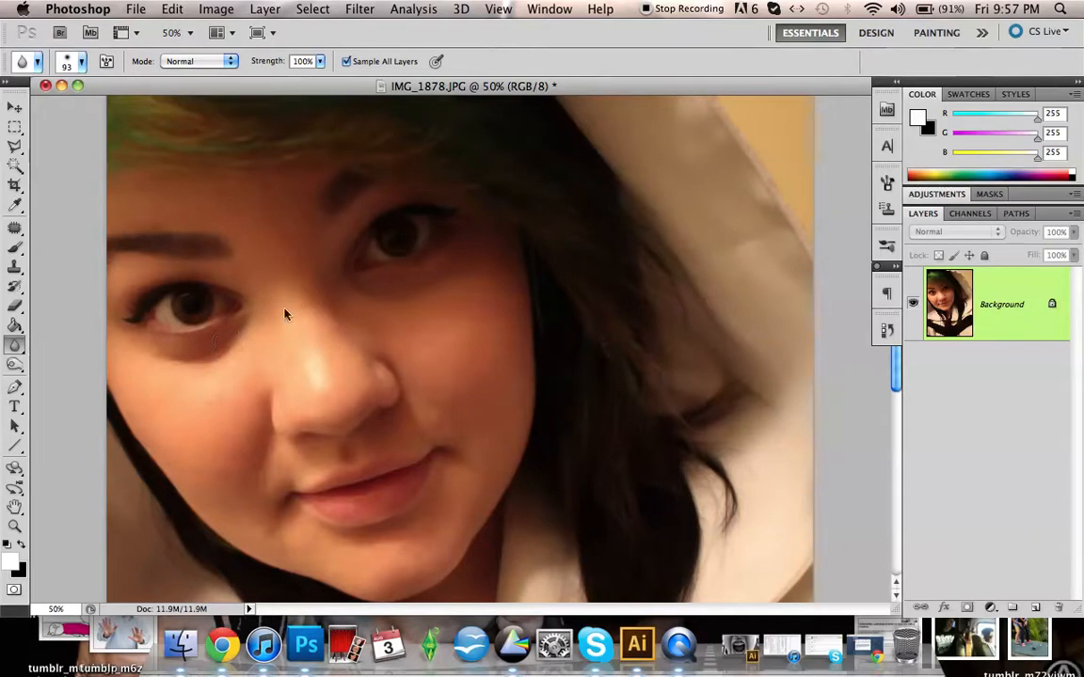
# Adjust the whole portrait's Brightness/Contrast, setting brightness to 35 and contrast to 11.
pyautogui.scroll(-5, 459, 271)
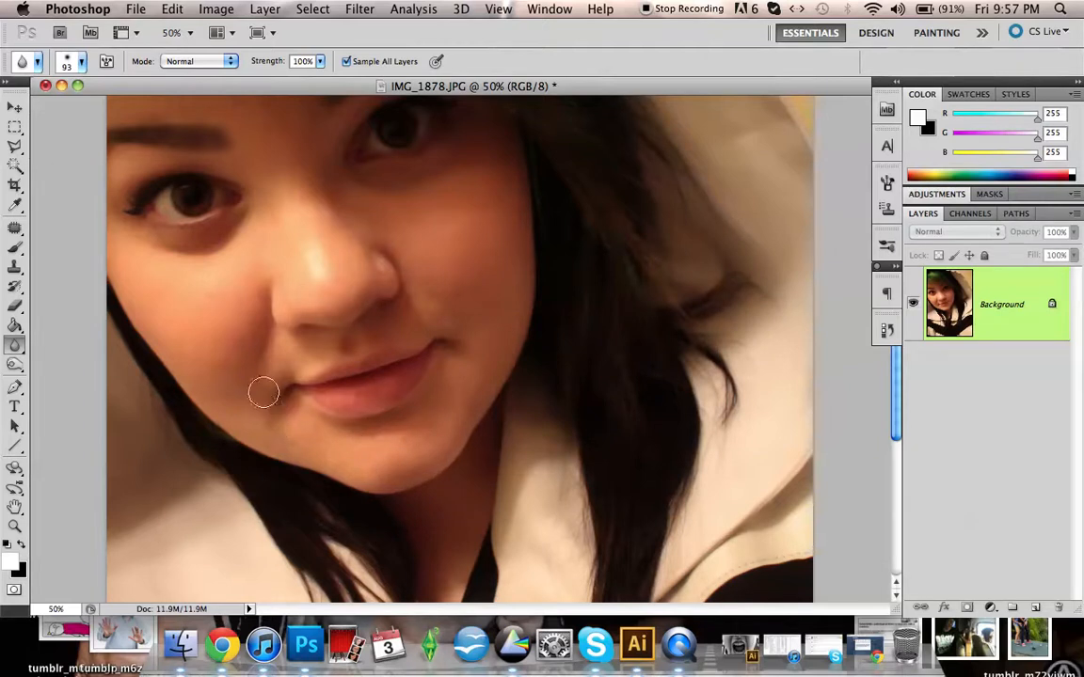
pyautogui.click(14, 525)
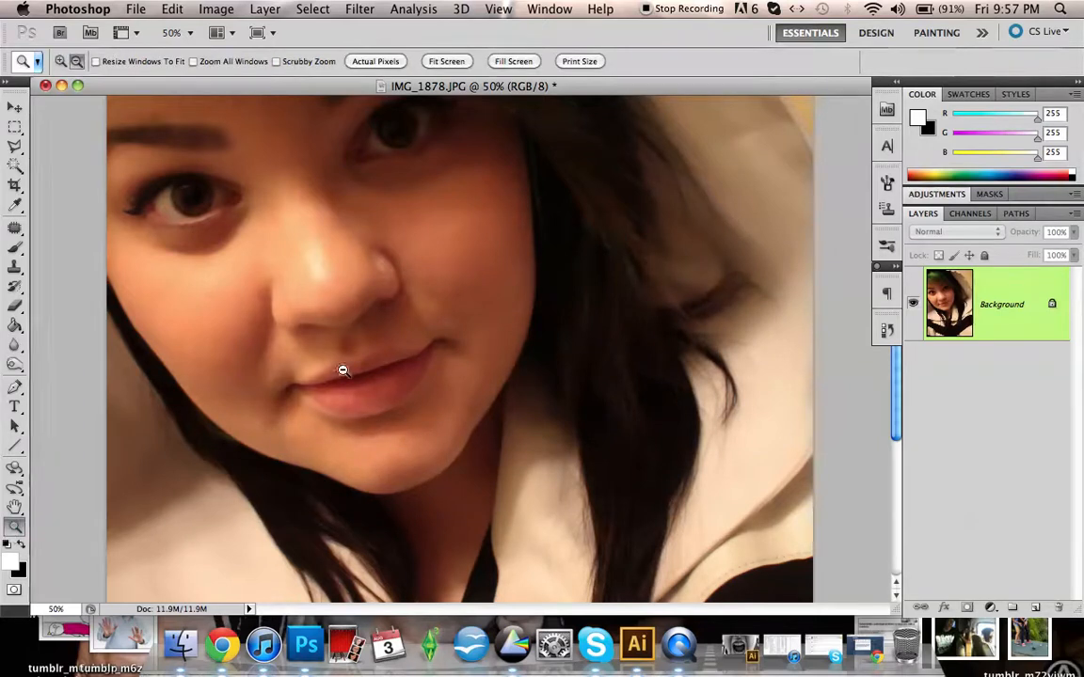
pyautogui.keyDown('alt'); pyautogui.click(310, 336); pyautogui.keyUp('alt')
pyautogui.keyDown('alt'); pyautogui.click(434, 258); pyautogui.keyUp('alt')
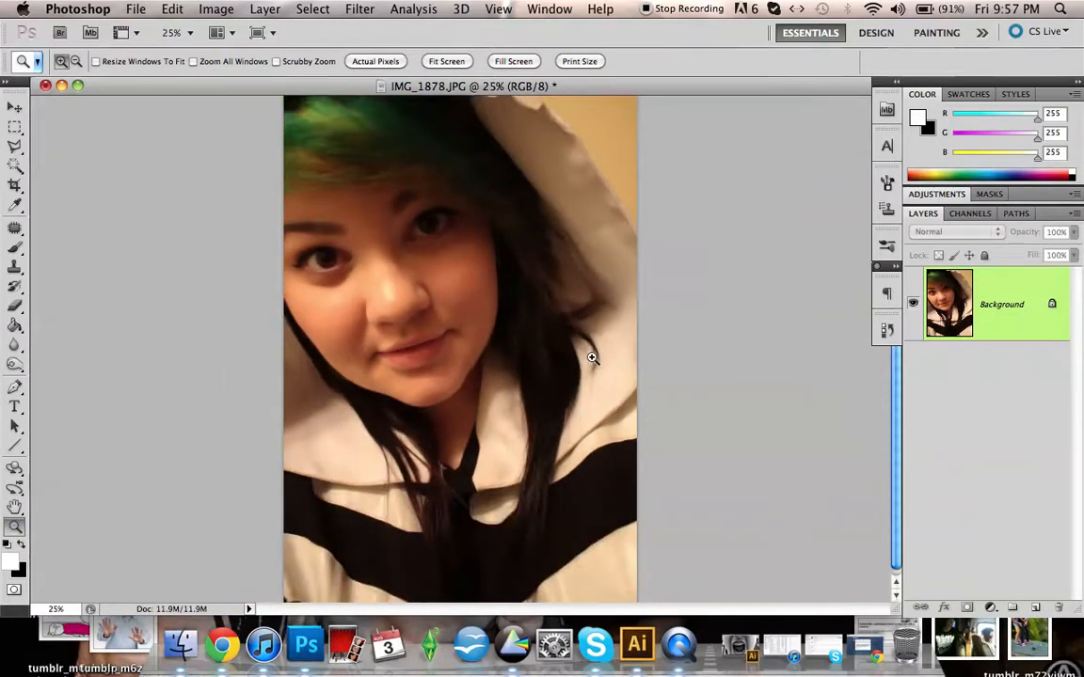
pyautogui.click(459, 334)
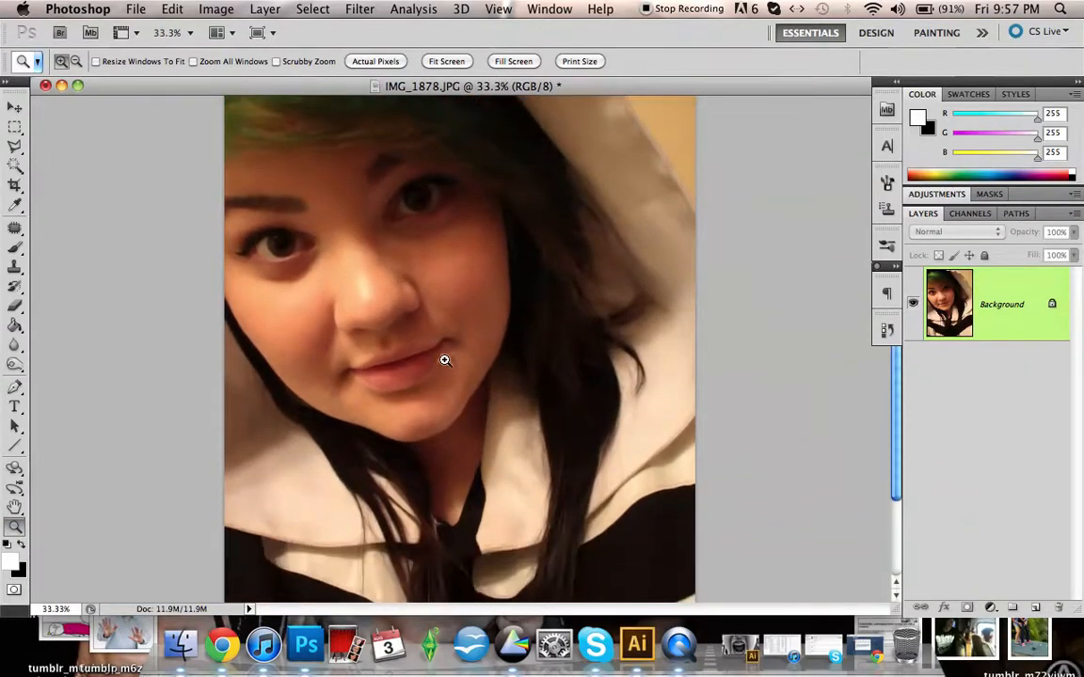
pyautogui.click(216, 10)
pyautogui.moveTo(265, 56)
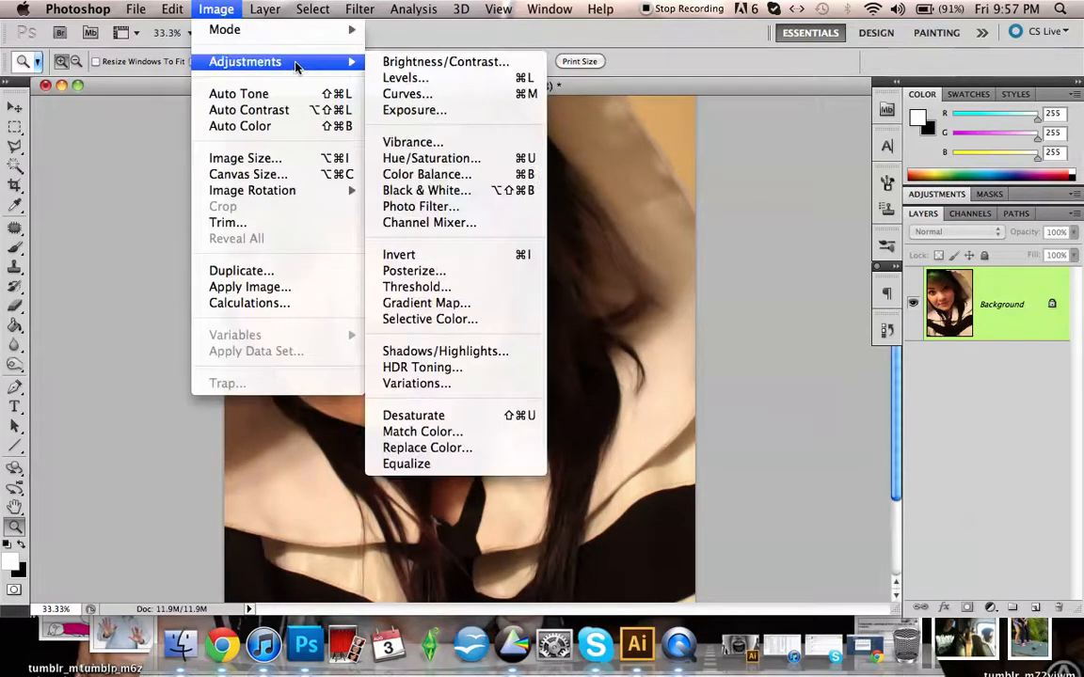
pyautogui.click(414, 63)
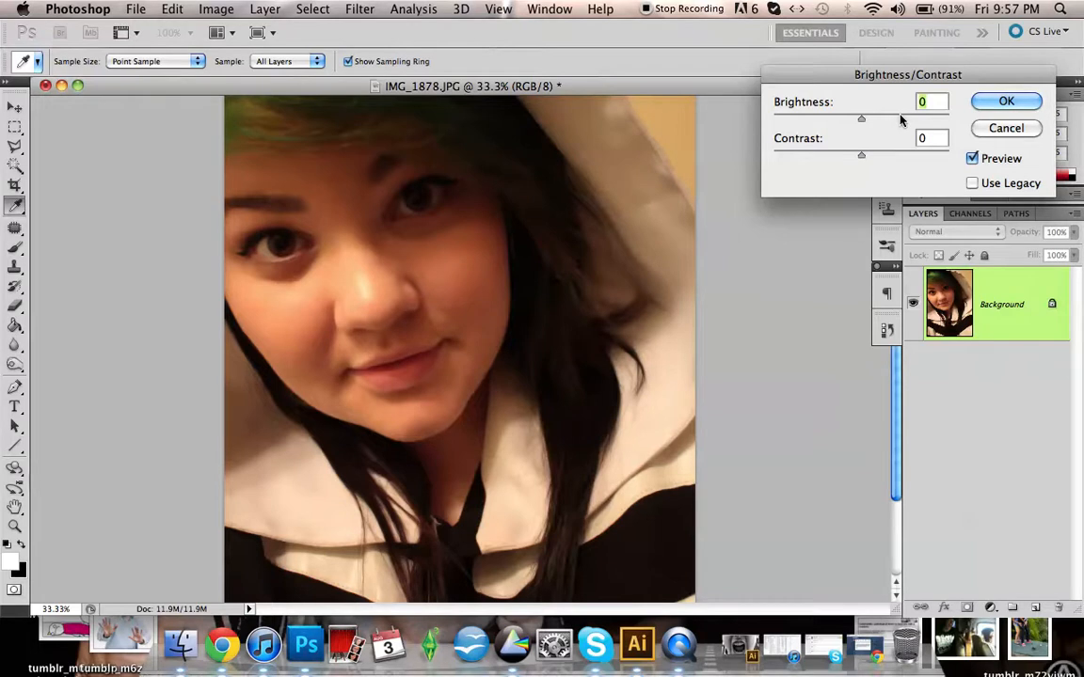
pyautogui.moveTo(860, 118); pyautogui.dragTo(884, 122)
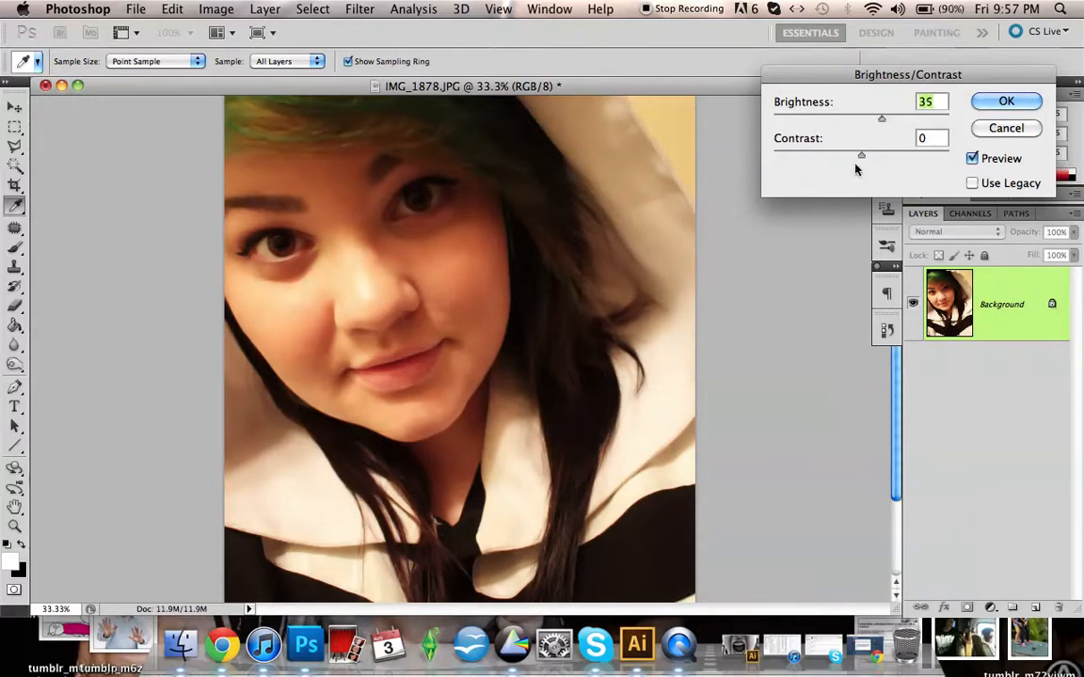
pyautogui.moveTo(860, 156)
pyautogui.mouseDown()
pyautogui.moveTo(800, 158)
pyautogui.moveTo(873, 156)
pyautogui.mouseUp()
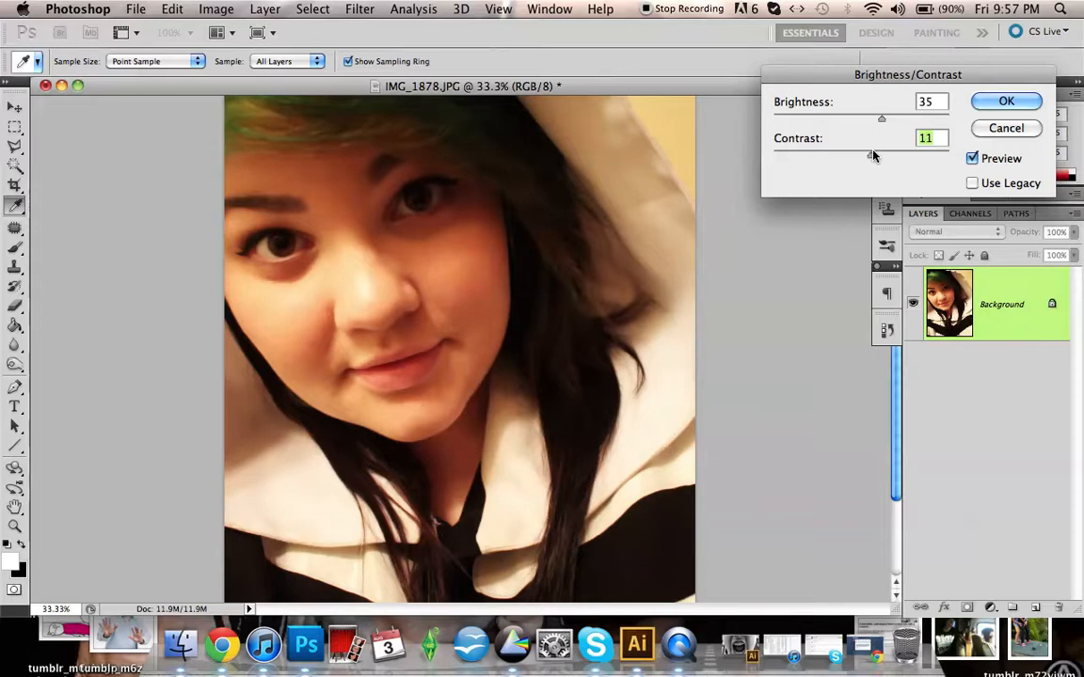
pyautogui.click(1003, 101)
pyautogui.press('z')
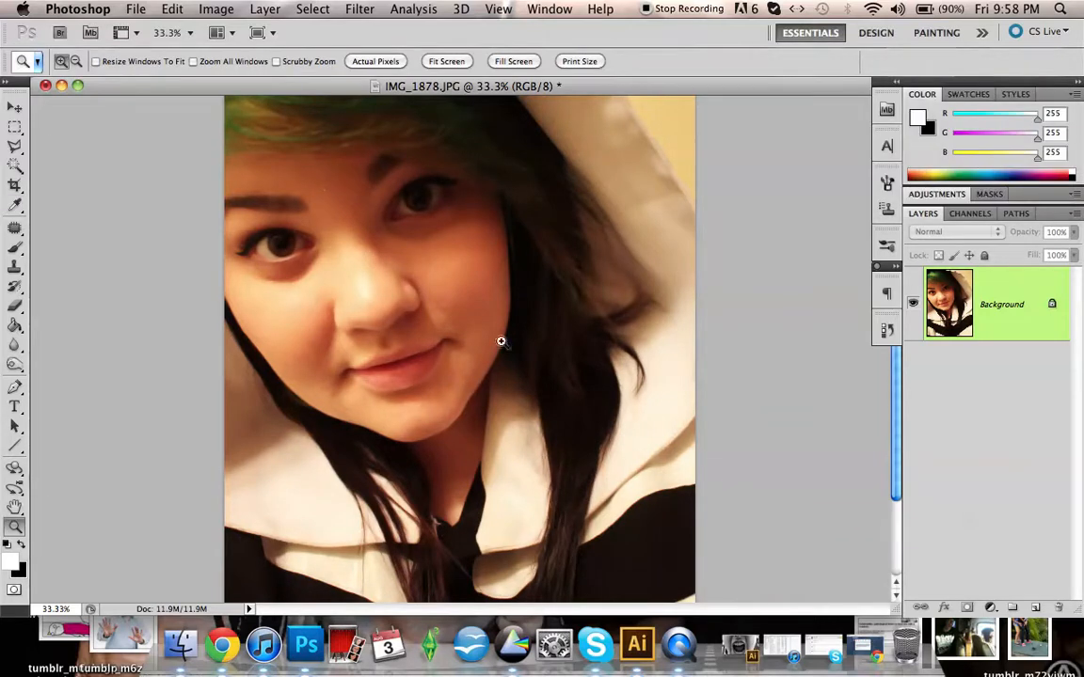
pyautogui.click(215, 10)
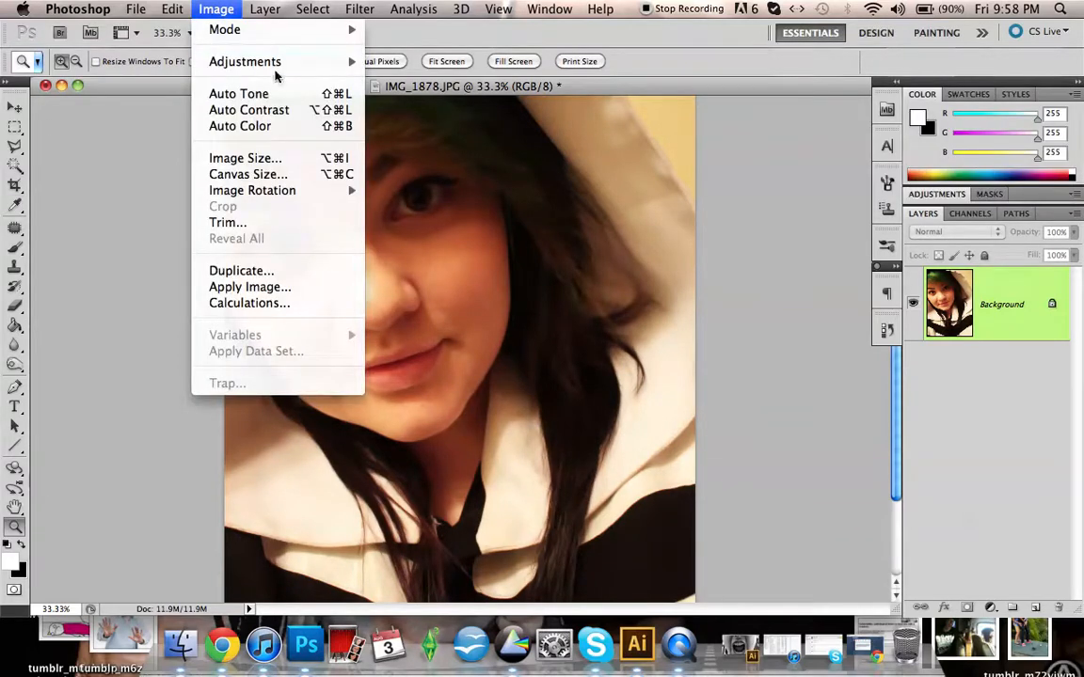
pyautogui.moveTo(279, 62)
pyautogui.click(431, 158)
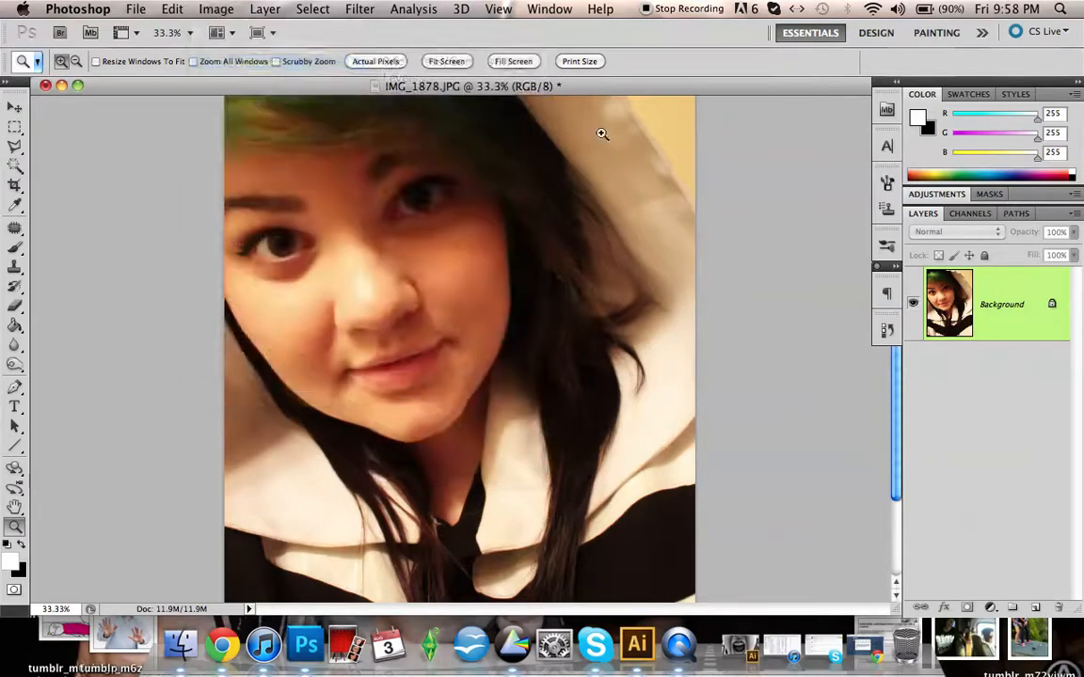
pyautogui.click(791, 247)
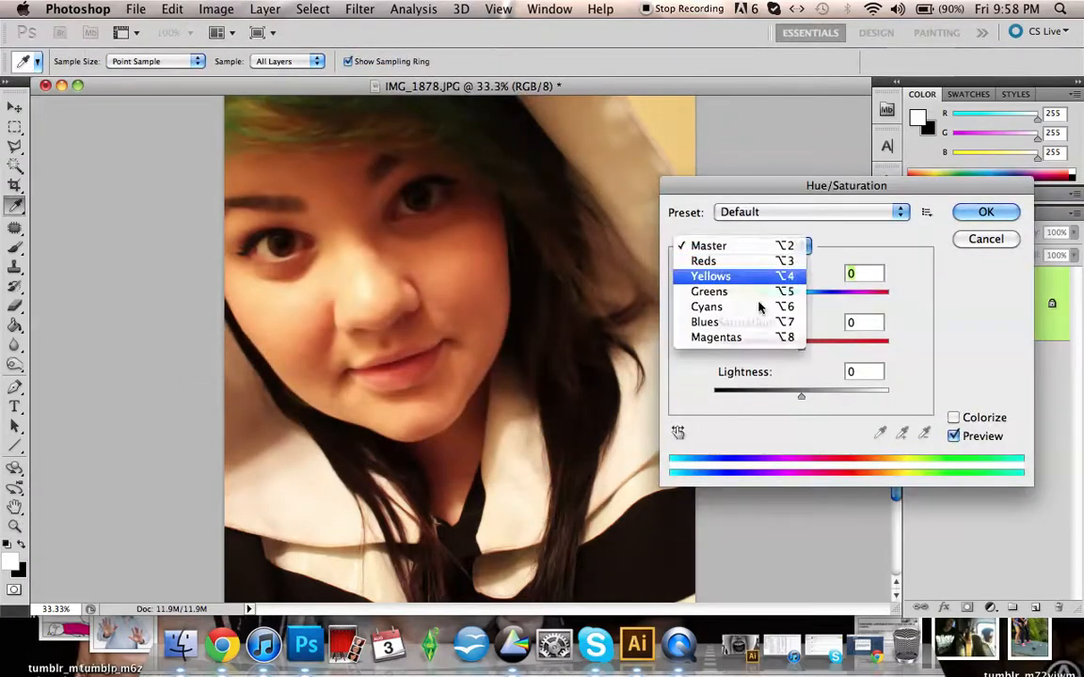
pyautogui.click(738, 276)
pyautogui.moveTo(800, 347); pyautogui.dragTo(764, 350)
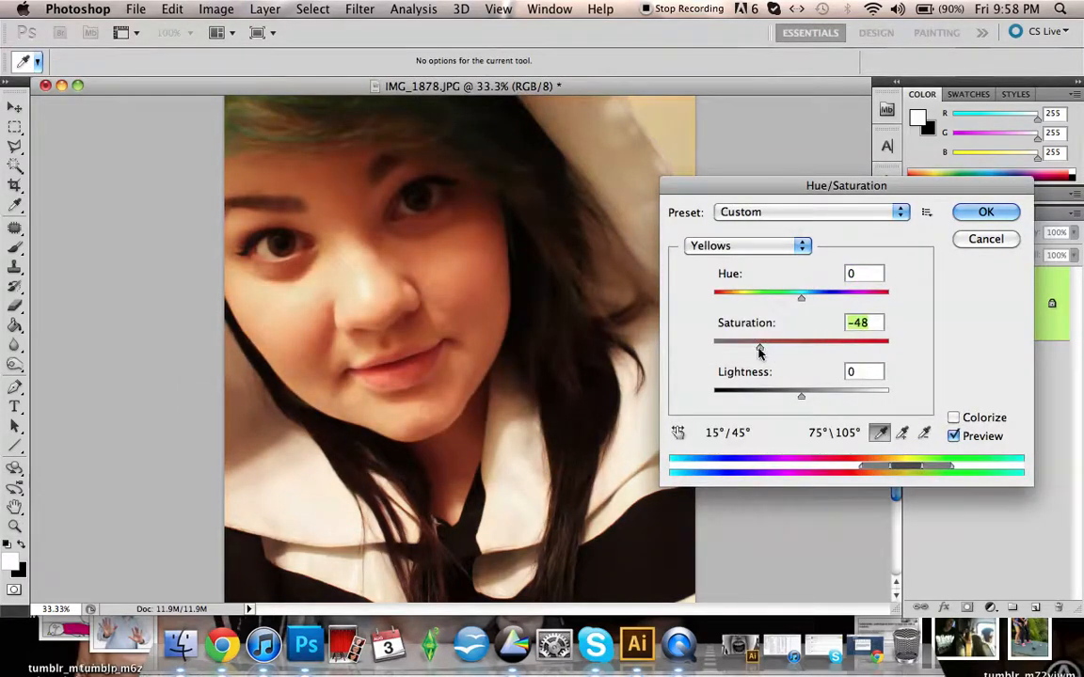
pyautogui.moveTo(799, 399); pyautogui.dragTo(818, 399)
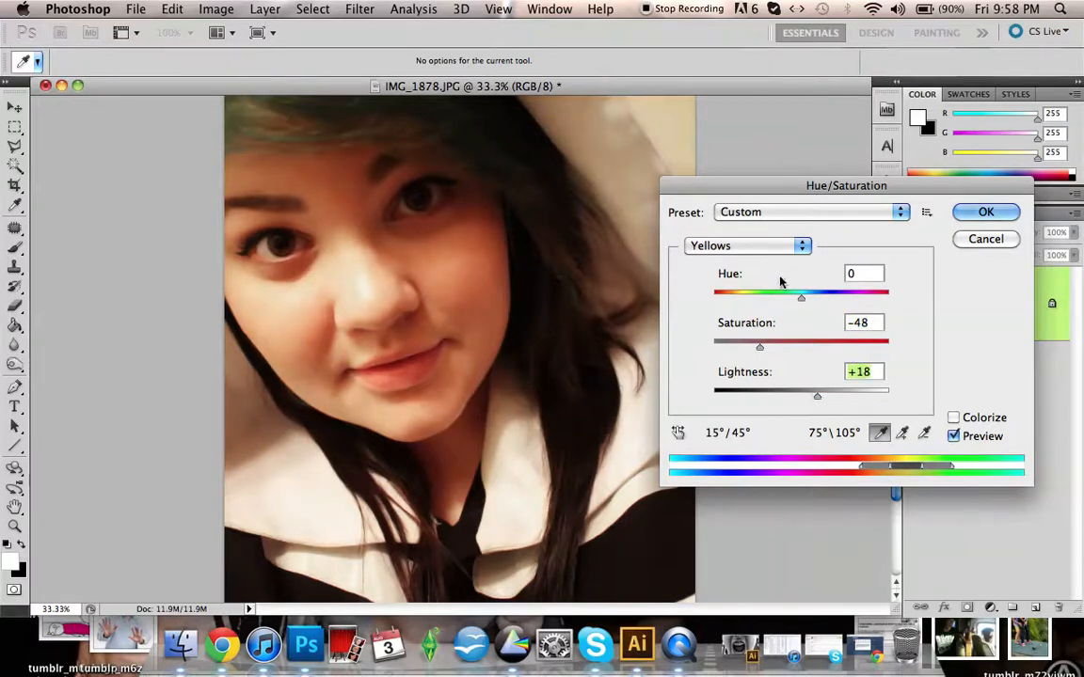
pyautogui.click(782, 247)
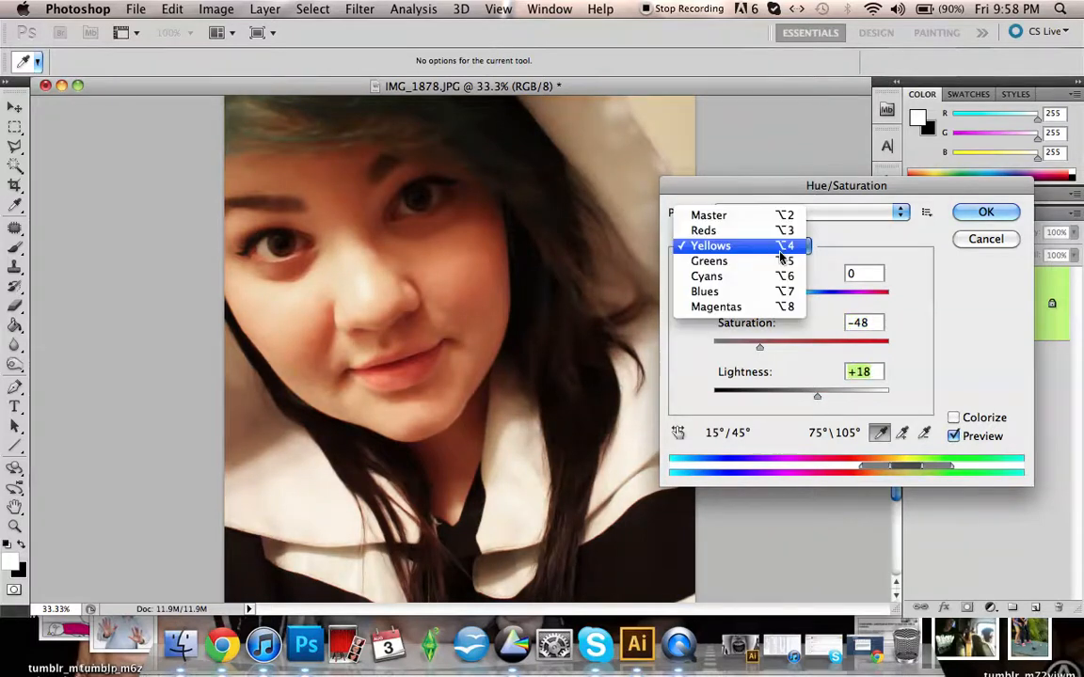
pyautogui.click(721, 232)
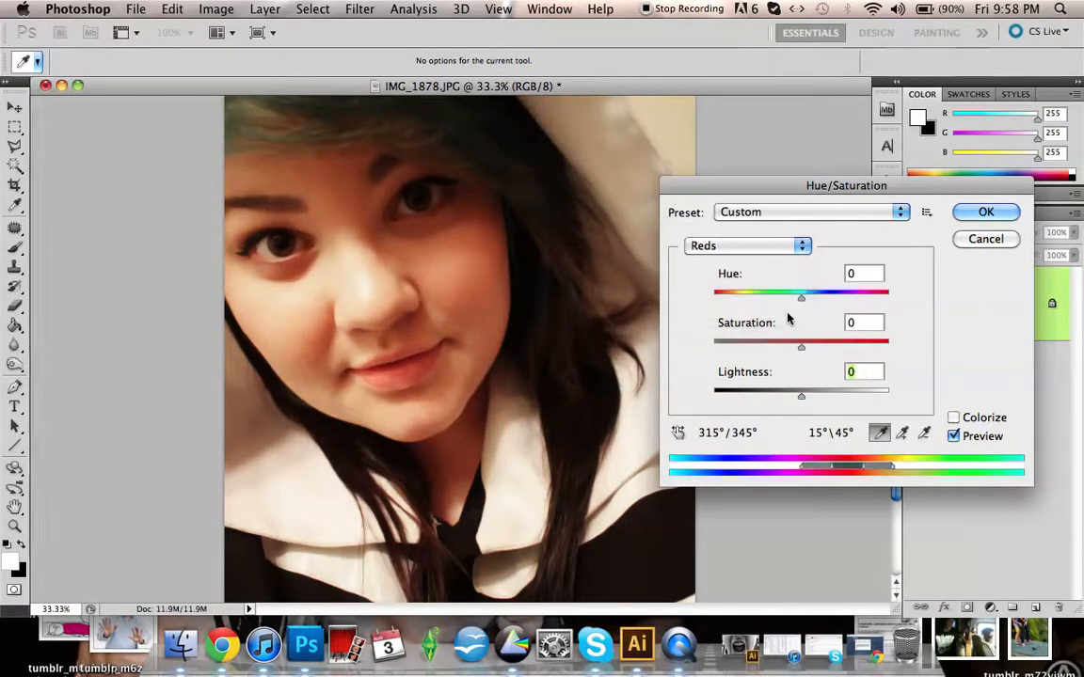
pyautogui.click(997, 238)
# Duplicate the portrait onto a new layer and convert the locked Background into a regular layer.
pyautogui.press('super+j')
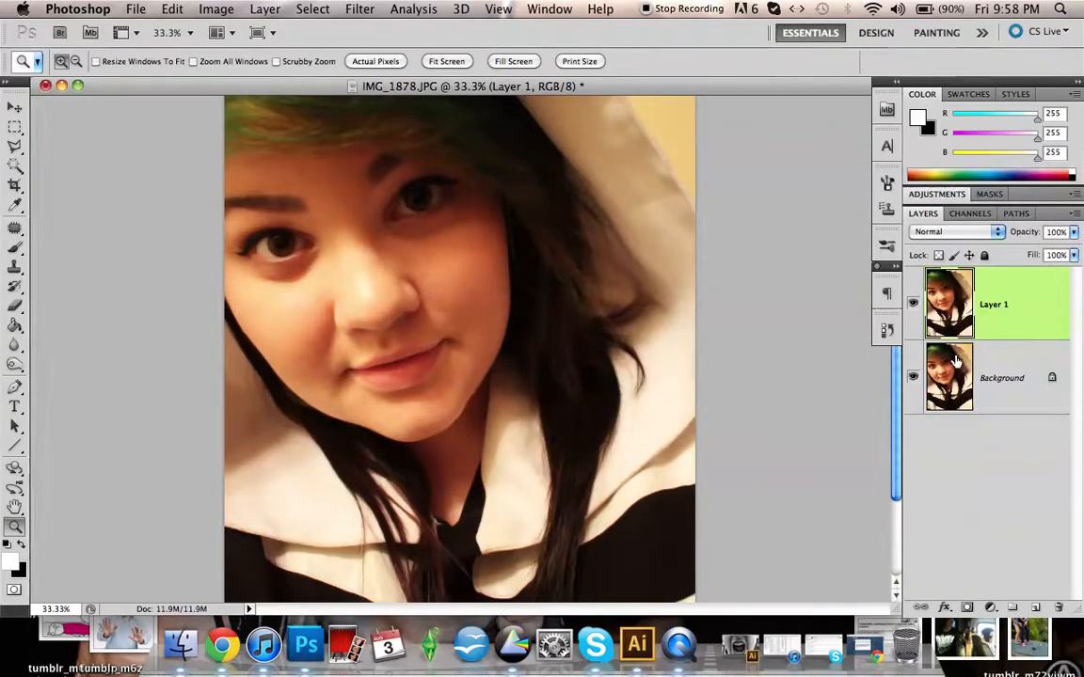
pyautogui.doubleClick(1030, 400)
pyautogui.press('Return')
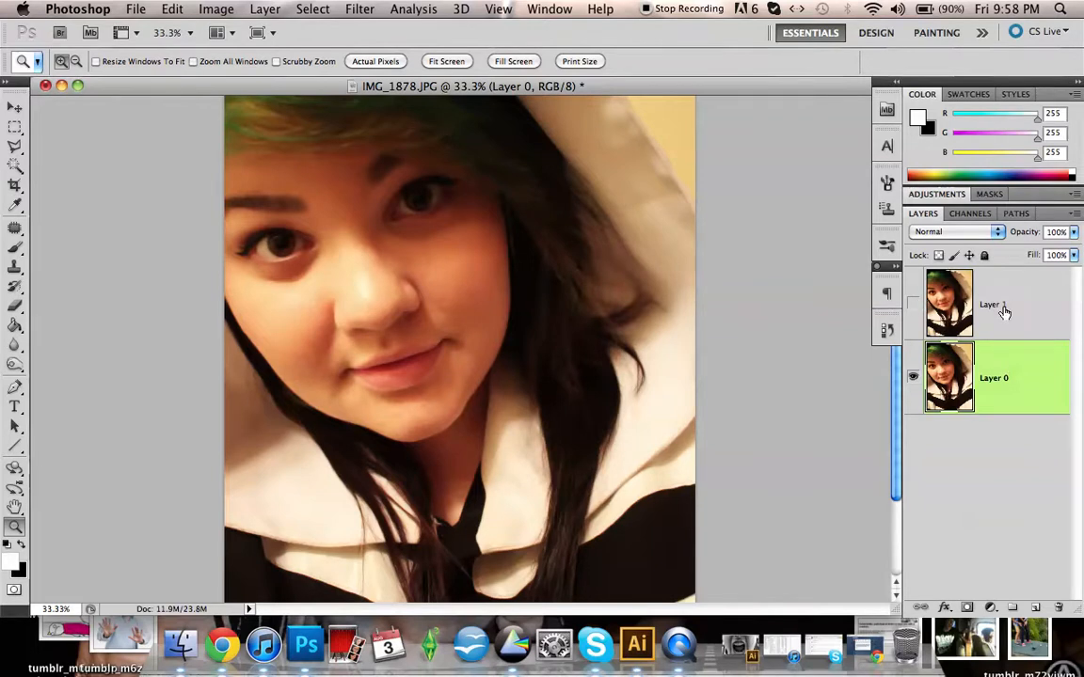
# Desaturate Layer 1 with Hue/Saturation, setting the Master saturation to -43.
pyautogui.click(216, 8)
pyautogui.click(1033, 360)
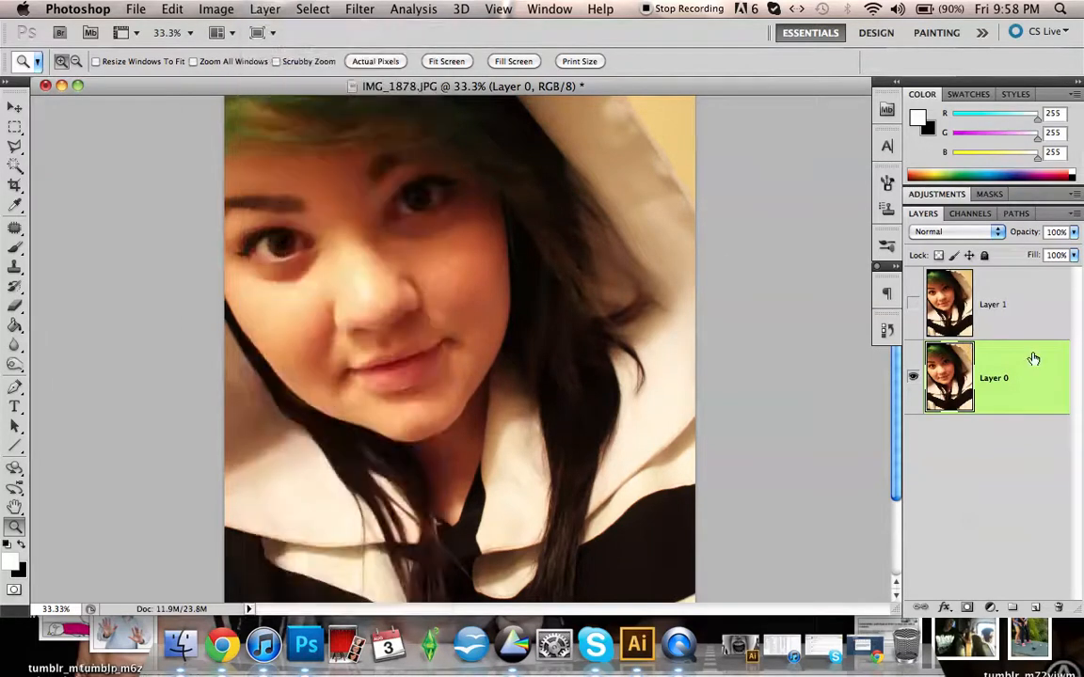
pyautogui.click(1011, 316)
pyautogui.click(216, 8)
pyautogui.moveTo(271, 62)
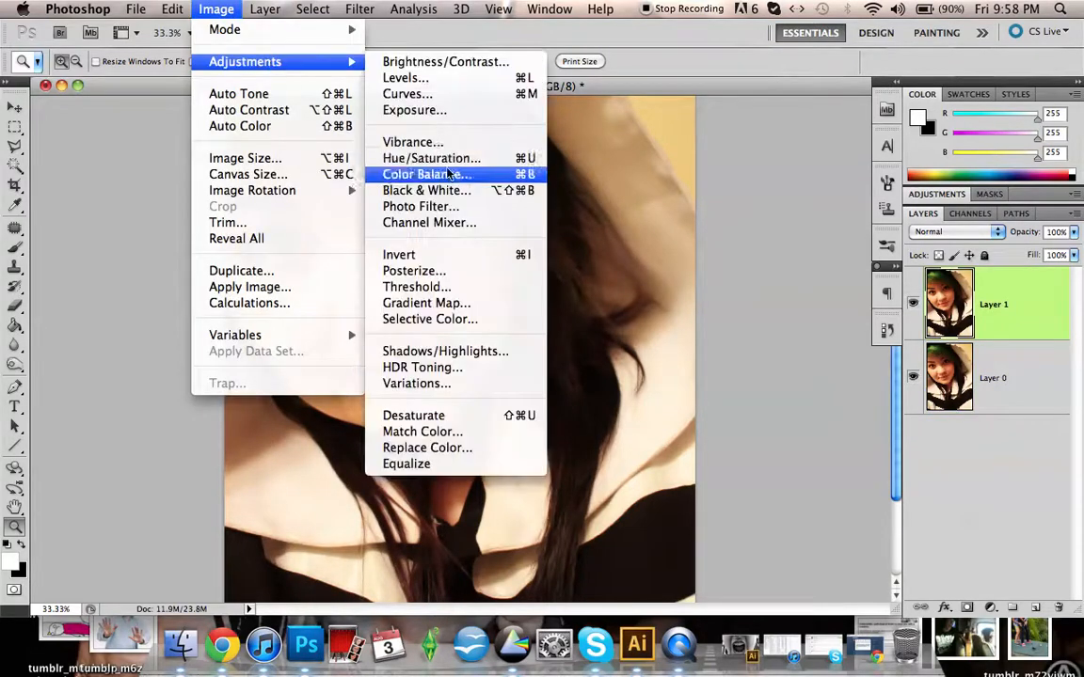
pyautogui.click(414, 158)
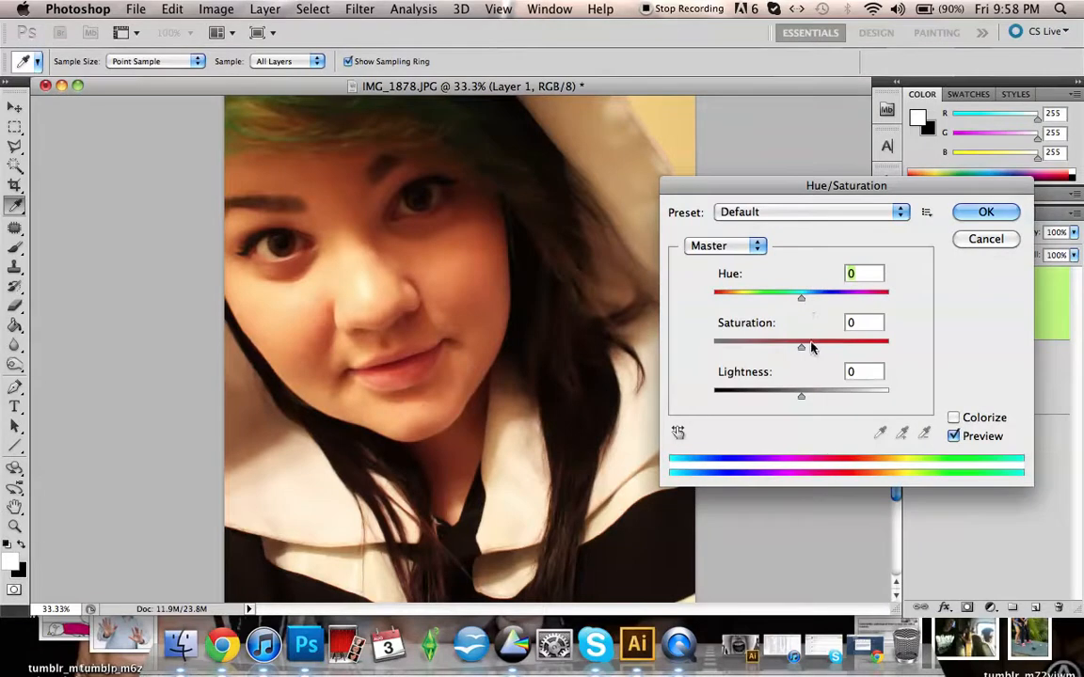
pyautogui.moveTo(800, 350); pyautogui.dragTo(764, 351)
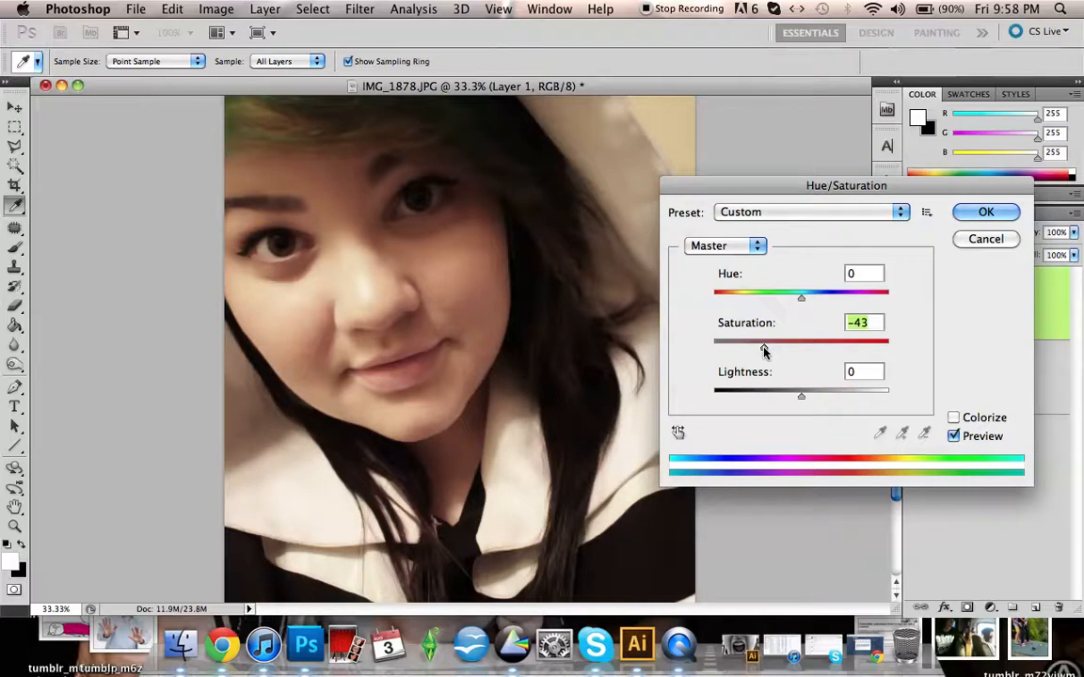
pyautogui.click(969, 216)
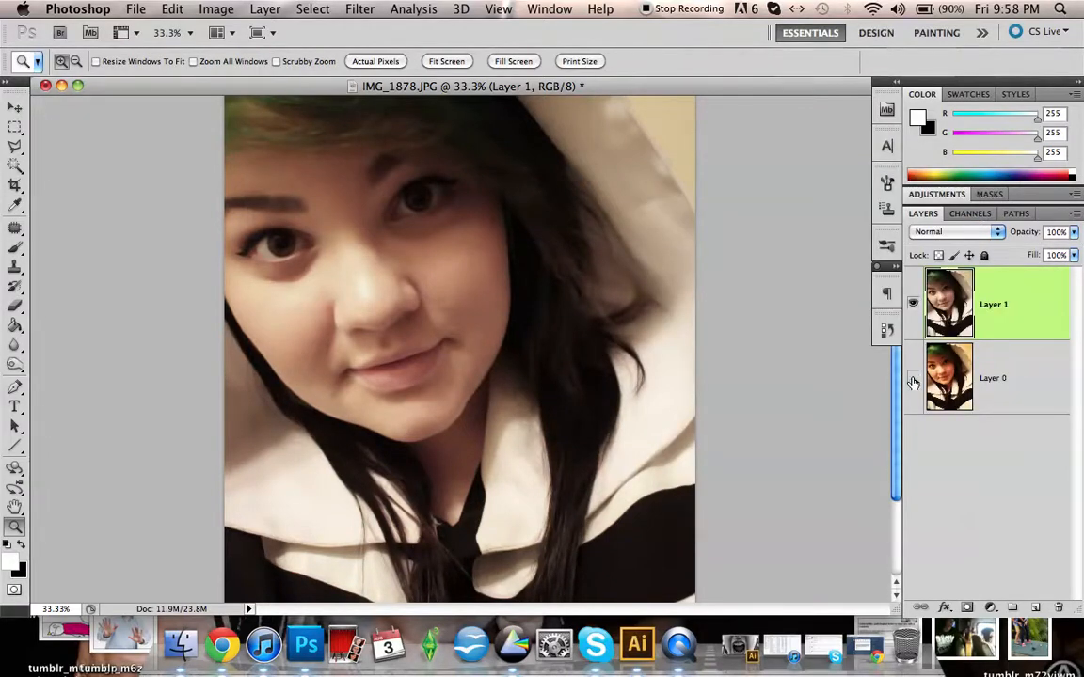
# Set up the Eraser tool with a 131 px brush for working on the hair in Layer 1.
pyautogui.scroll(5, 499, 279)
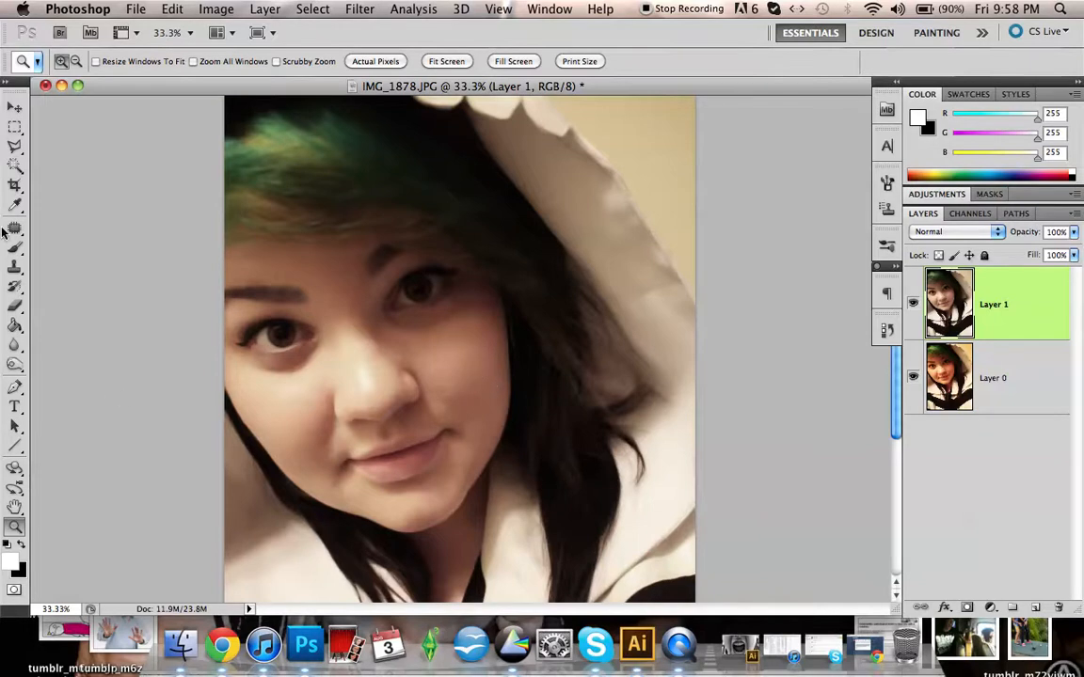
pyautogui.click(17, 308)
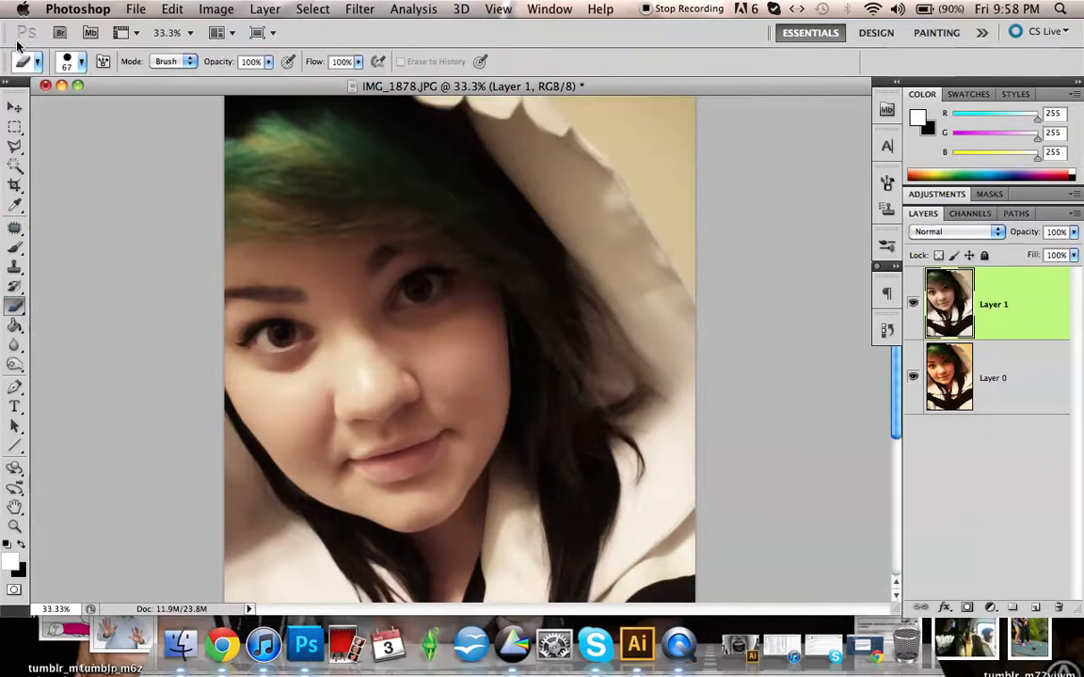
pyautogui.click(83, 63)
pyautogui.moveTo(82, 94); pyautogui.dragTo(110, 106)
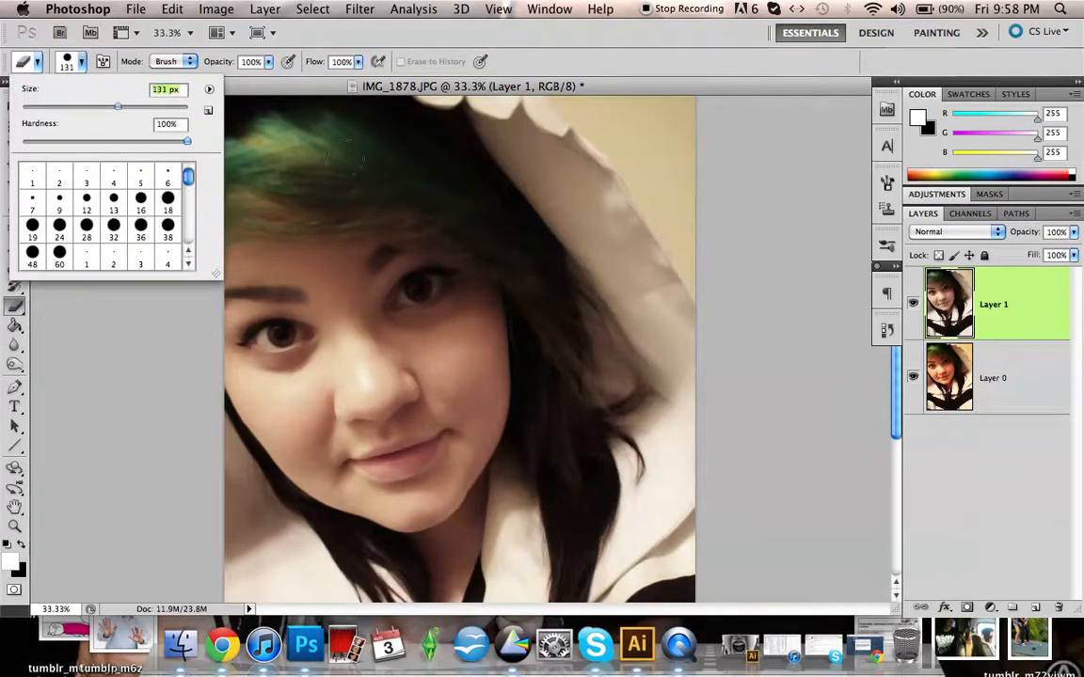
# Try erasing the desaturated layer over the green fringe with the hard-edged brush, and undo the strokes.
pyautogui.click(280, 158)
pyautogui.moveTo(281, 158)
pyautogui.mouseDown()
pyautogui.moveTo(262, 126)
pyautogui.moveTo(235, 175)
pyautogui.moveTo(285, 194)
pyautogui.moveTo(241, 175)
pyautogui.mouseUp()
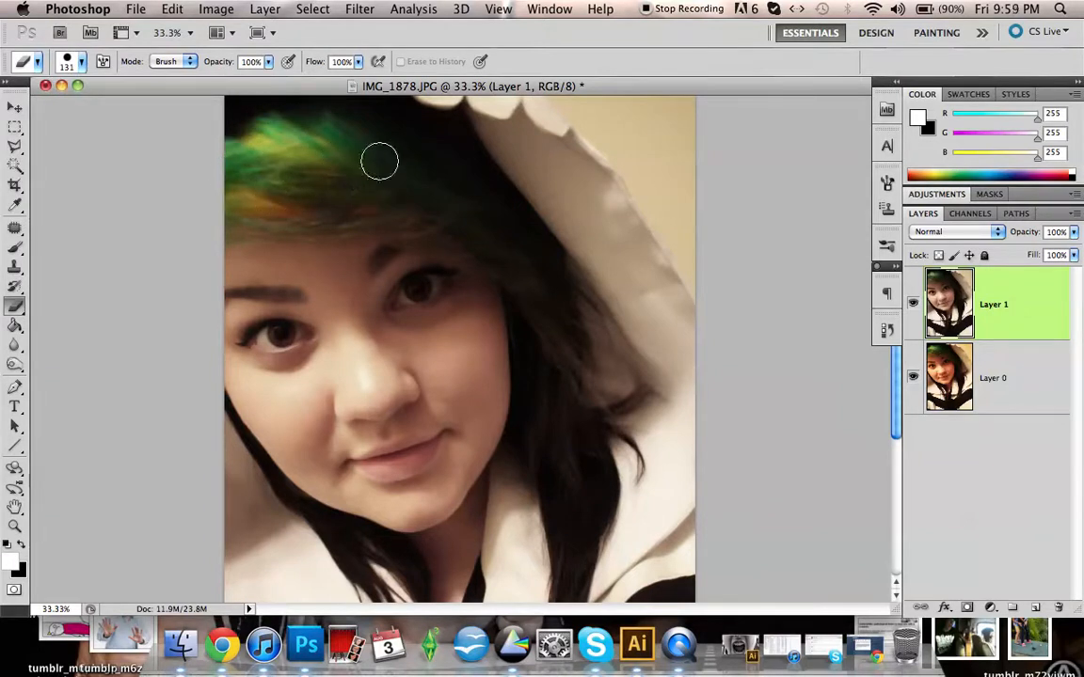
pyautogui.moveTo(331, 127)
pyautogui.mouseDown()
pyautogui.moveTo(423, 179)
pyautogui.moveTo(335, 147)
pyautogui.moveTo(444, 202)
pyautogui.moveTo(353, 141)
pyautogui.moveTo(288, 117)
pyautogui.moveTo(488, 215)
pyautogui.moveTo(427, 153)
pyautogui.moveTo(518, 232)
pyautogui.moveTo(321, 200)
pyautogui.moveTo(250, 195)
pyautogui.moveTo(238, 204)
pyautogui.moveTo(388, 220)
pyautogui.moveTo(503, 252)
pyautogui.moveTo(344, 133)
pyautogui.mouseUp()
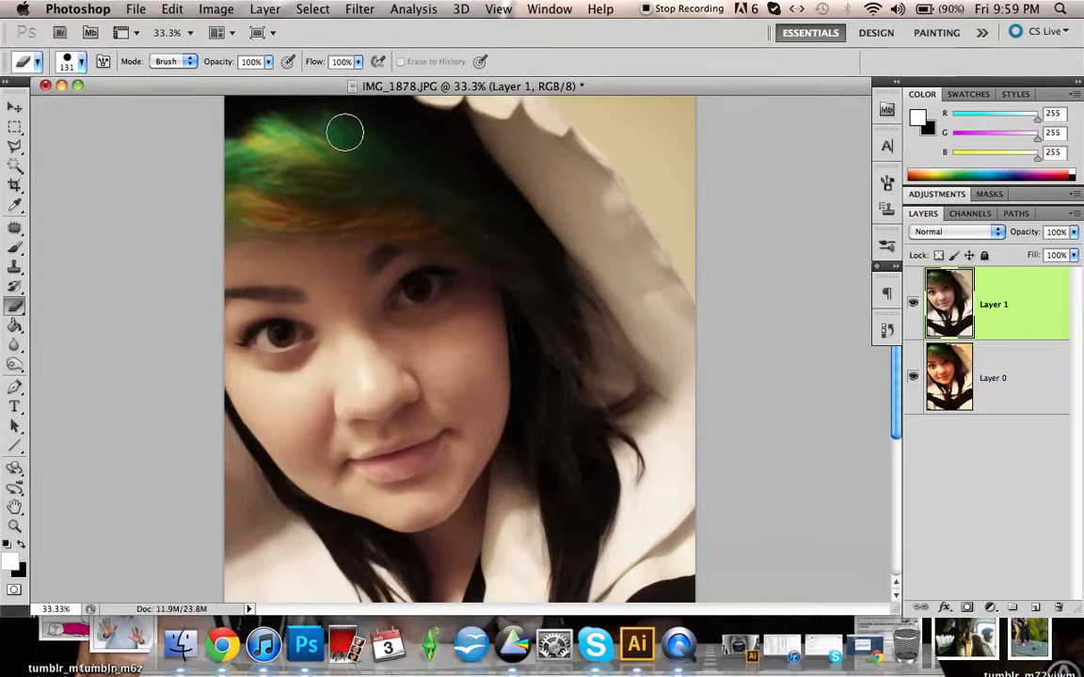
pyautogui.moveTo(246, 103); pyautogui.dragTo(353, 109)
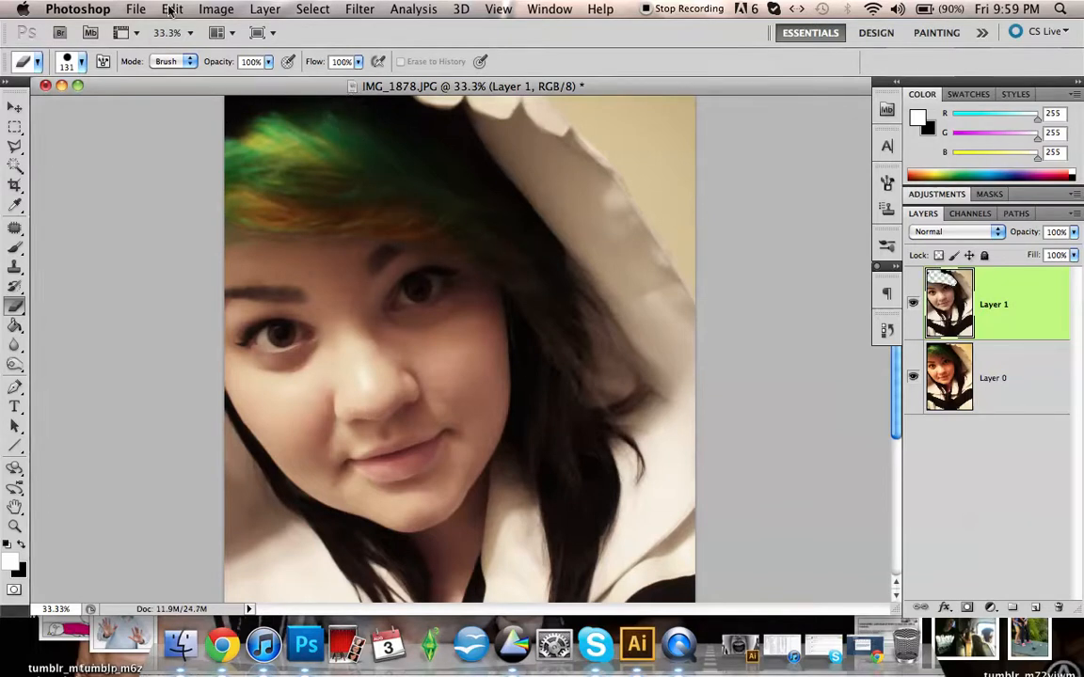
pyautogui.click(172, 8)
pyautogui.click(193, 64)
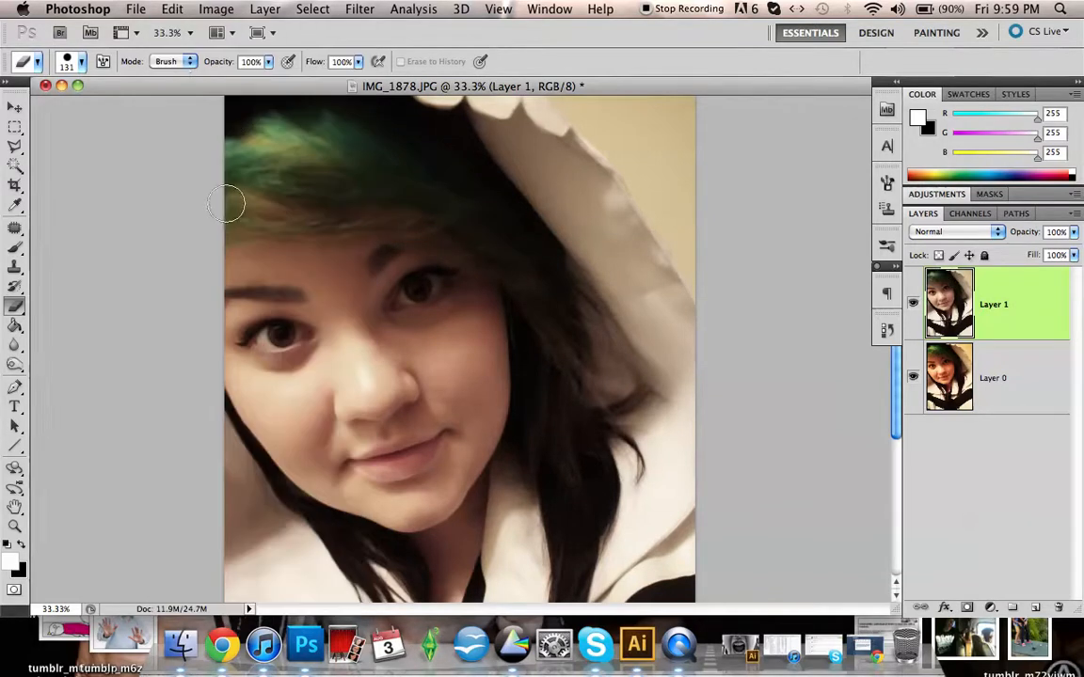
# Set the eraser's hardness to 0% and erase Layer 1 over the green fringe to bring back its saturated colour.
pyautogui.click(82, 62)
pyautogui.moveTo(79, 147); pyautogui.dragTo(2, 141)
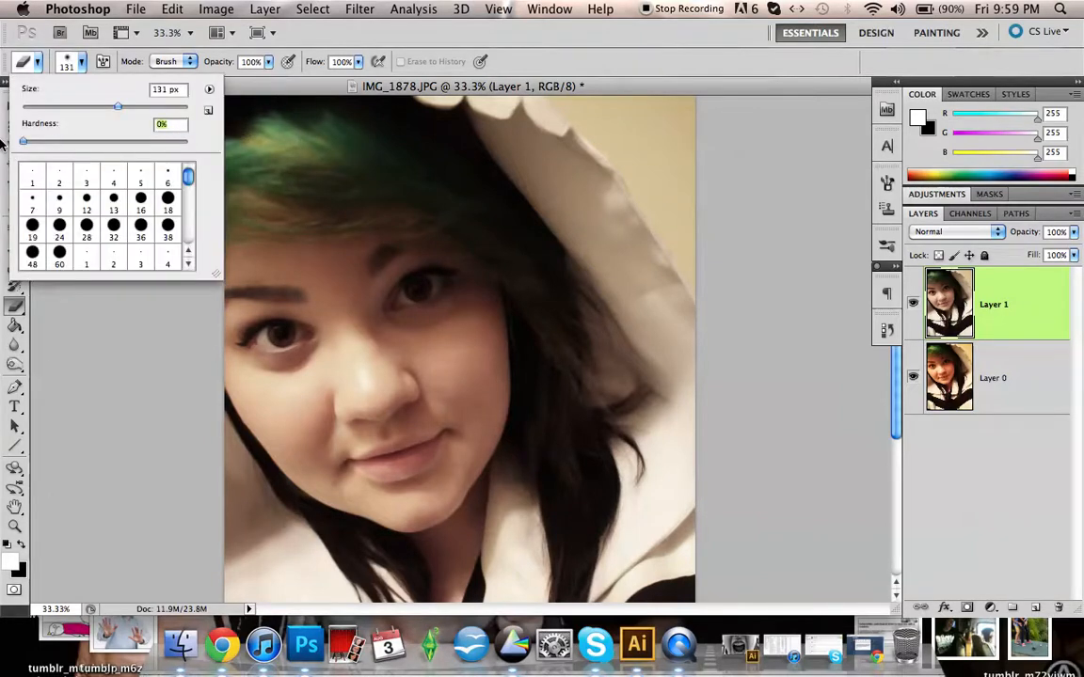
pyautogui.click(83, 62)
pyautogui.moveTo(229, 191)
pyautogui.mouseDown()
pyautogui.moveTo(243, 135)
pyautogui.moveTo(268, 151)
pyautogui.mouseUp()
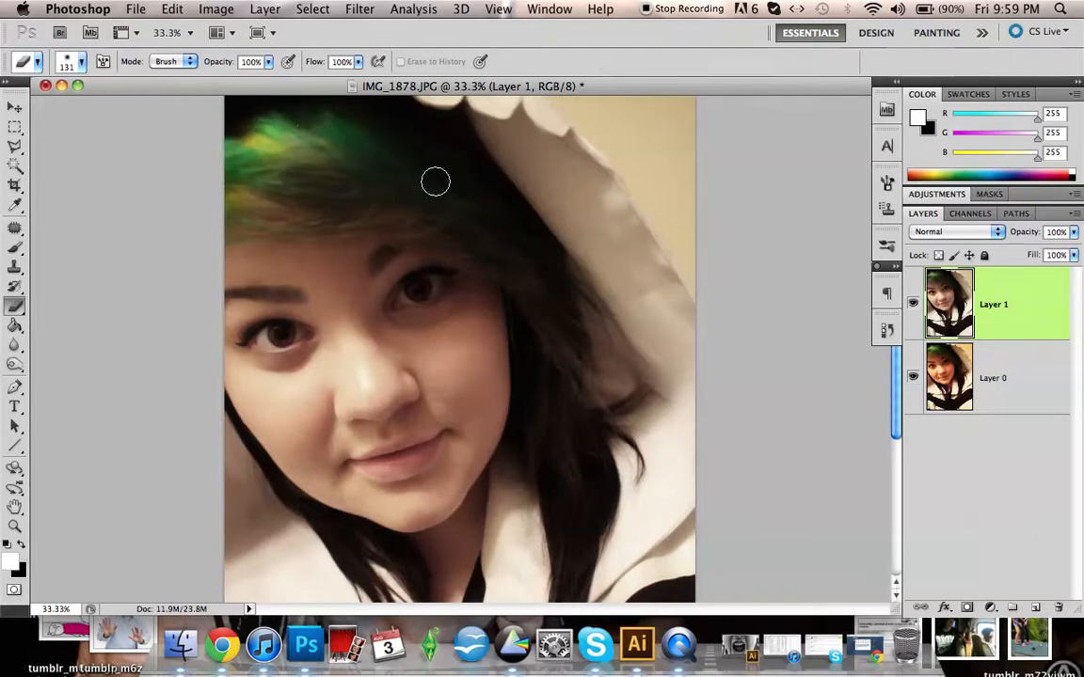
pyautogui.moveTo(308, 155)
pyautogui.mouseDown()
pyautogui.moveTo(271, 169)
pyautogui.moveTo(279, 197)
pyautogui.moveTo(373, 184)
pyautogui.moveTo(445, 196)
pyautogui.moveTo(471, 220)
pyautogui.moveTo(459, 193)
pyautogui.moveTo(475, 188)
pyautogui.moveTo(356, 165)
pyautogui.moveTo(256, 185)
pyautogui.mouseUp()
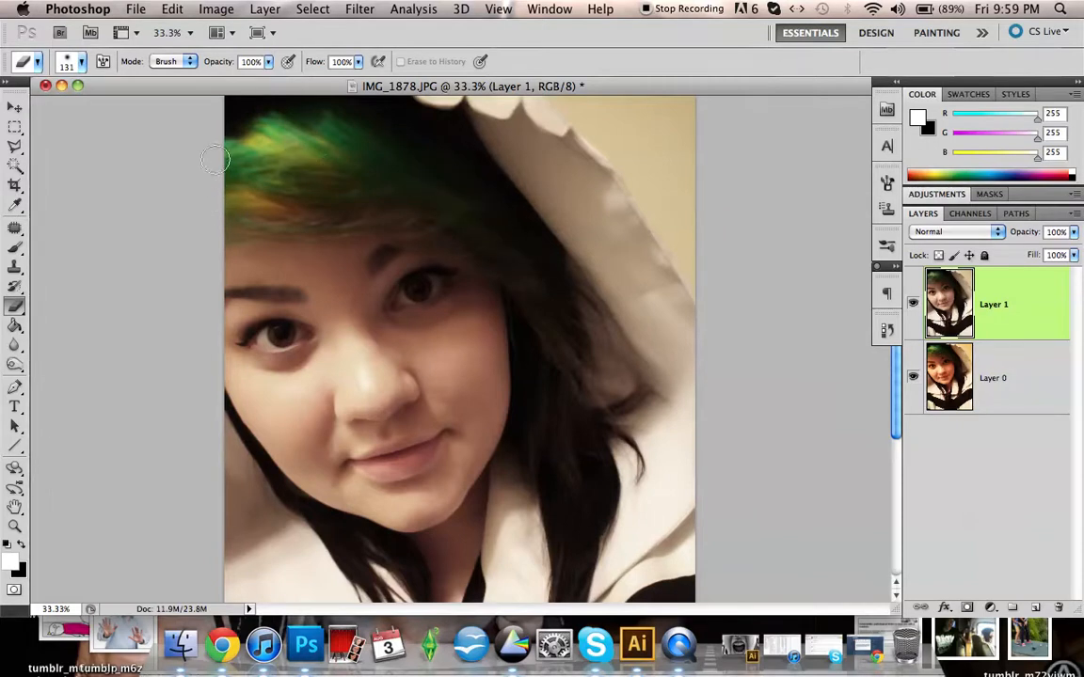
# Flatten the image to combine the desaturated layer and the coloured layer below it.
pyautogui.click(14, 526)
pyautogui.keyDown('alt'); pyautogui.click(524, 290); pyautogui.keyUp('alt')
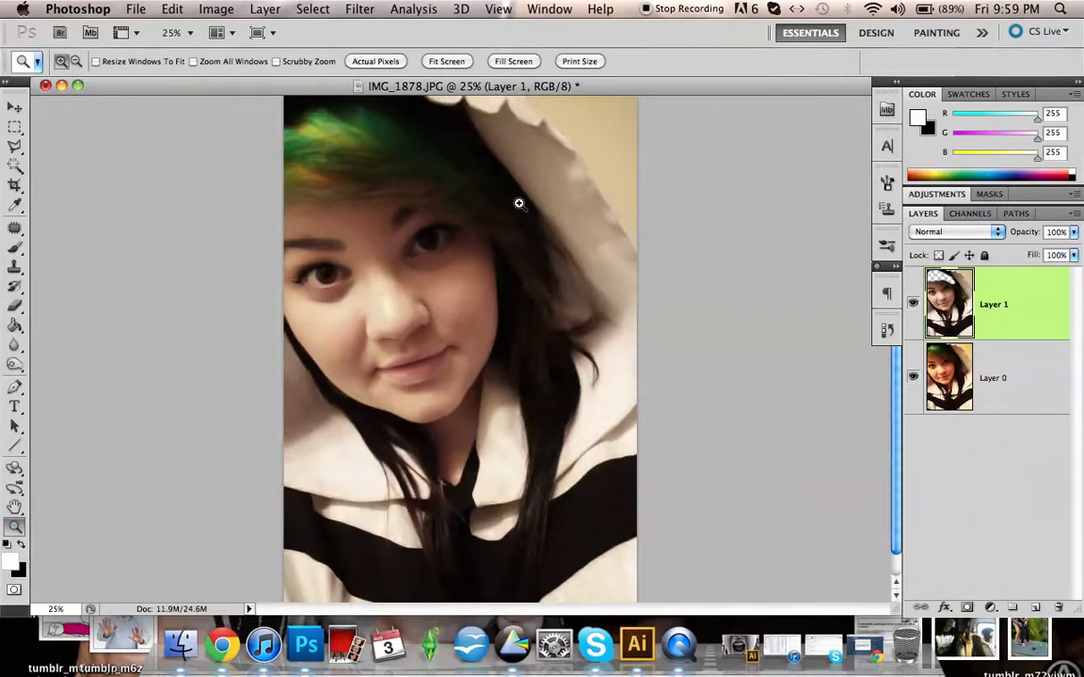
pyautogui.rightClick(998, 308)
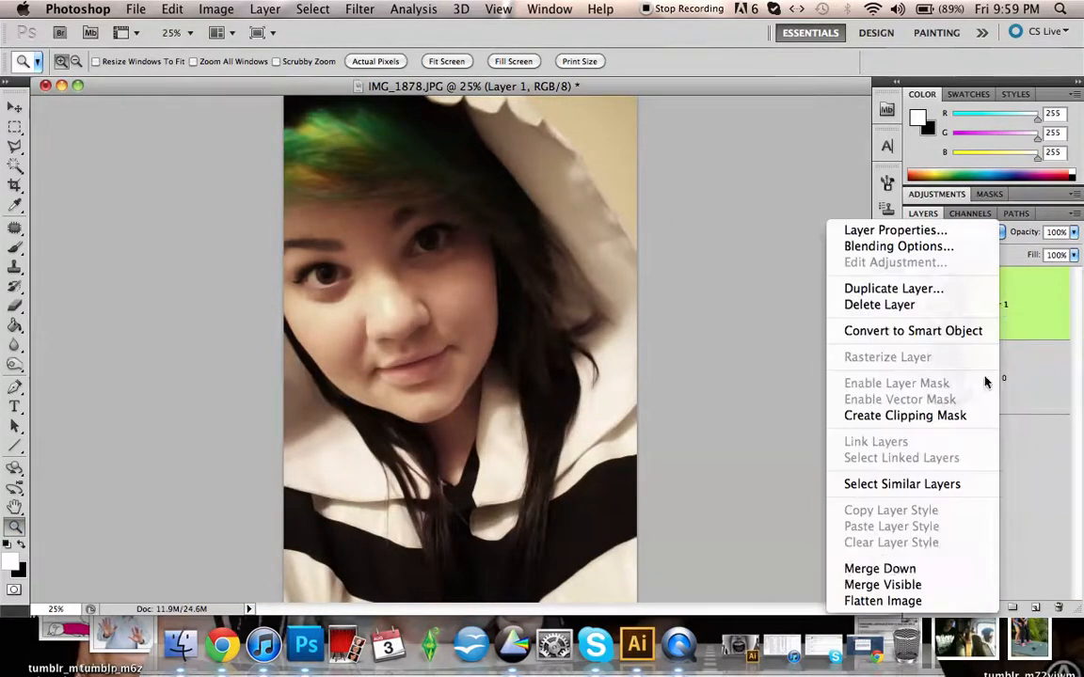
pyautogui.click(919, 602)
# In a Hue/Saturation adjustment of the flattened portrait, set the Yellows saturation to -20 and raise the Yellows lightness.
pyautogui.click(231, 9)
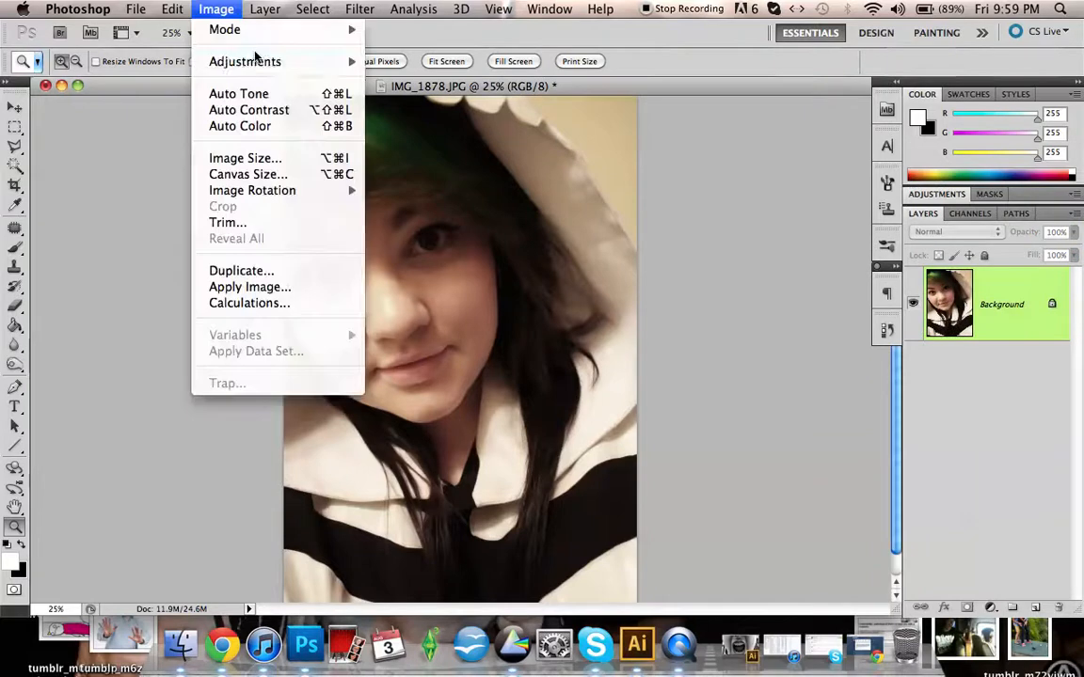
pyautogui.moveTo(319, 62)
pyautogui.click(409, 158)
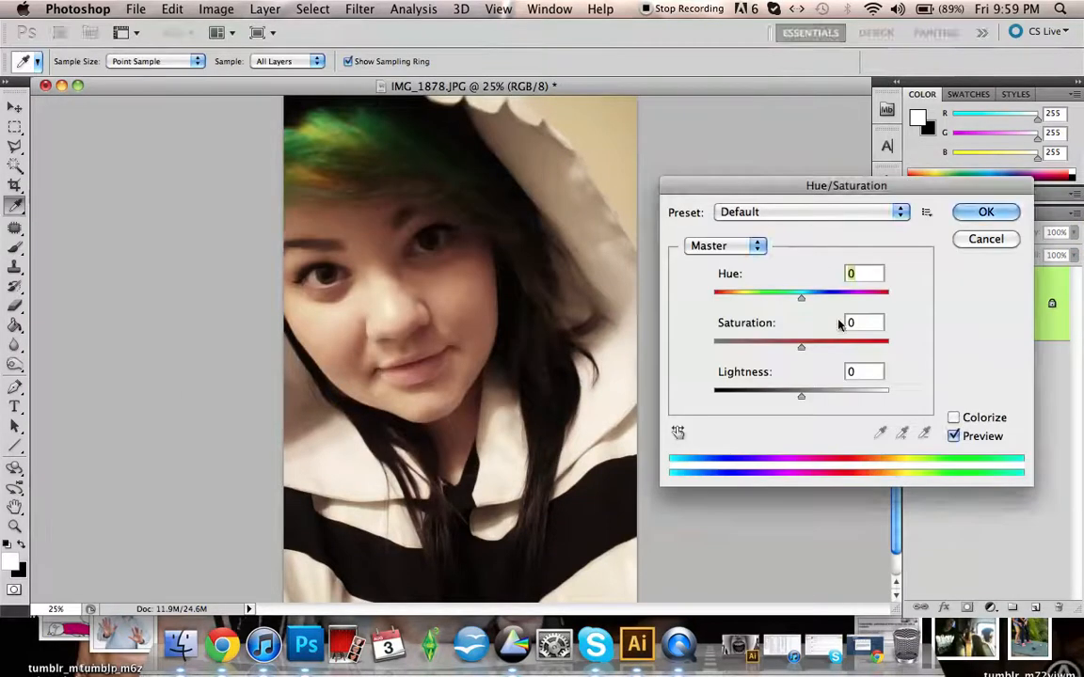
pyautogui.moveTo(801, 350)
pyautogui.mouseDown()
pyautogui.moveTo(822, 349)
pyautogui.moveTo(783, 351)
pyautogui.mouseUp()
pyautogui.click(725, 246)
pyautogui.click(726, 279)
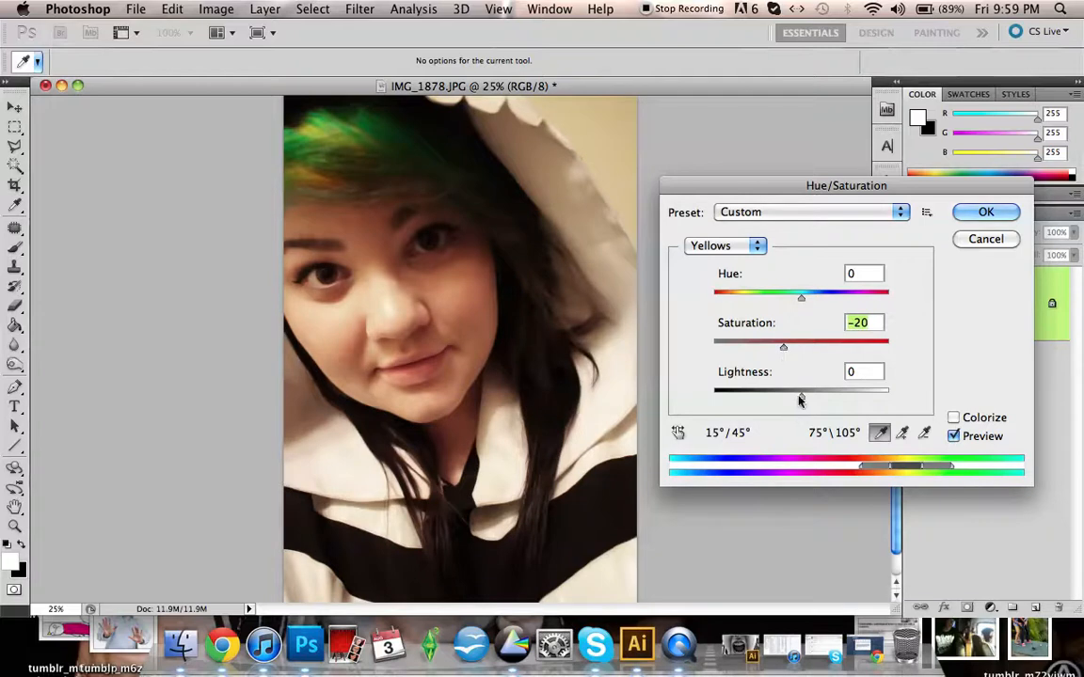
pyautogui.moveTo(801, 400); pyautogui.dragTo(817, 400)
# Set the Reds saturation to +7 and lightness to -16, and apply the Hue/Saturation adjustment.
pyautogui.click(726, 246)
pyautogui.click(712, 231)
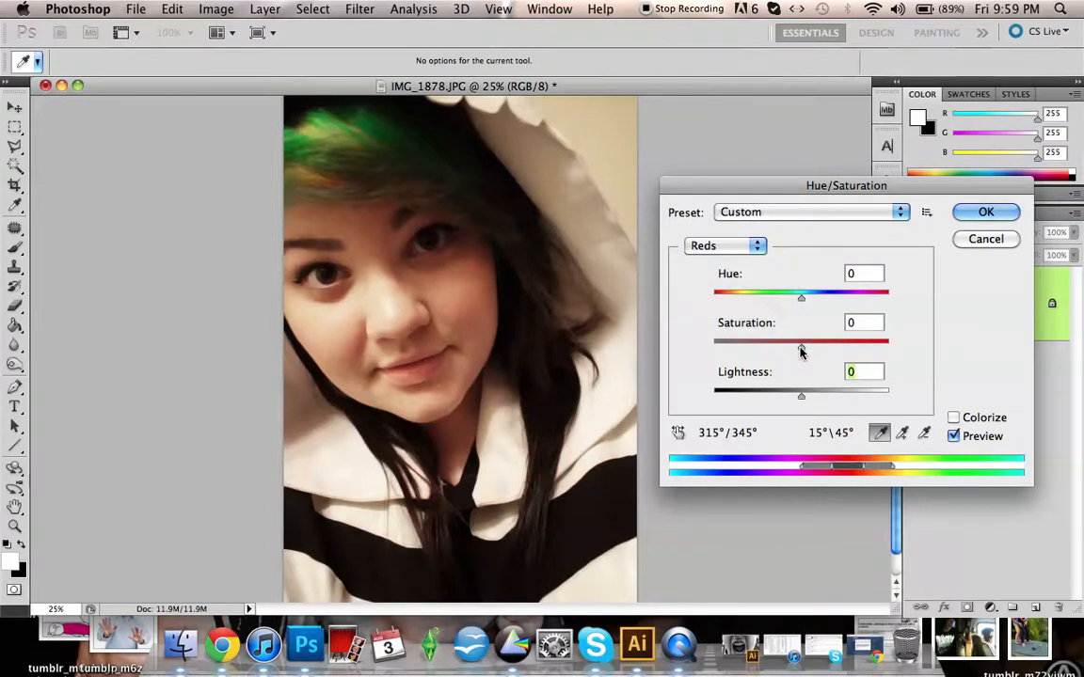
pyautogui.moveTo(802, 348)
pyautogui.mouseDown()
pyautogui.moveTo(816, 350)
pyautogui.moveTo(806, 349)
pyautogui.mouseUp()
pyautogui.moveTo(805, 401); pyautogui.dragTo(788, 400)
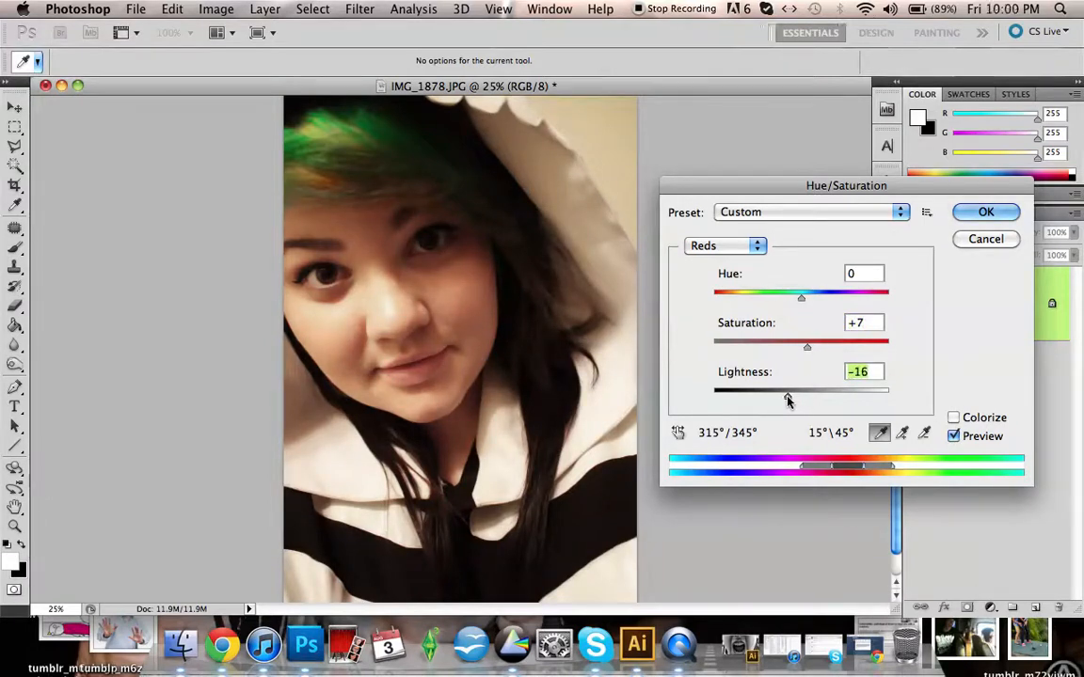
pyautogui.click(987, 213)
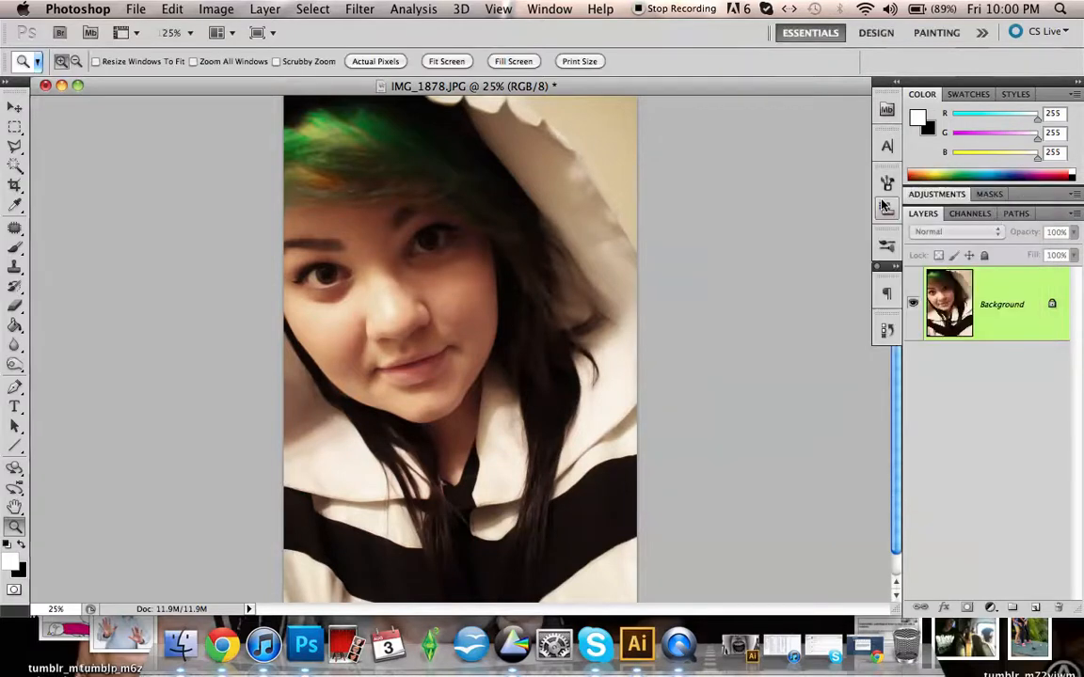
# Sharpen the portrait with Unsharp Mask at amount 30%, radius 3.0 pixels and threshold 0, checking the face in the preview.
pyautogui.keyDown('alt'); pyautogui.click(510, 236); pyautogui.keyUp('alt')
pyautogui.hotkey('ctrl', 'z')
pyautogui.click(423, 99)
pyautogui.click(355, 11)
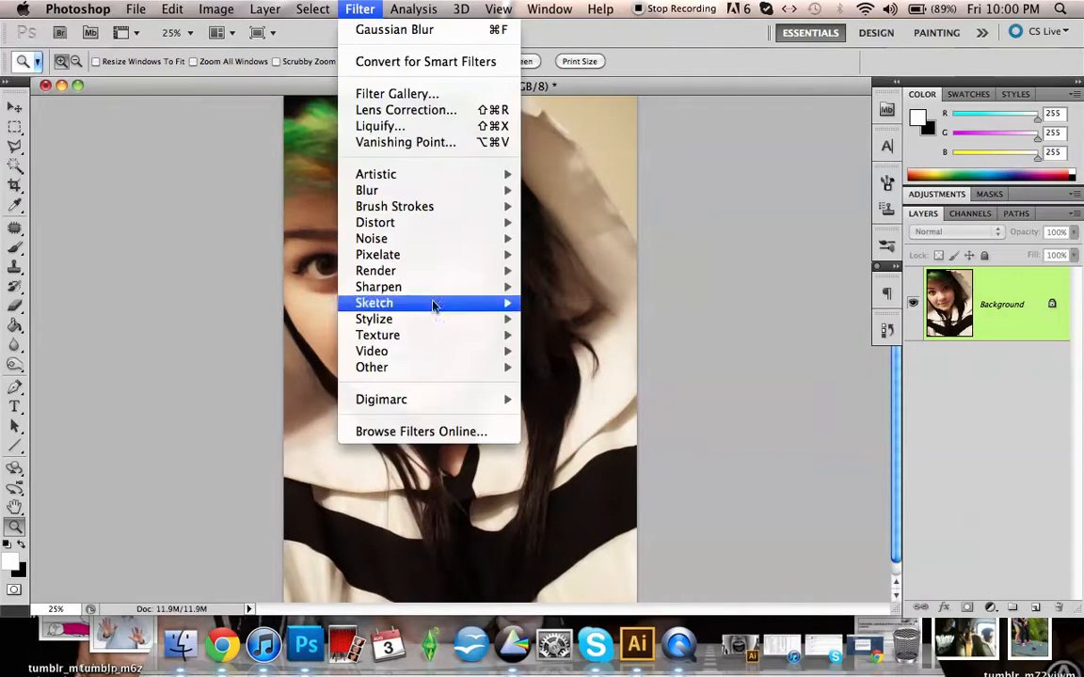
pyautogui.moveTo(431, 289)
pyautogui.click(570, 354)
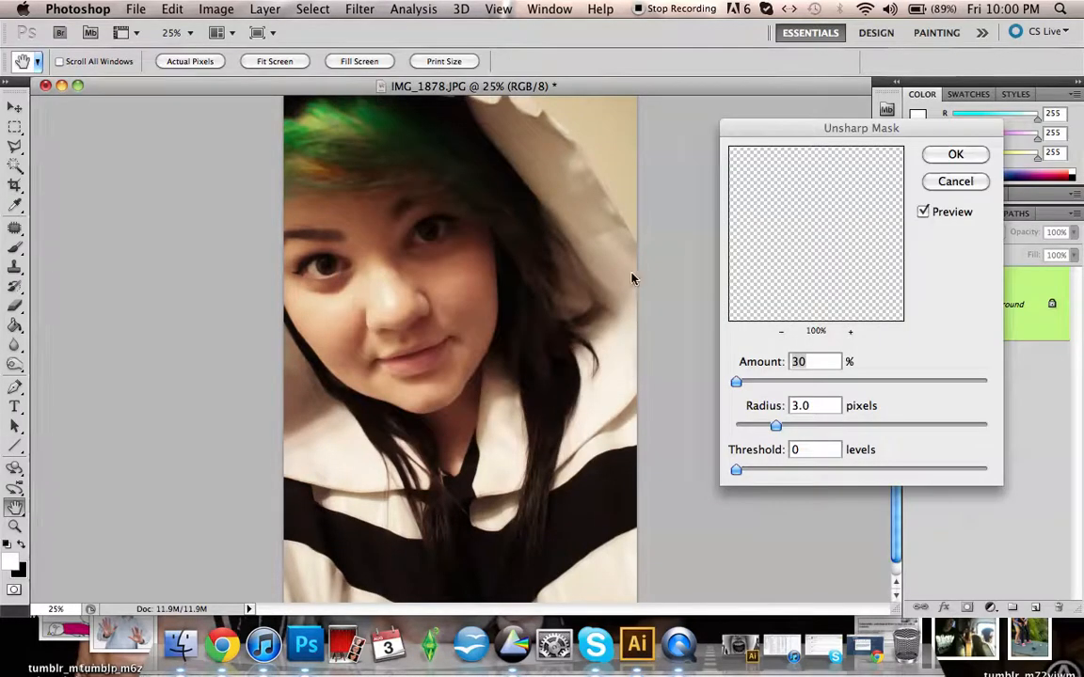
pyautogui.moveTo(801, 216); pyautogui.dragTo(840, 230)
pyautogui.moveTo(784, 199); pyautogui.dragTo(851, 245)
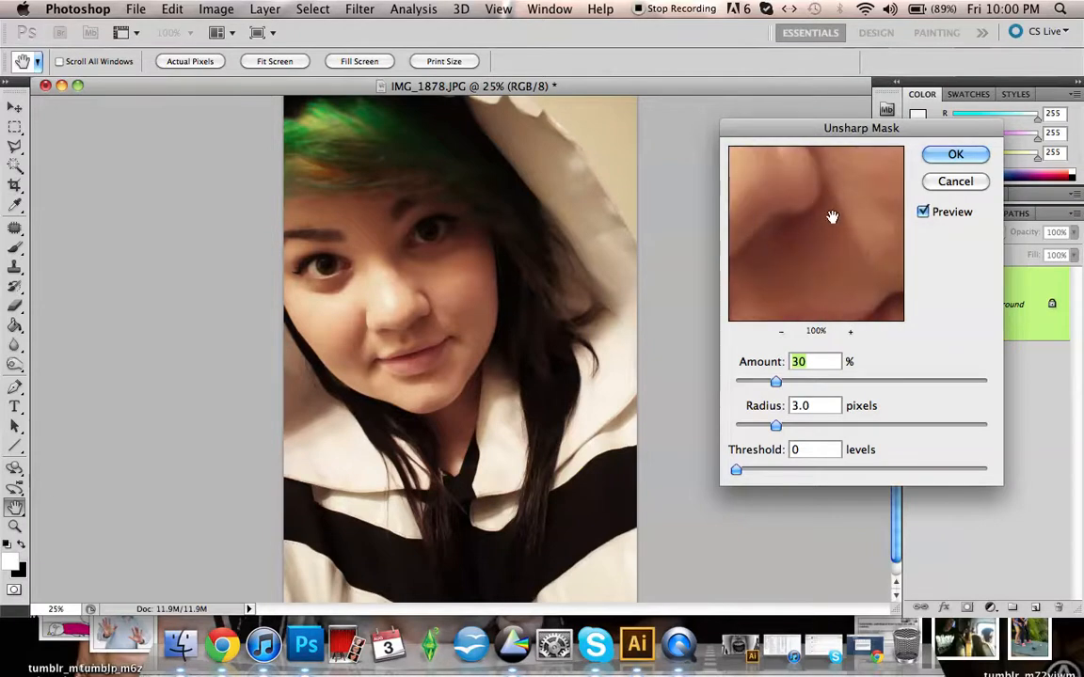
pyautogui.click(779, 331)
pyautogui.click(779, 331)
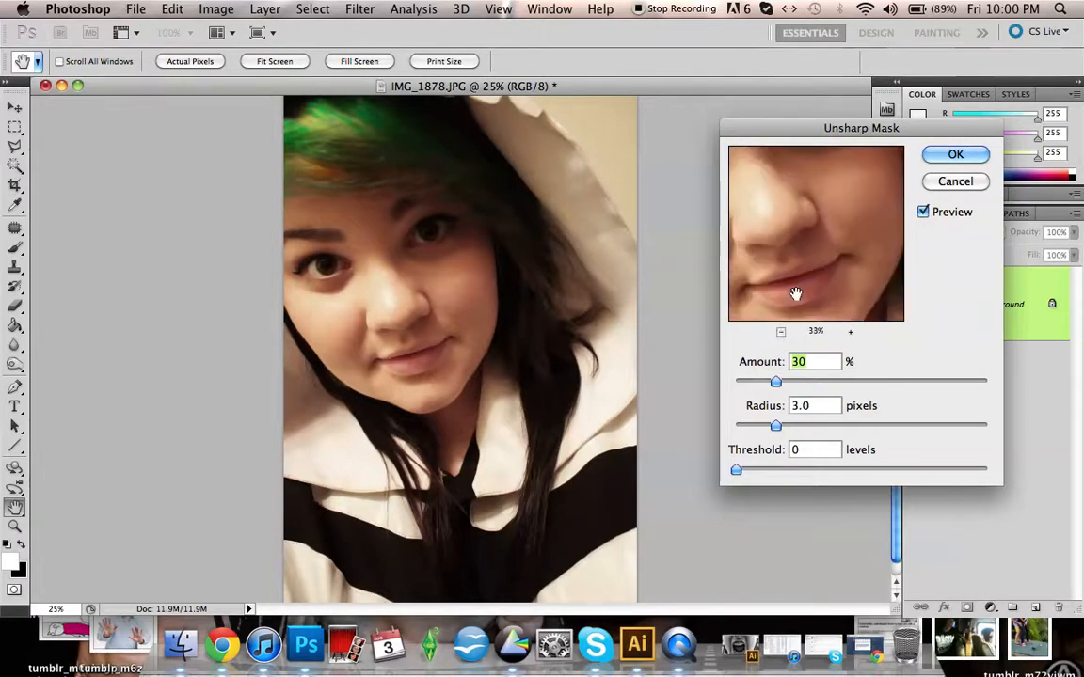
pyautogui.click(953, 156)
pyautogui.press('z')
# Resize the image proportionally to a width of 500 pixels and view it at 100%.
pyautogui.click(215, 9)
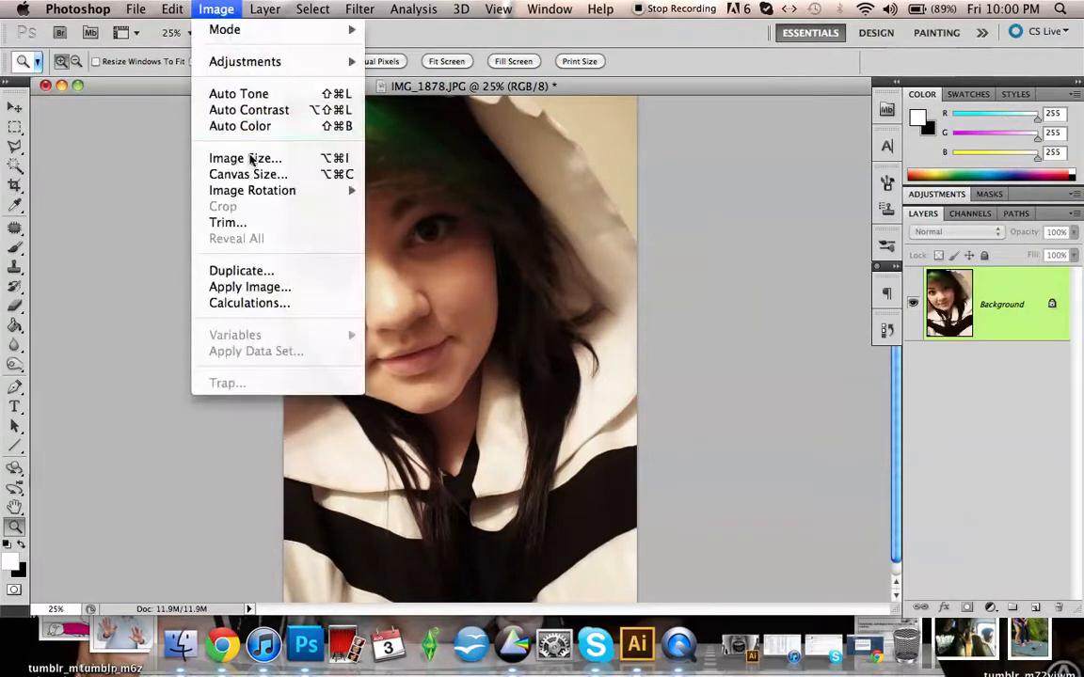
pyautogui.click(245, 157)
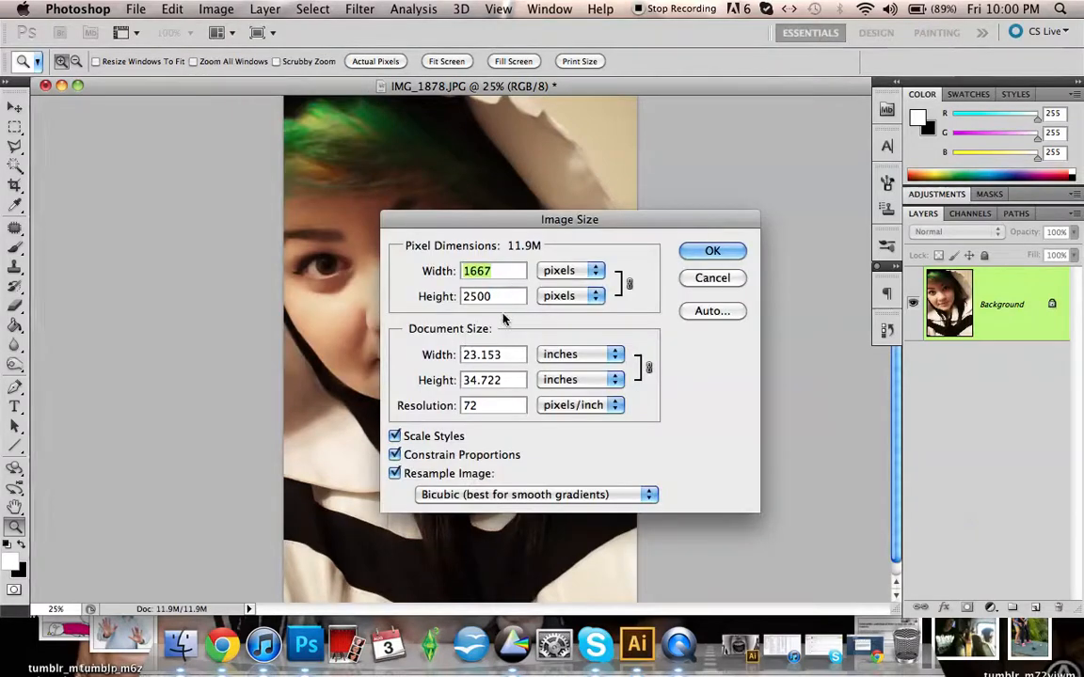
pyautogui.write('500')
pyautogui.press('Return')
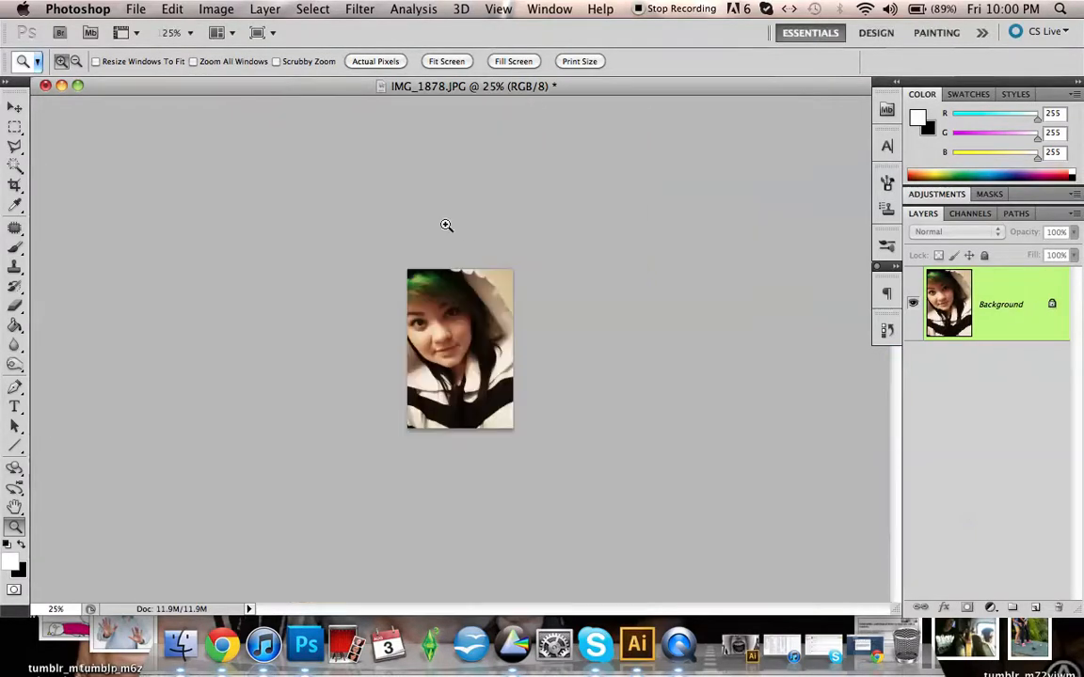
pyautogui.click(380, 64)
pyautogui.scroll(4, 643, 237)
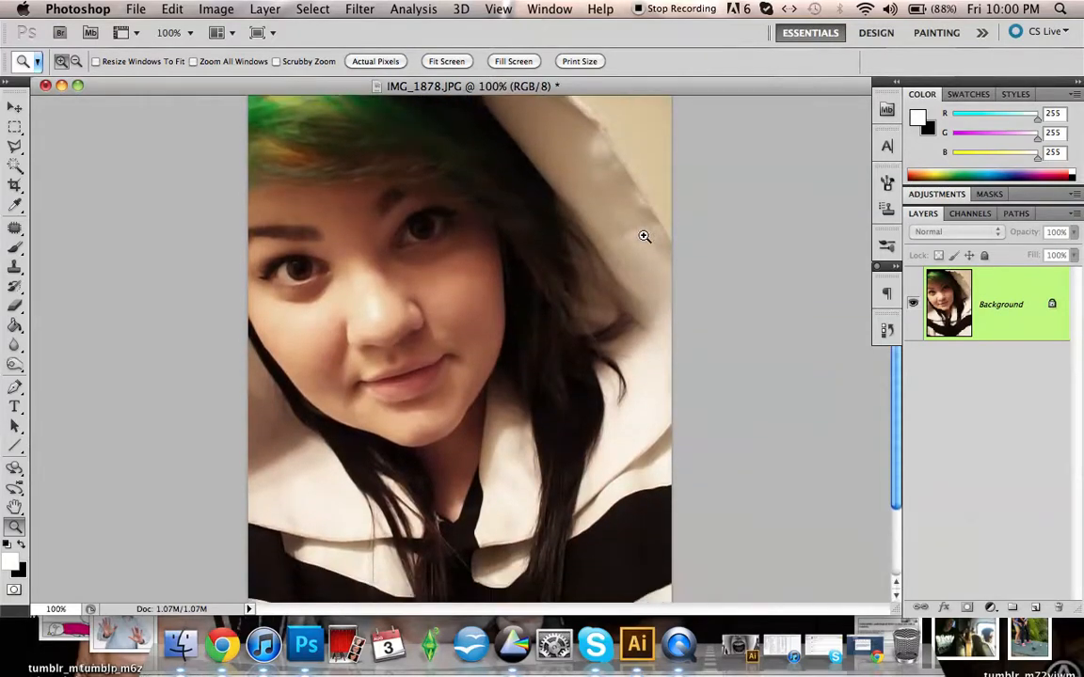
# Save the retouched portrait as a JPEG named IMG_18783.jpg in the derps folder.
pyautogui.click(136, 8)
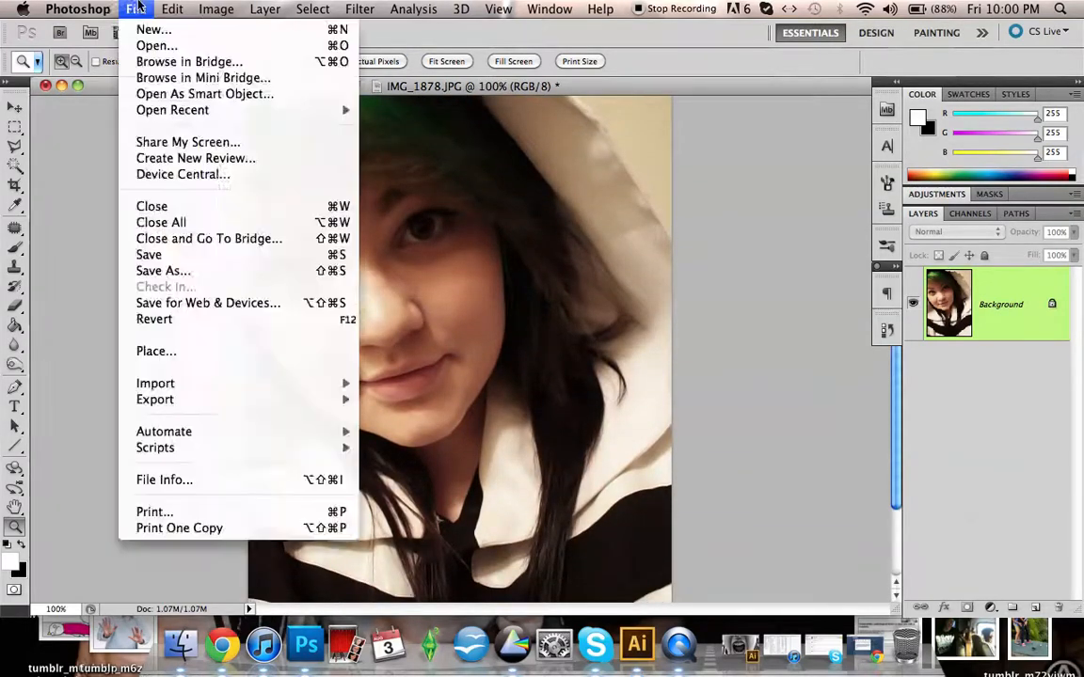
pyautogui.click(171, 8)
pyautogui.click(136, 8)
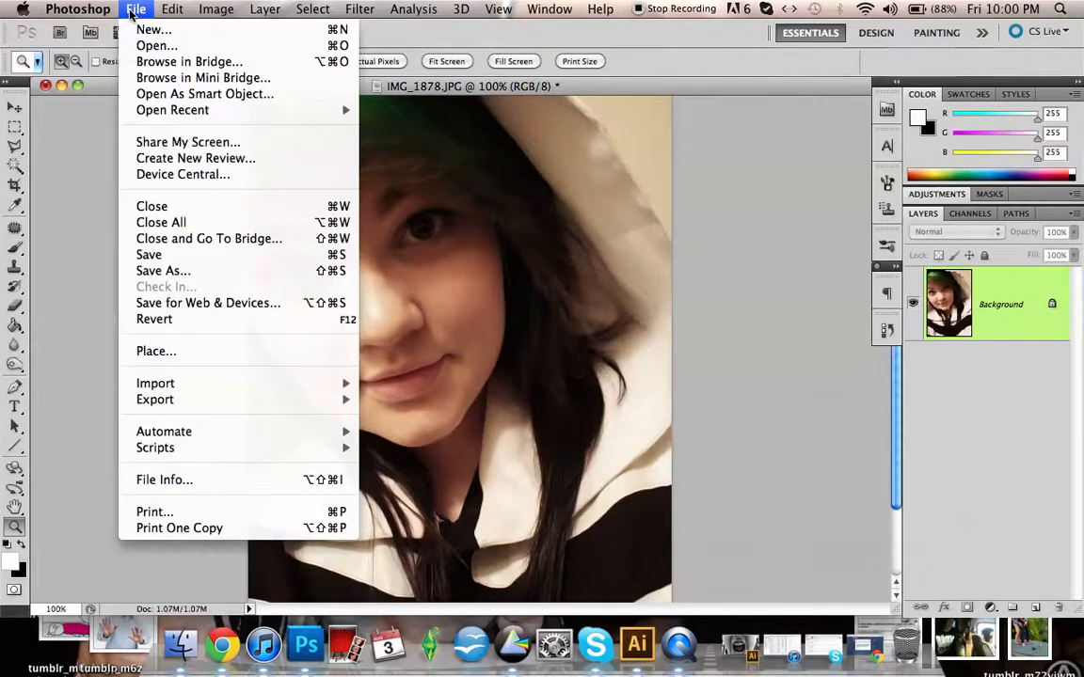
pyautogui.click(162, 271)
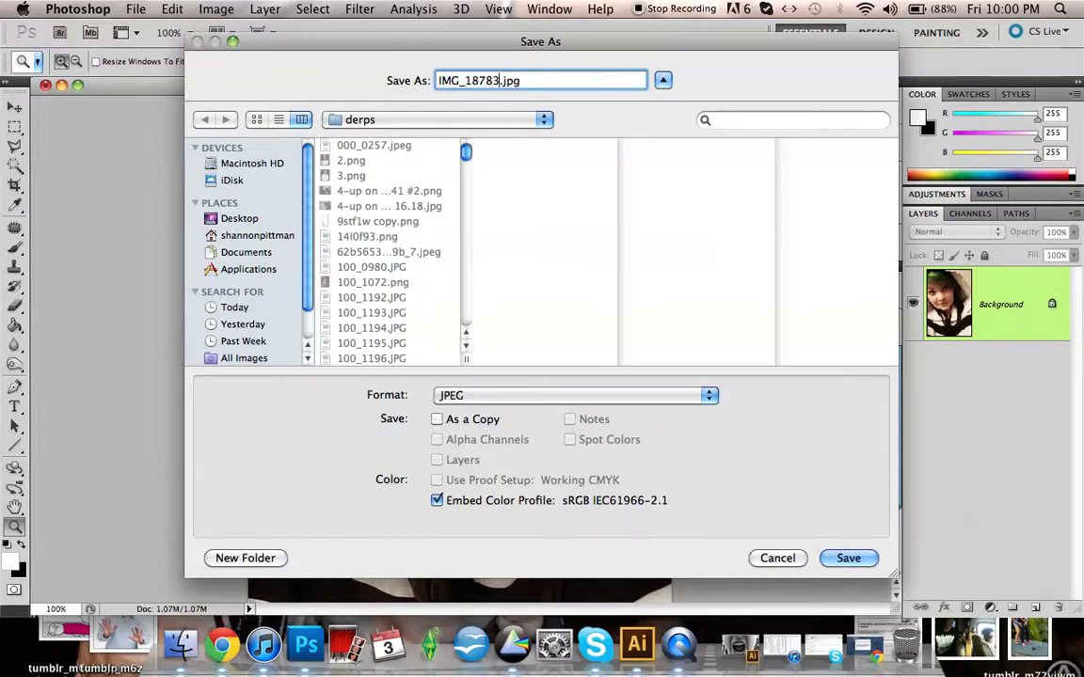
pyautogui.press('Return')
pyautogui.click(593, 189)
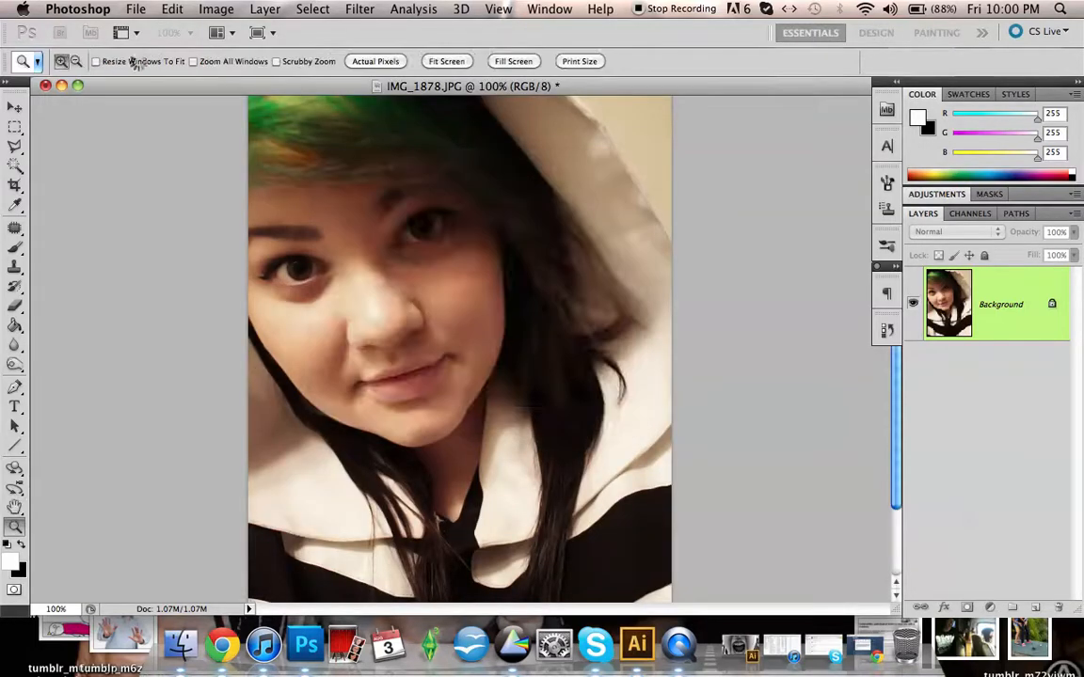
# Open the original portrait IMG_1878.JPG from the derps folder.
pyautogui.click(135, 9)
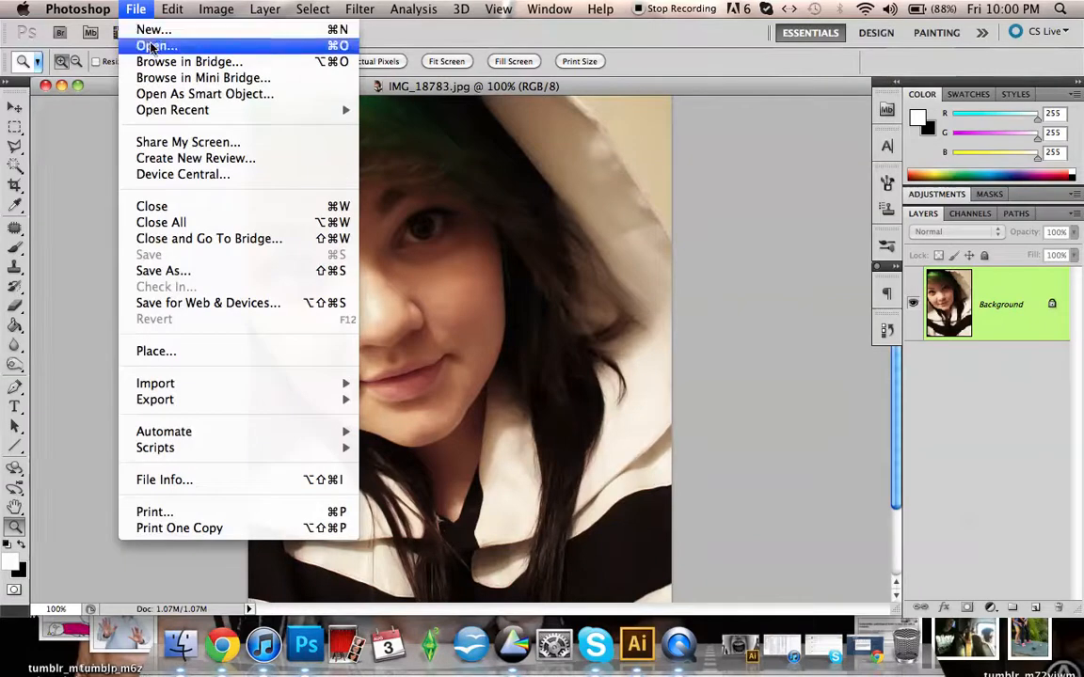
pyautogui.click(153, 45)
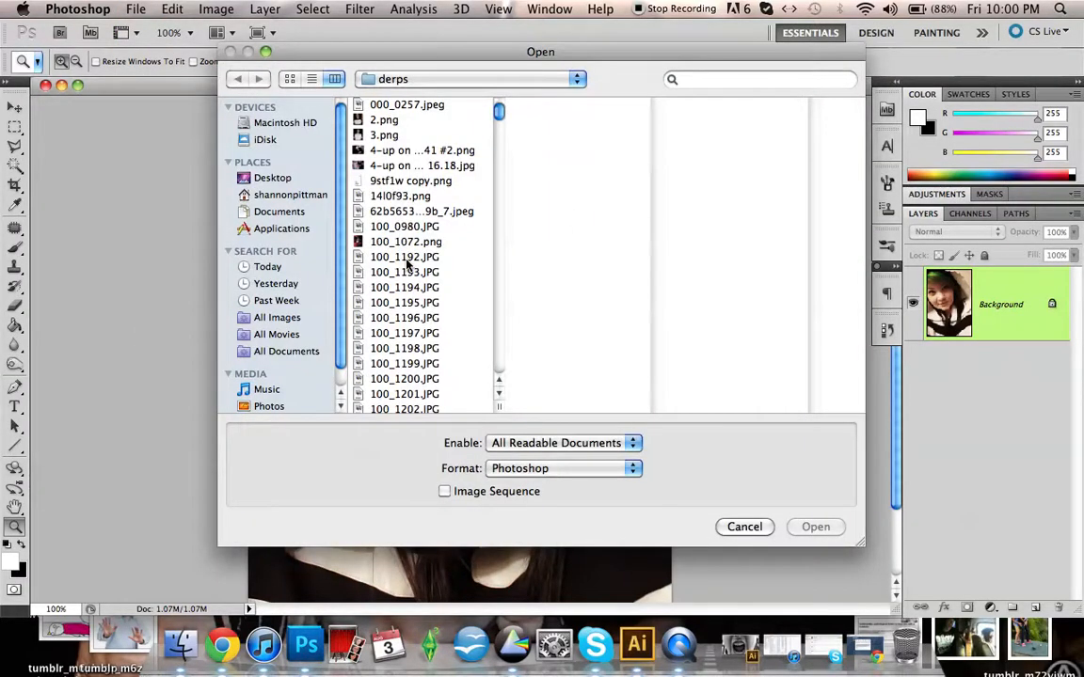
pyautogui.click(382, 274)
pyautogui.write('img')
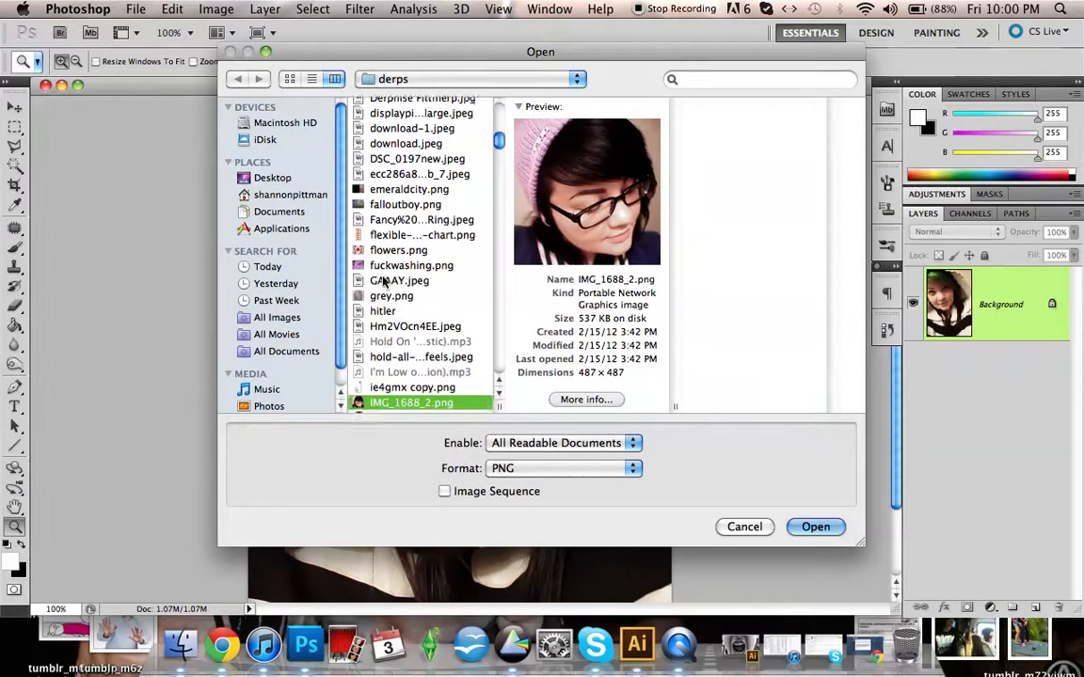
pyautogui.press('Down')
pyautogui.press('Down')
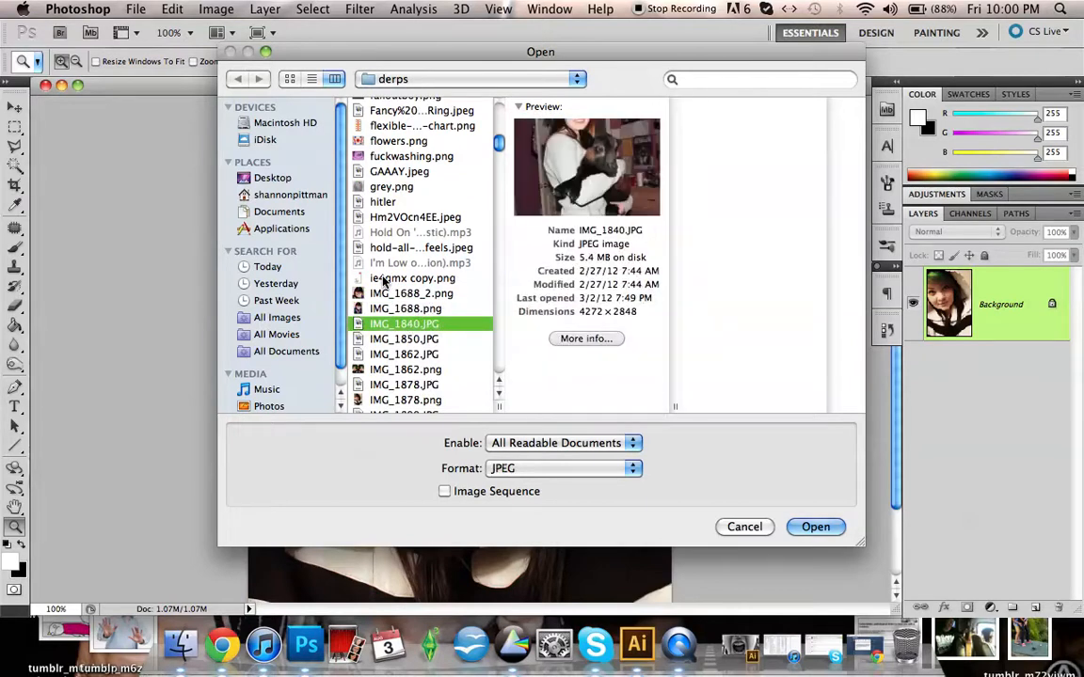
pyautogui.press('Down')
pyautogui.press('Down')
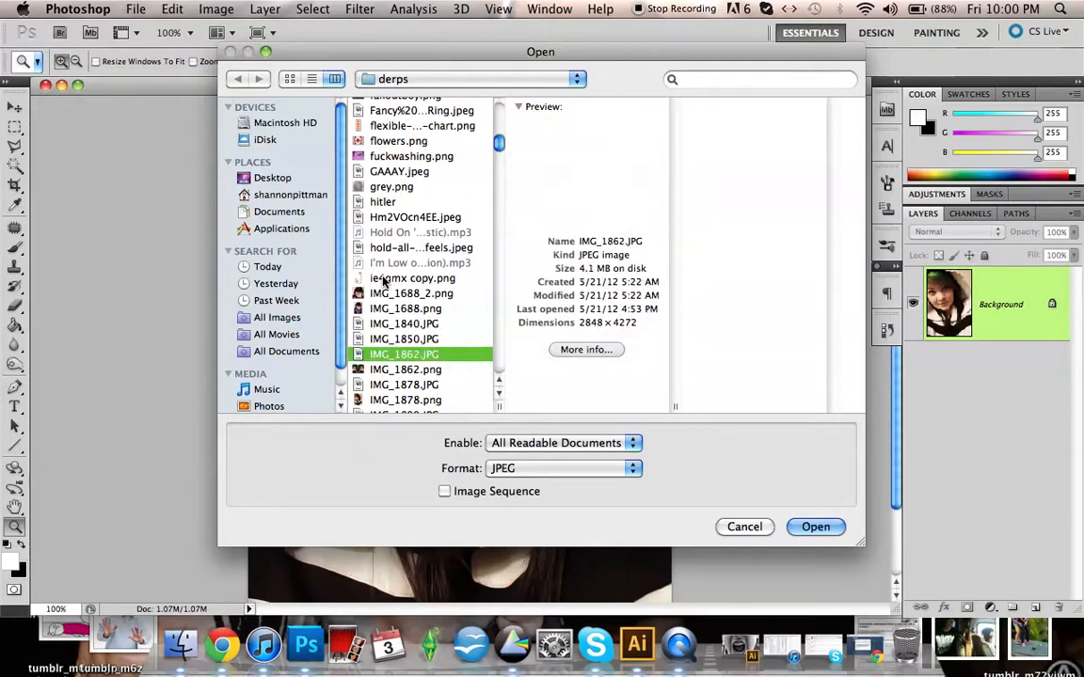
pyautogui.press('Down')
pyautogui.press('Down')
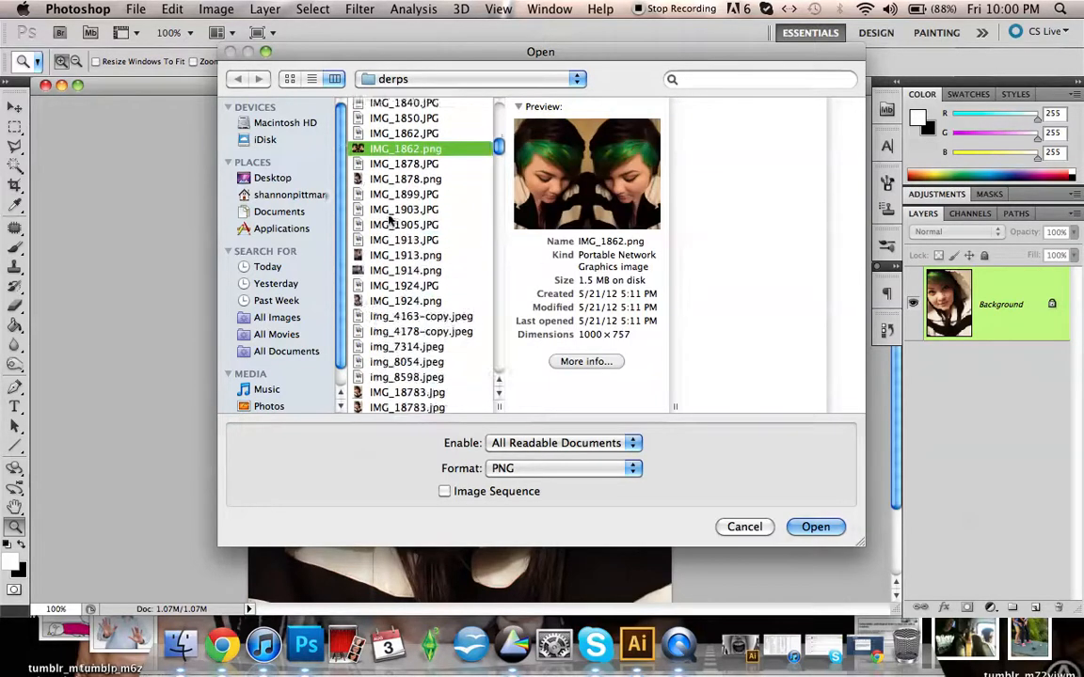
pyautogui.press('Up')
pyautogui.press('Down')
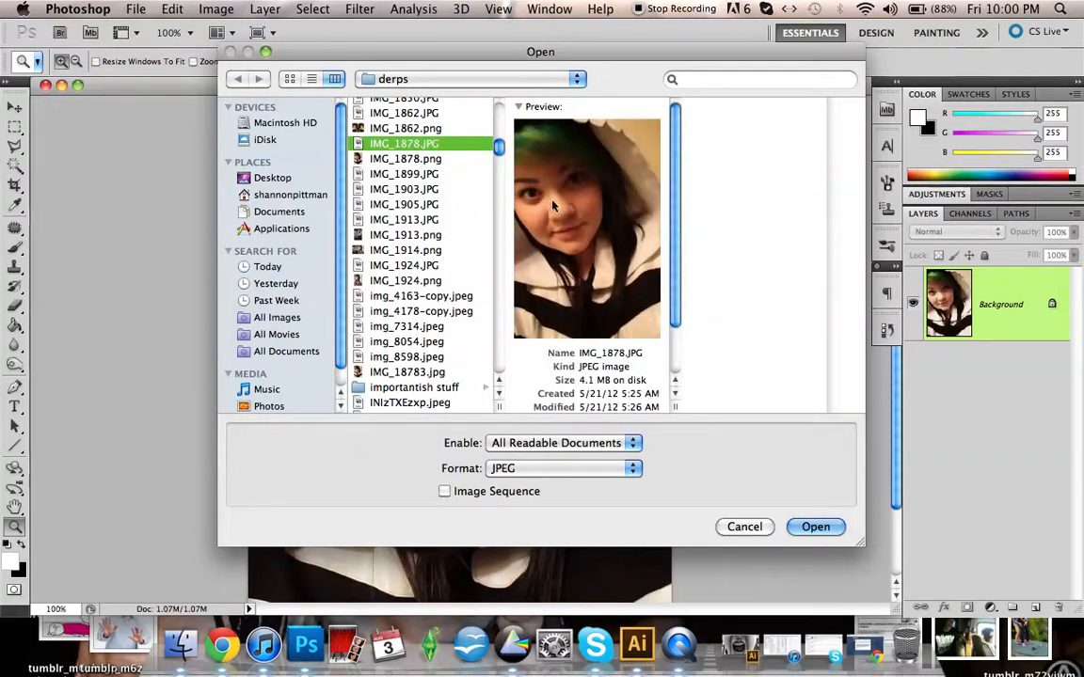
pyautogui.press('Escape')
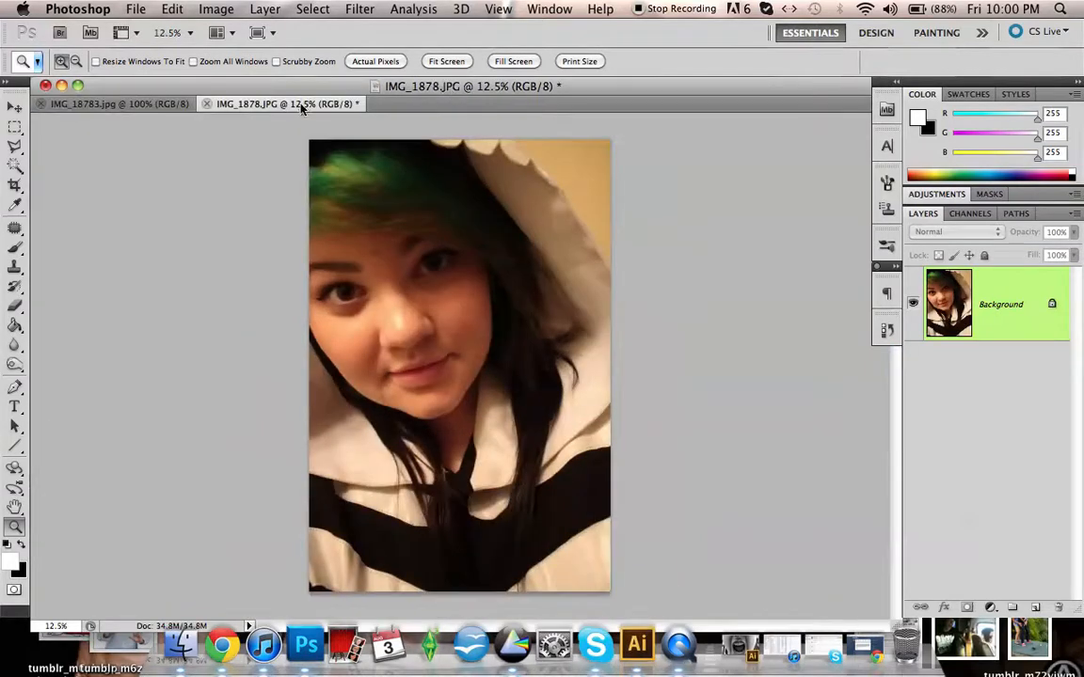
# Float the original IMG_1878.JPG in its own window and zoom it to 25%.
pyautogui.moveTo(301, 105); pyautogui.dragTo(388, 100)
pyautogui.click(605, 271)
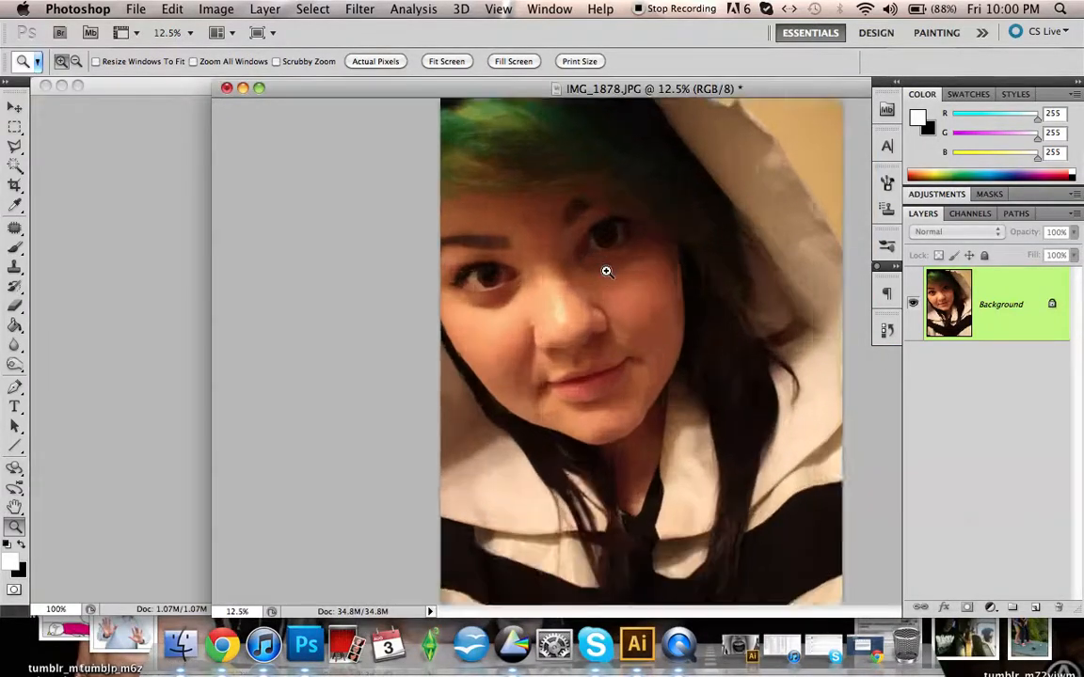
pyautogui.click(605, 269)
# Compare the narrowed retouched portrait at 100% with the original IMG_1878.JPG beside it at 25%.
pyautogui.click(182, 152)
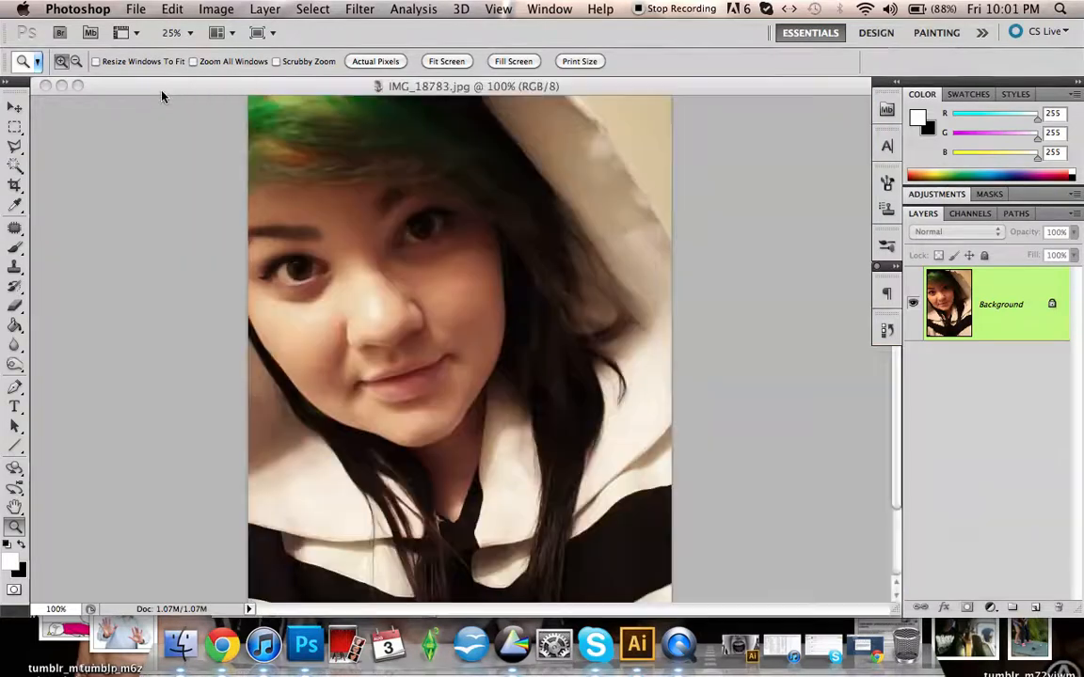
pyautogui.click(426, 242)
pyautogui.click(375, 62)
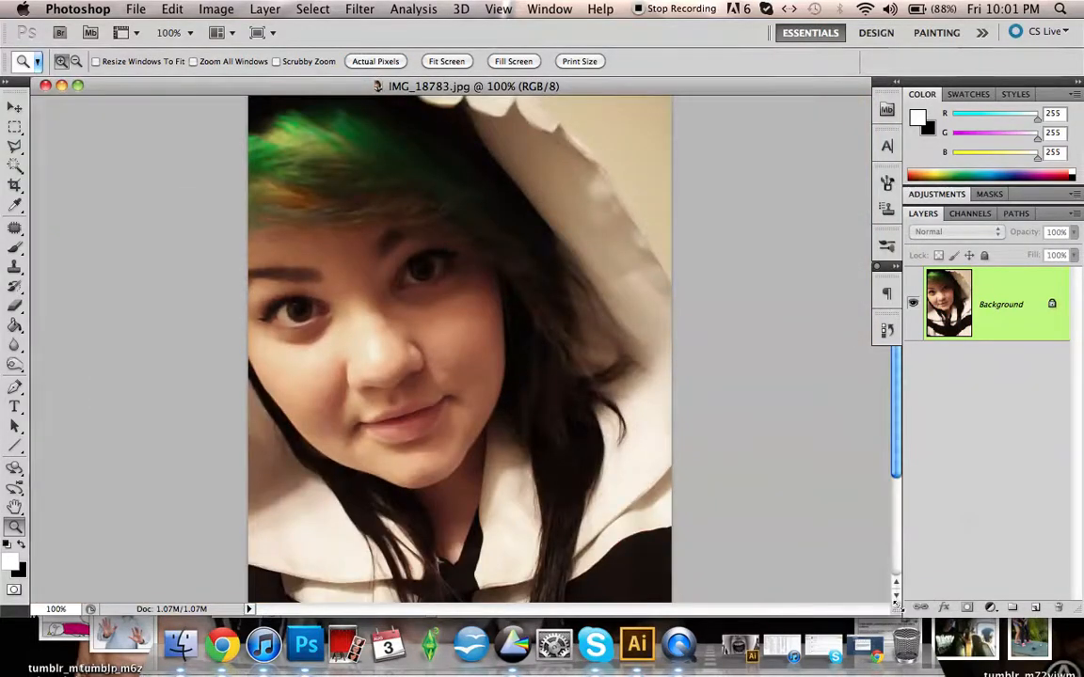
pyautogui.moveTo(896, 607); pyautogui.dragTo(451, 609)
pyautogui.click(537, 97)
pyautogui.moveTo(537, 97); pyautogui.dragTo(660, 95)
pyautogui.keyDown('alt'); pyautogui.click(653, 284); pyautogui.keyUp('alt')
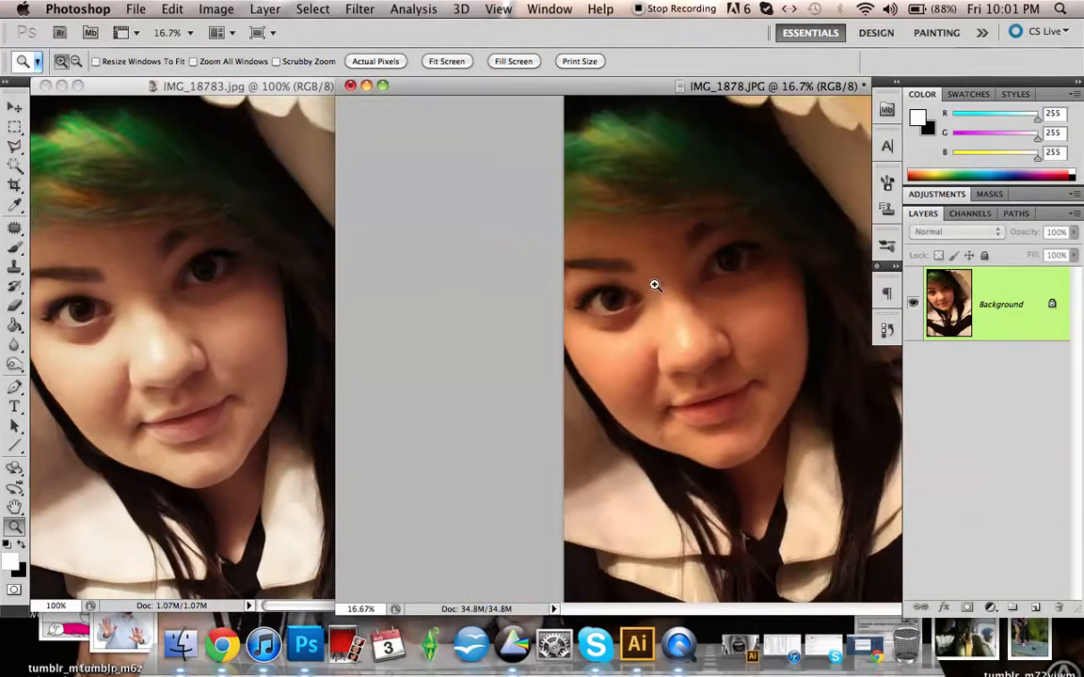
pyautogui.click(701, 289)
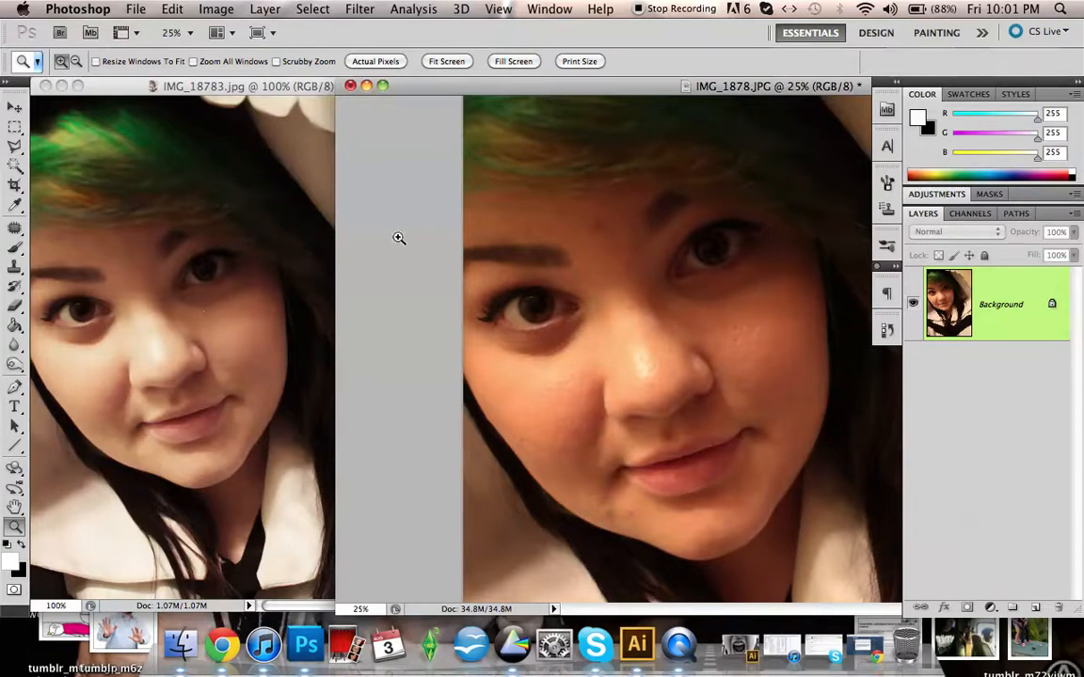
# Close the original and retouched portraits and switch to the Finder desktop.
pyautogui.click(350, 86)
pyautogui.moveTo(350, 86); pyautogui.dragTo(505, 86)
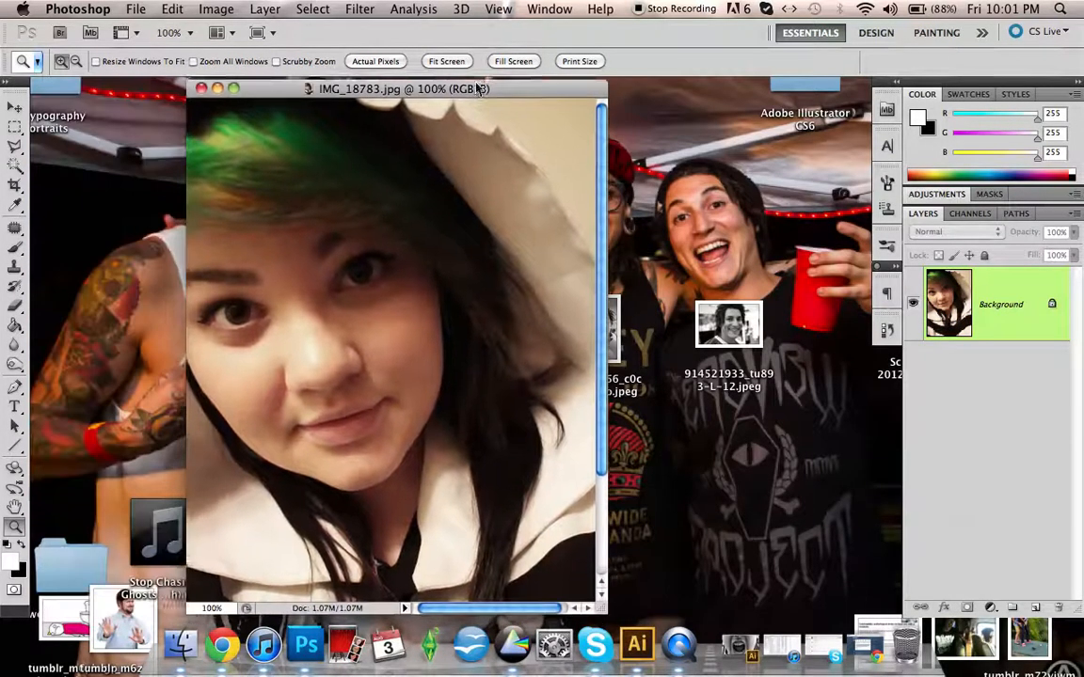
pyautogui.click(235, 86)
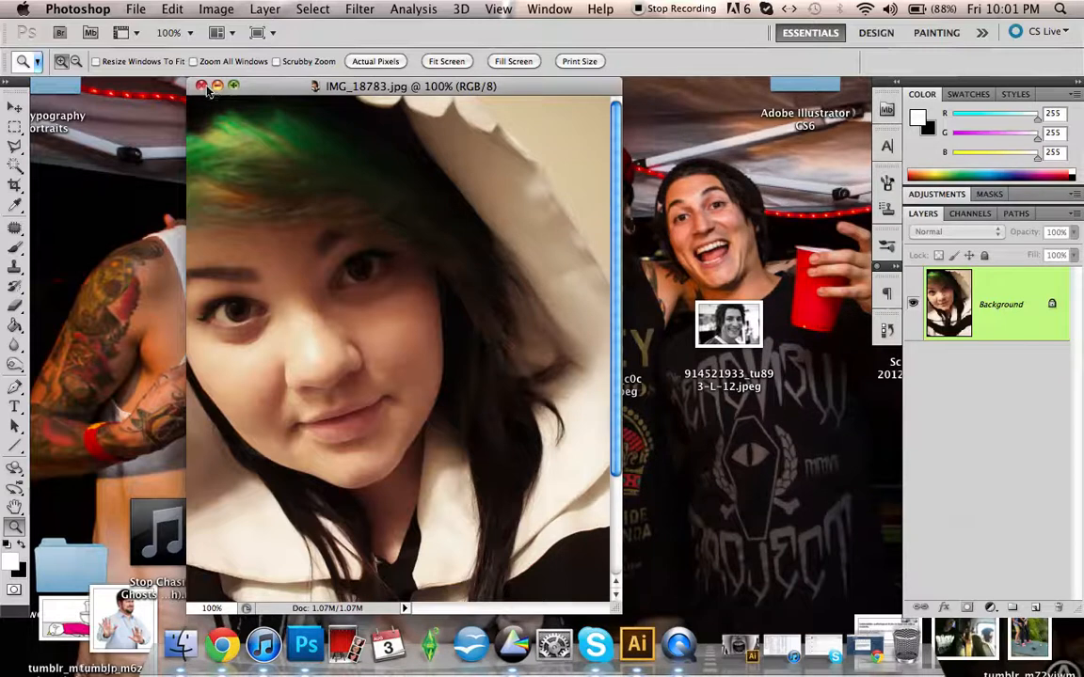
pyautogui.click(200, 85)
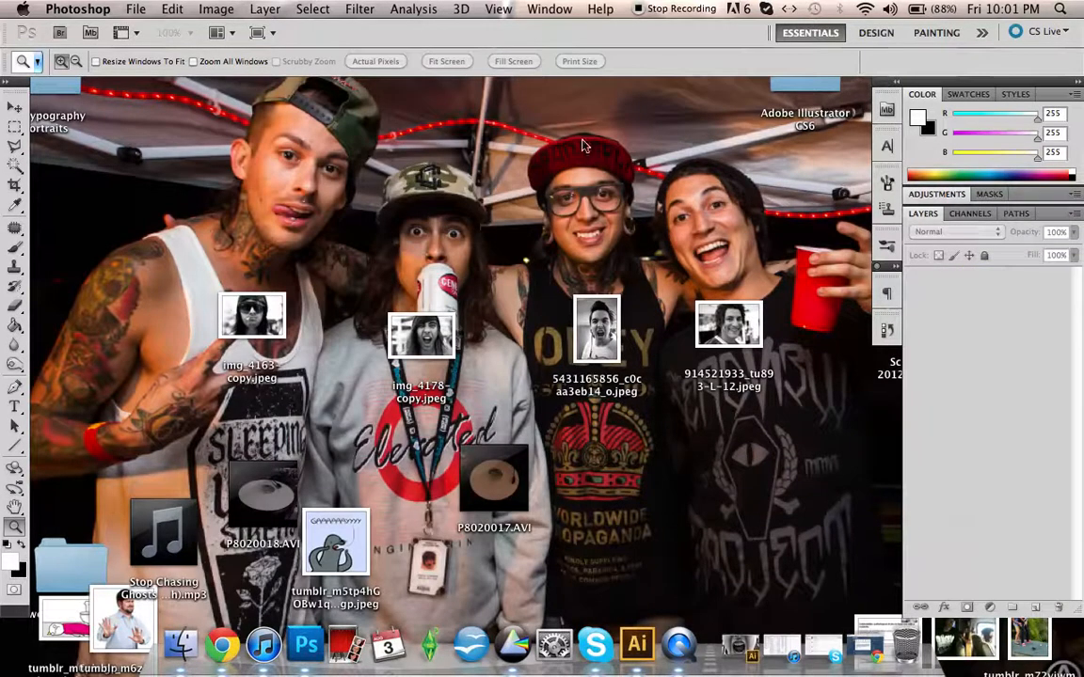
pyautogui.click(670, 180)
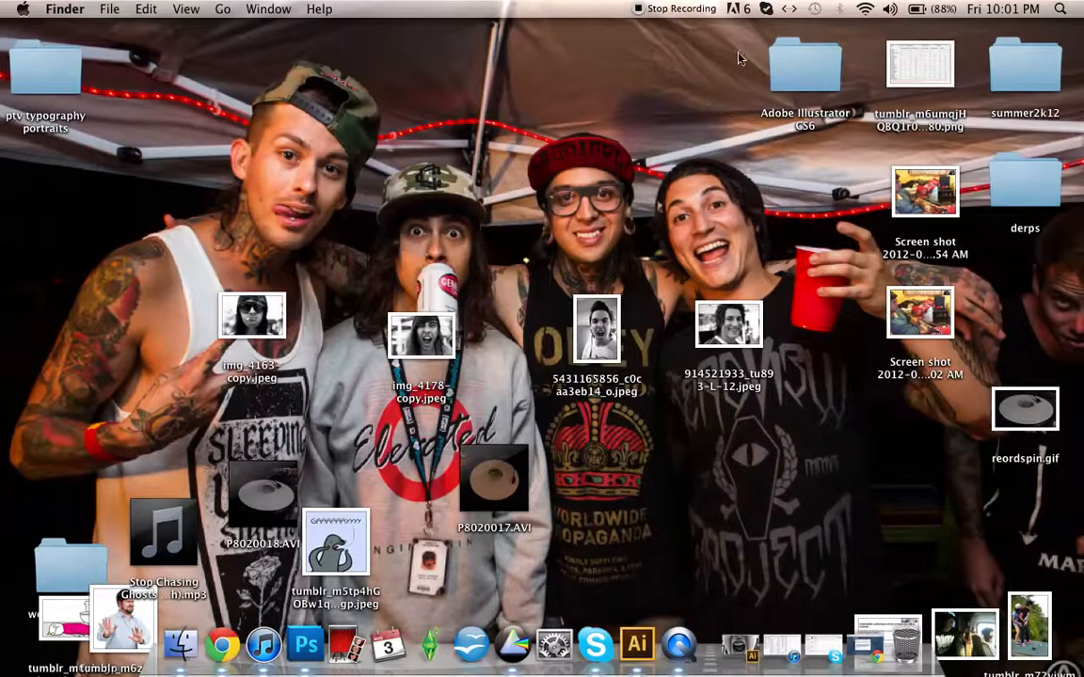